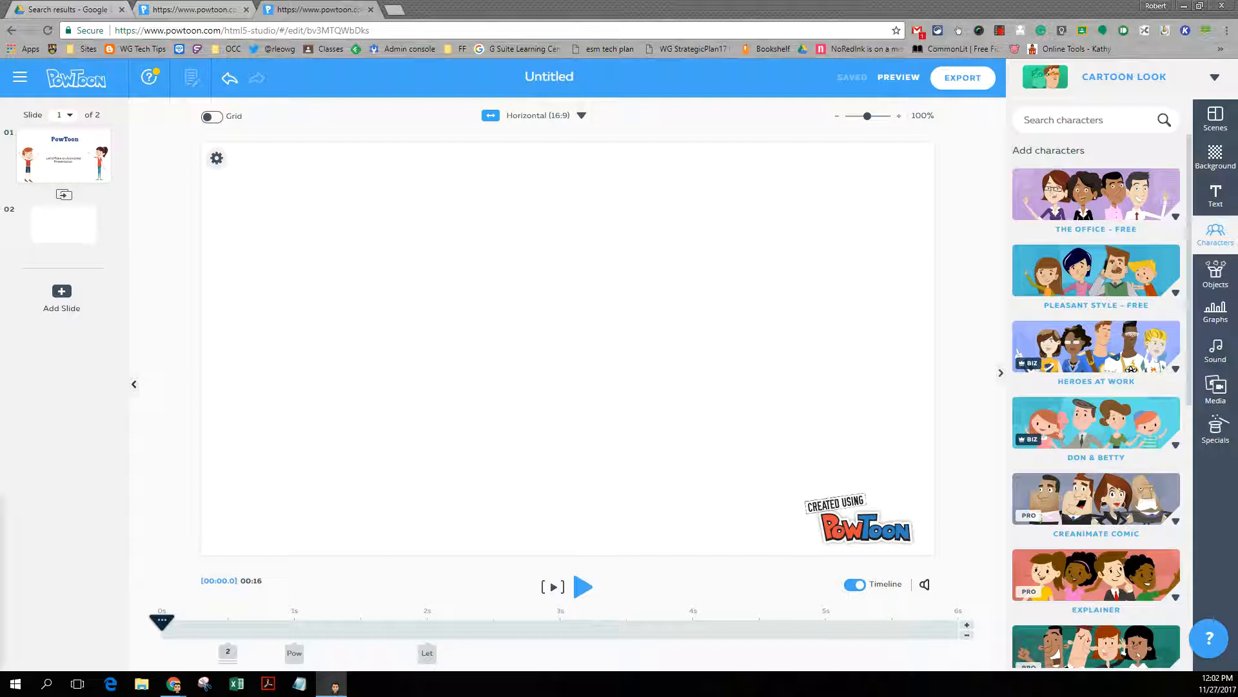
Duplicate slide 1, the PowToon title slide with the boy and girl characters
mouse_move(85, 165)
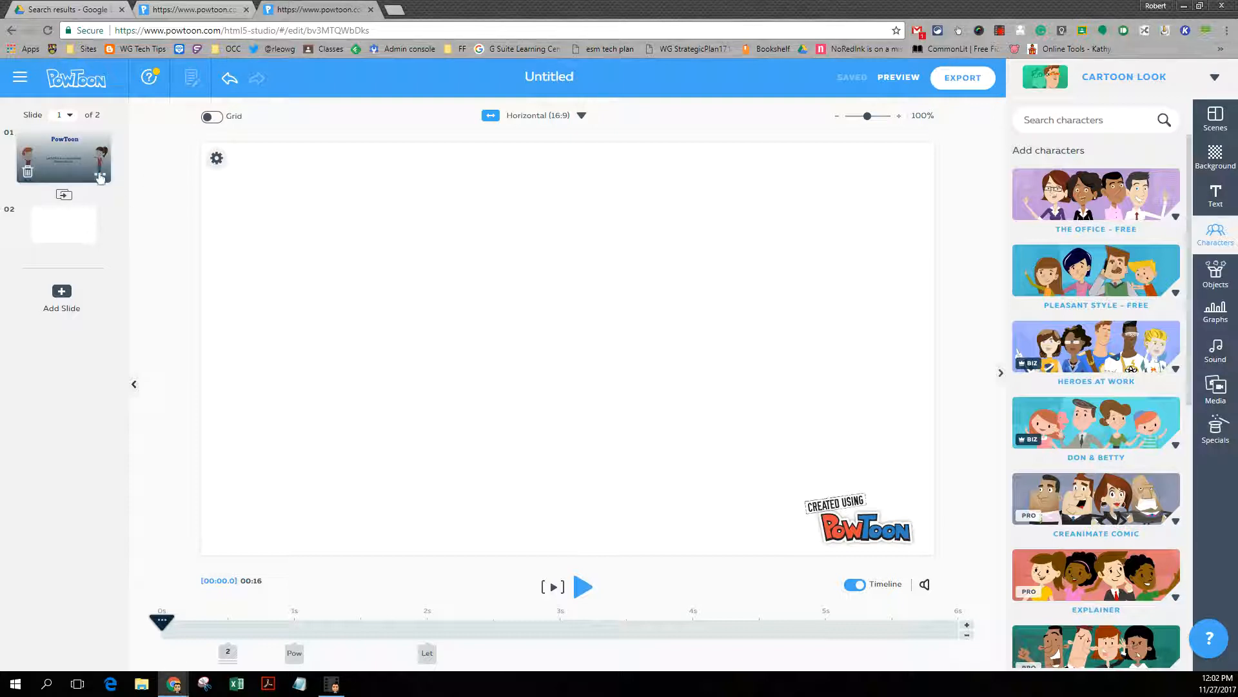
click(100, 174)
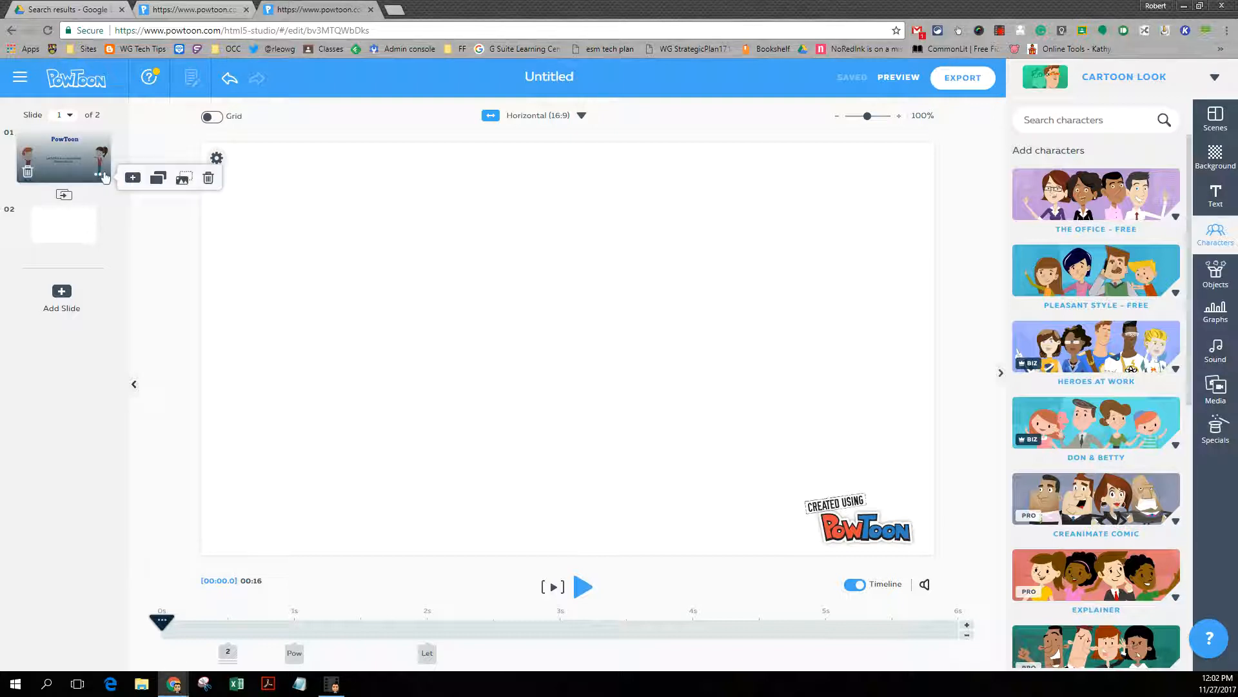
click(159, 178)
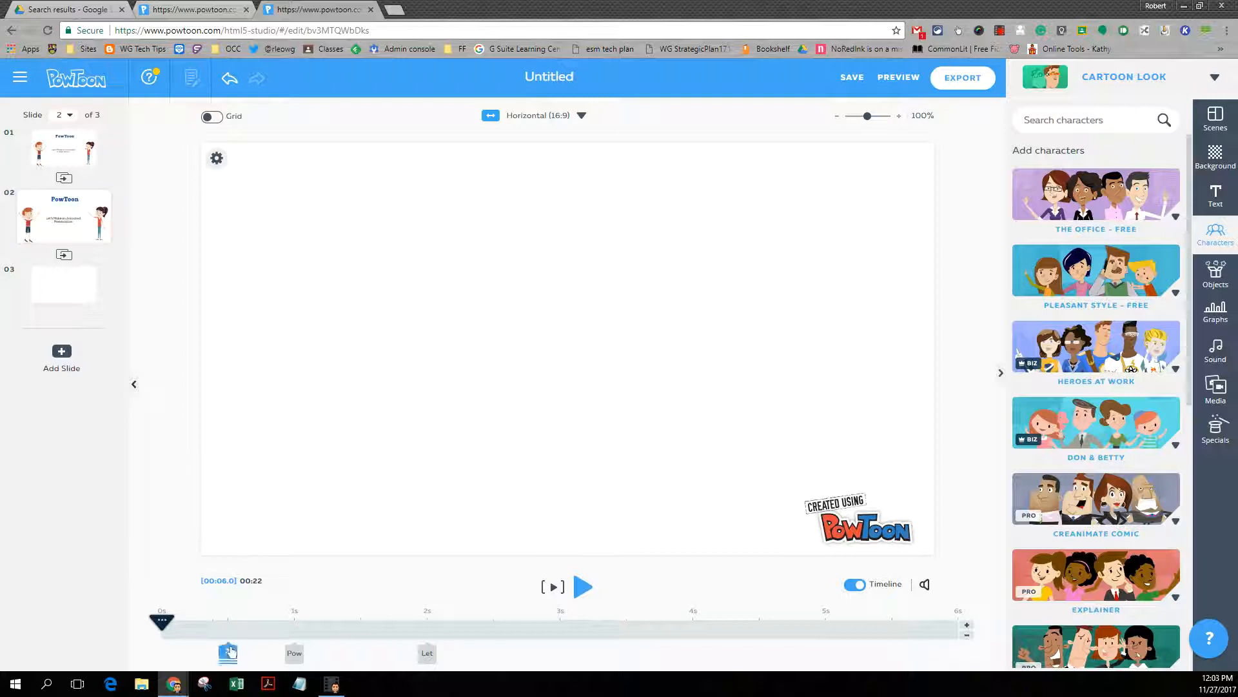
Bring up the two characters on the duplicated slide 2 and change the girl's pose to Idea
mouse_move(228, 654)
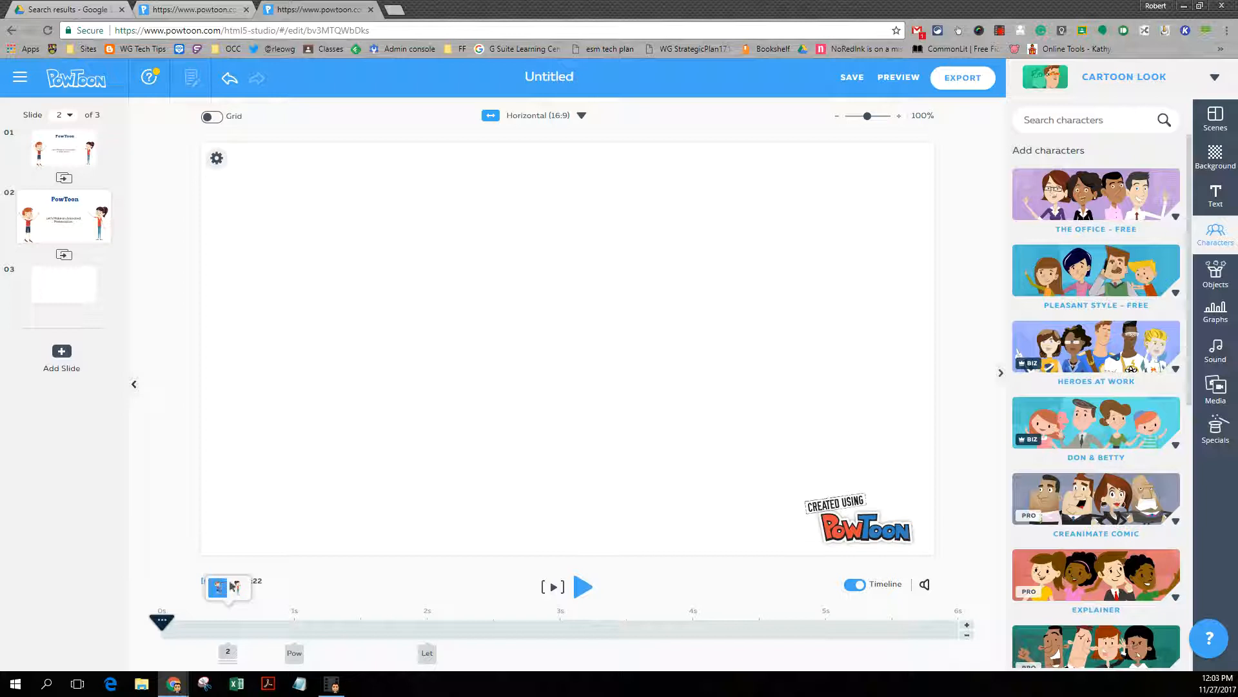
click(227, 653)
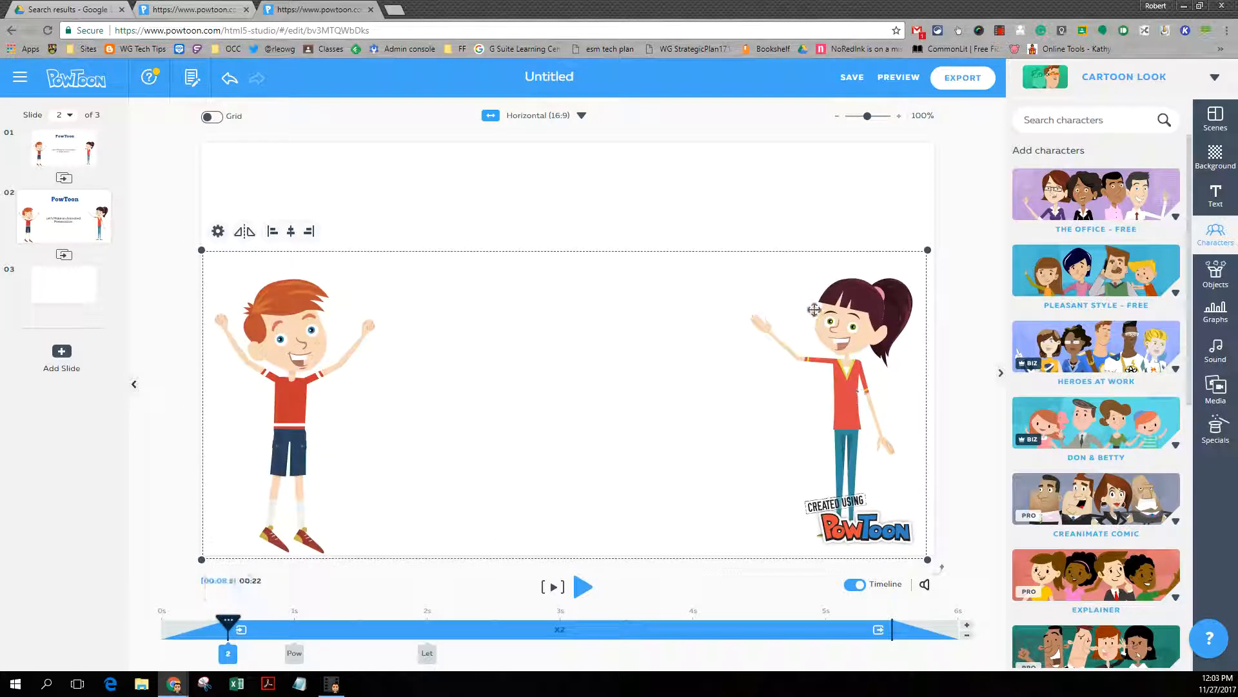
click(820, 203)
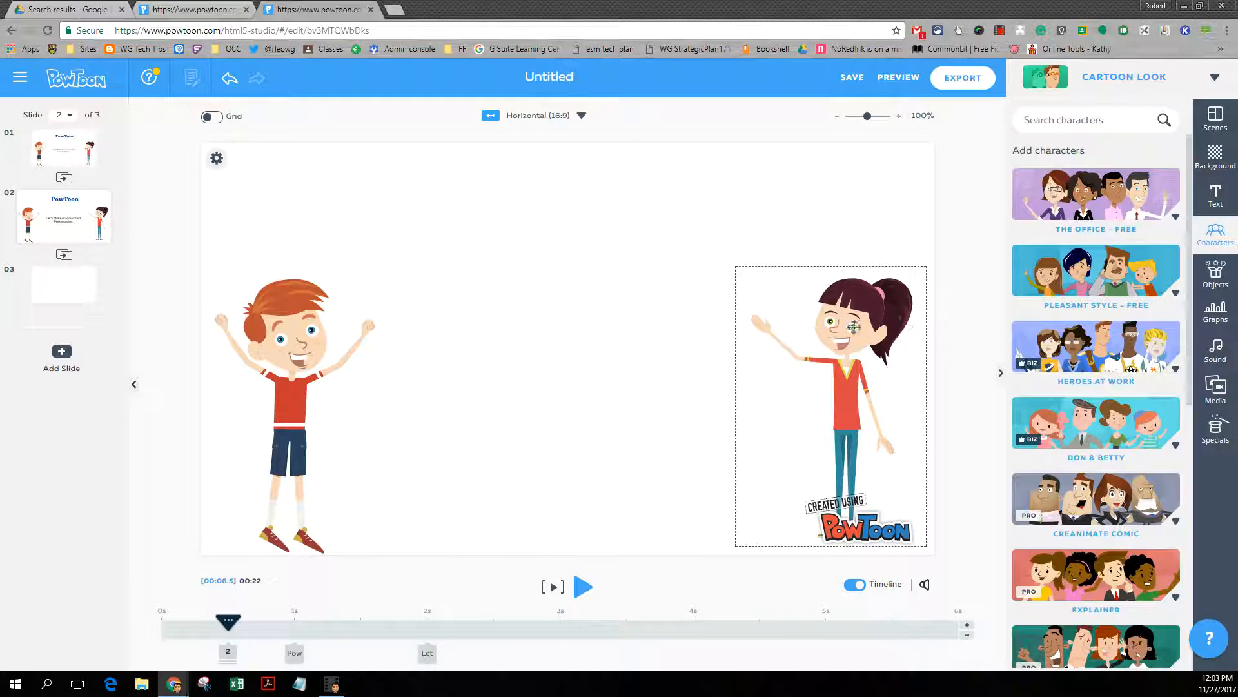
click(832, 324)
click(744, 245)
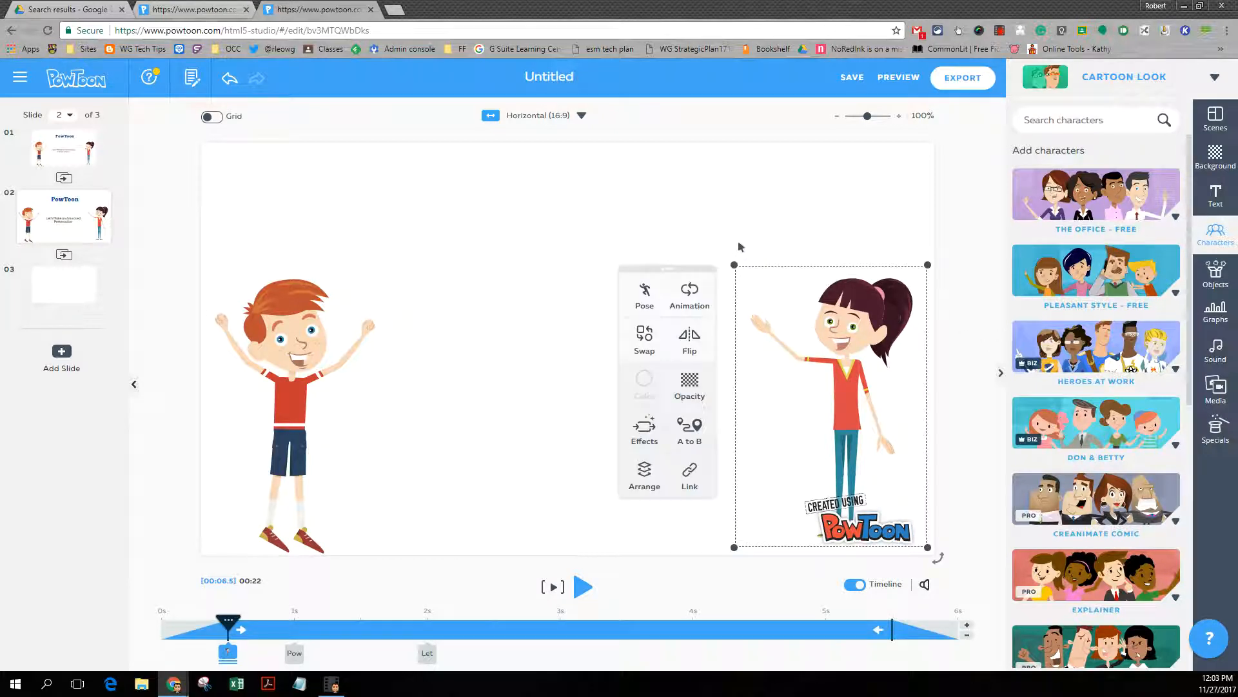
click(645, 296)
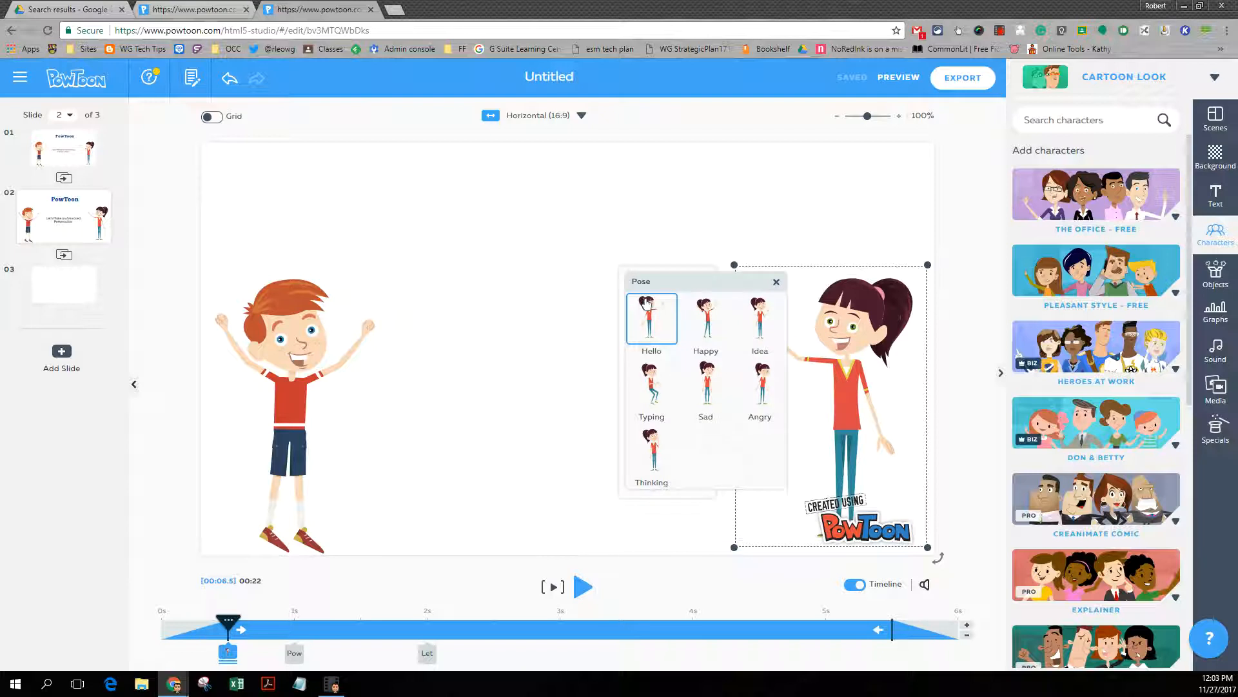
click(755, 334)
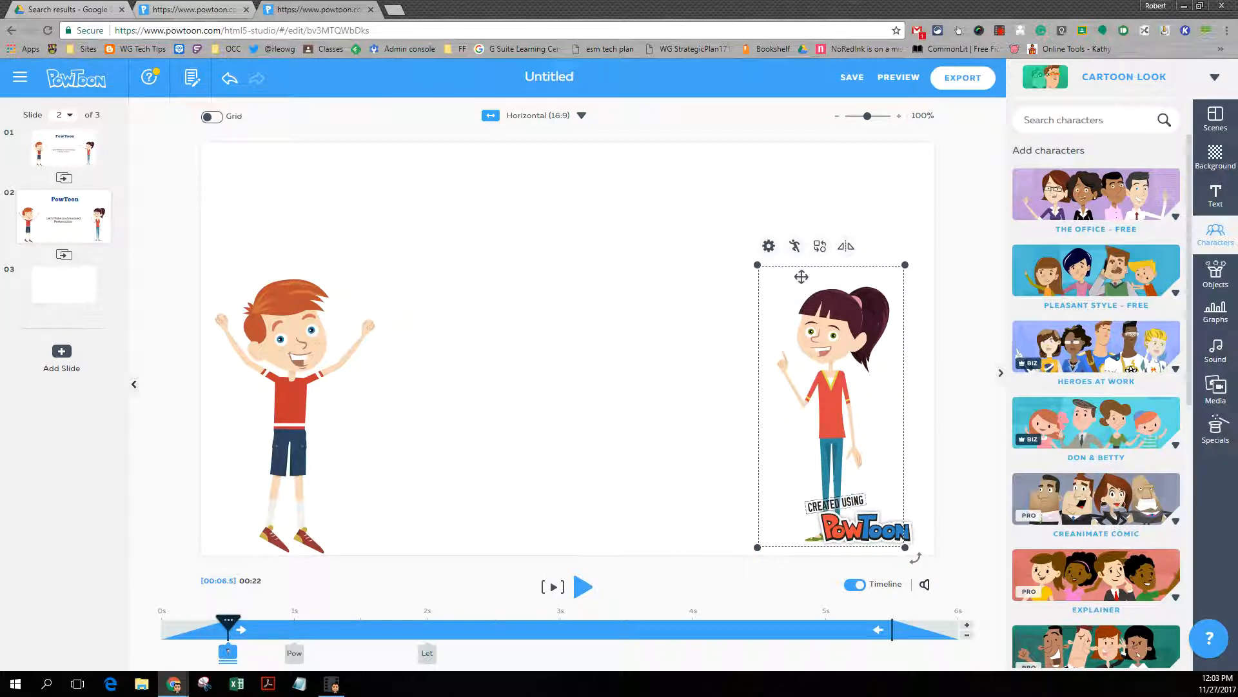
Lower the number of times the girl's loop animation plays, and deselect her
click(768, 247)
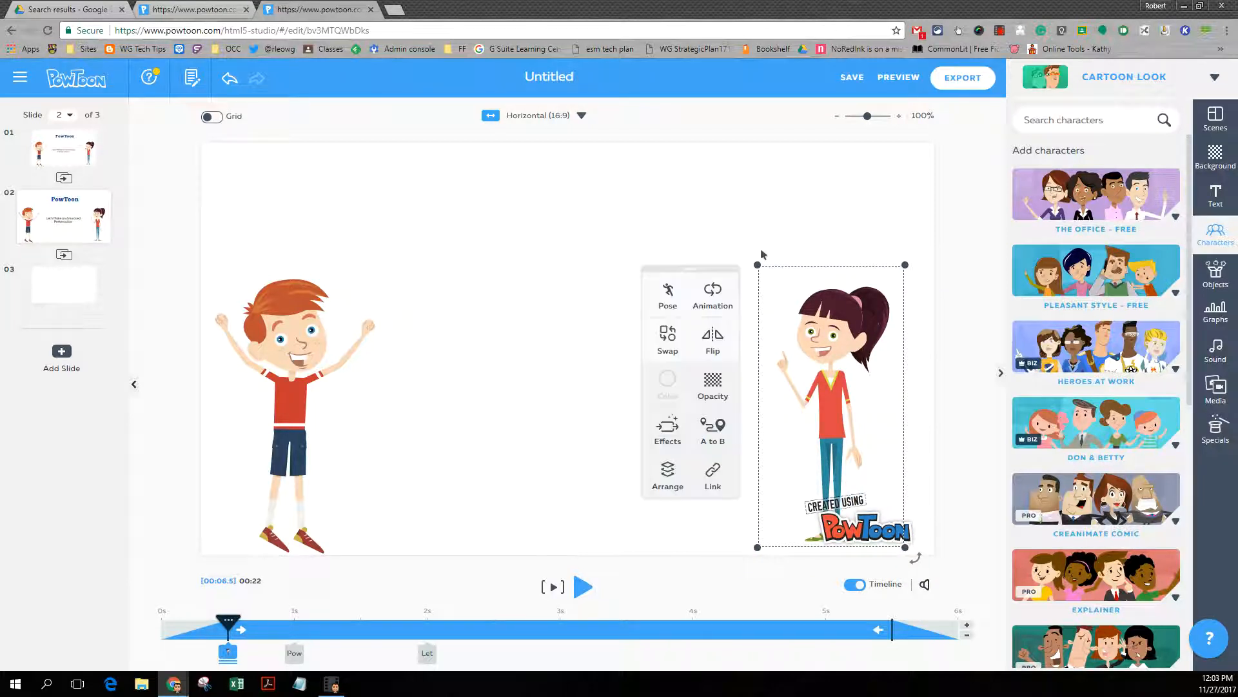
click(714, 294)
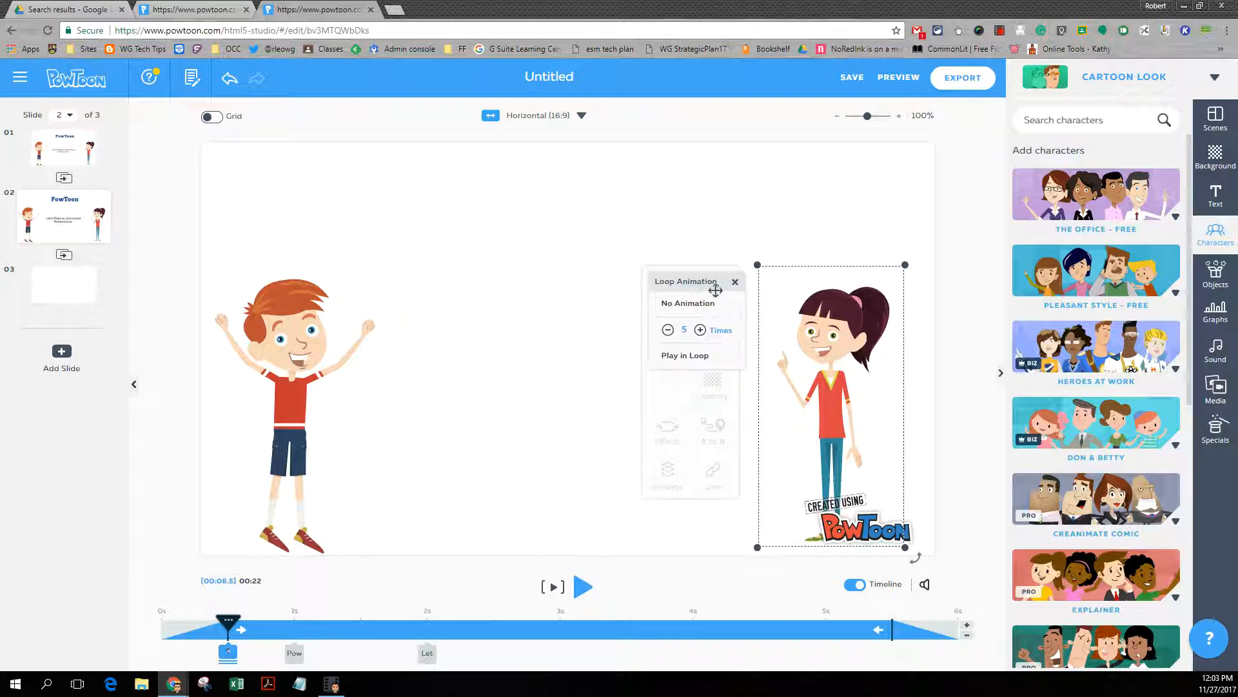
click(668, 330)
click(735, 282)
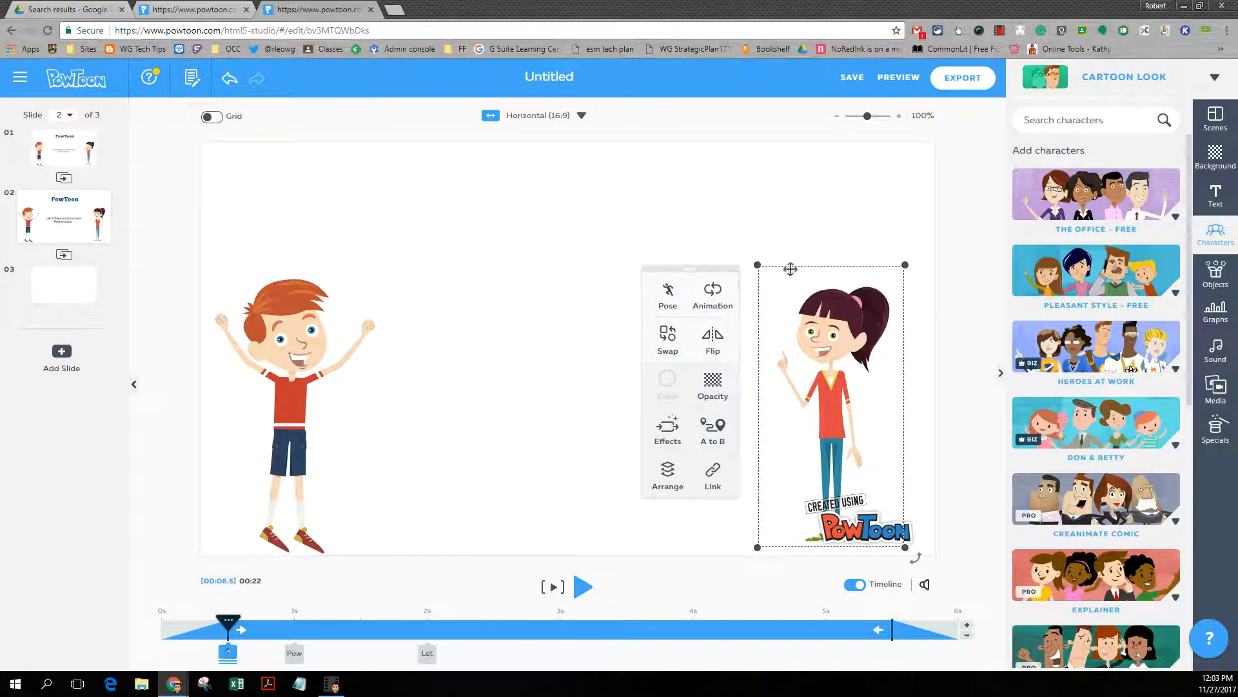
click(835, 216)
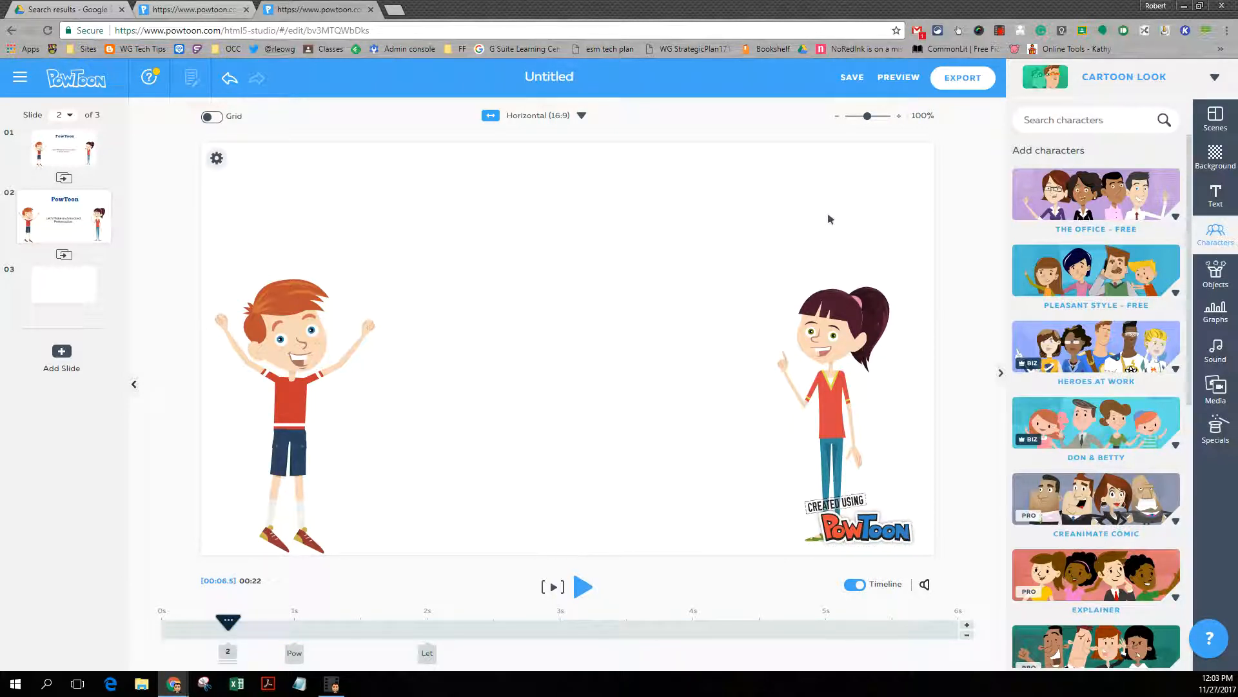
Browse the object library categories and look through the Basic – Free objects
click(1218, 283)
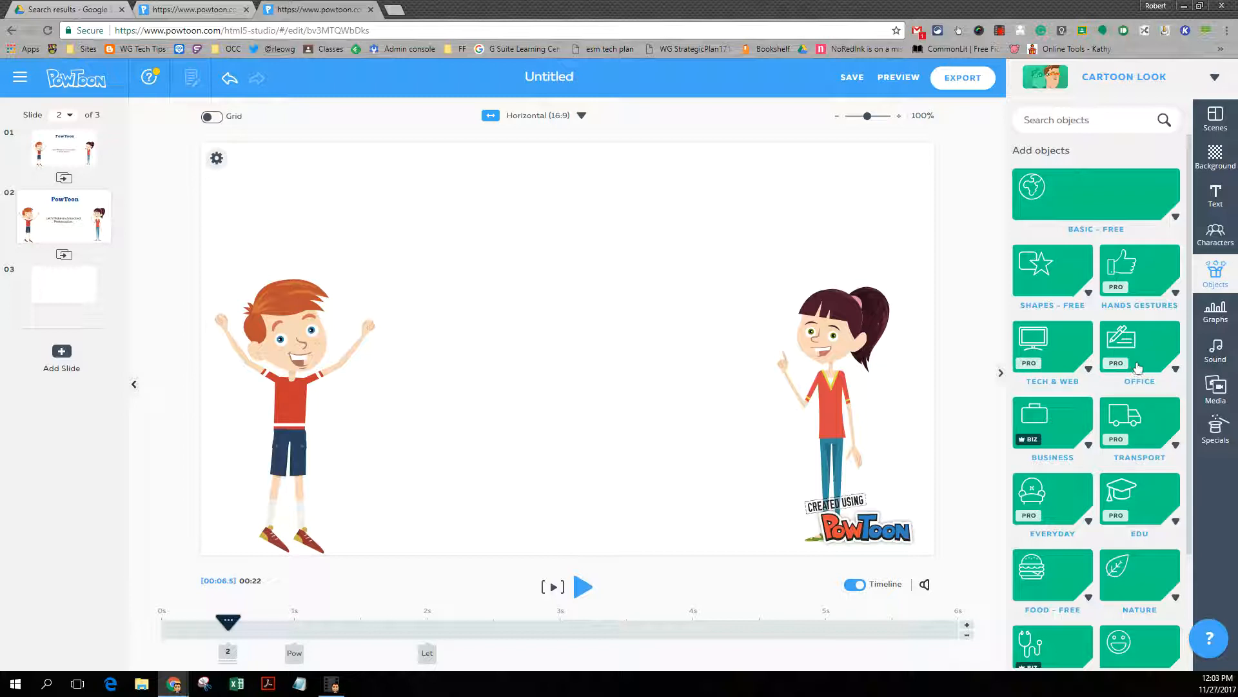
scroll(1122, 396, down, 5)
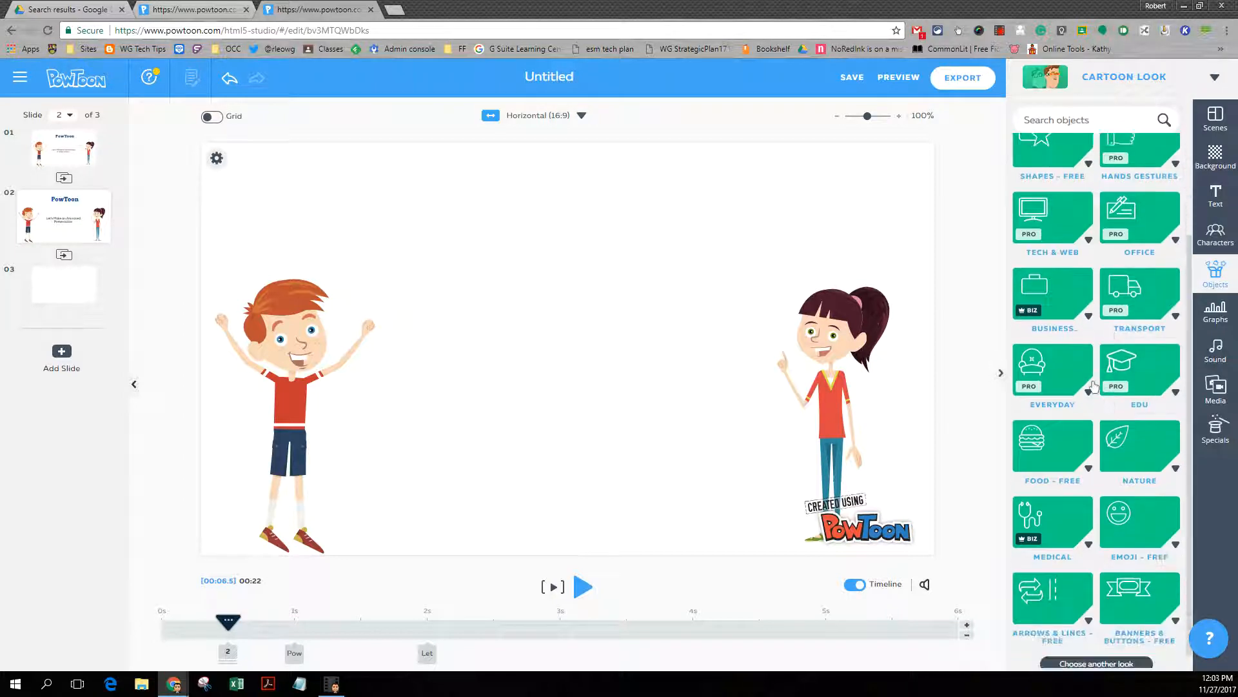
scroll(1090, 367, up, 4)
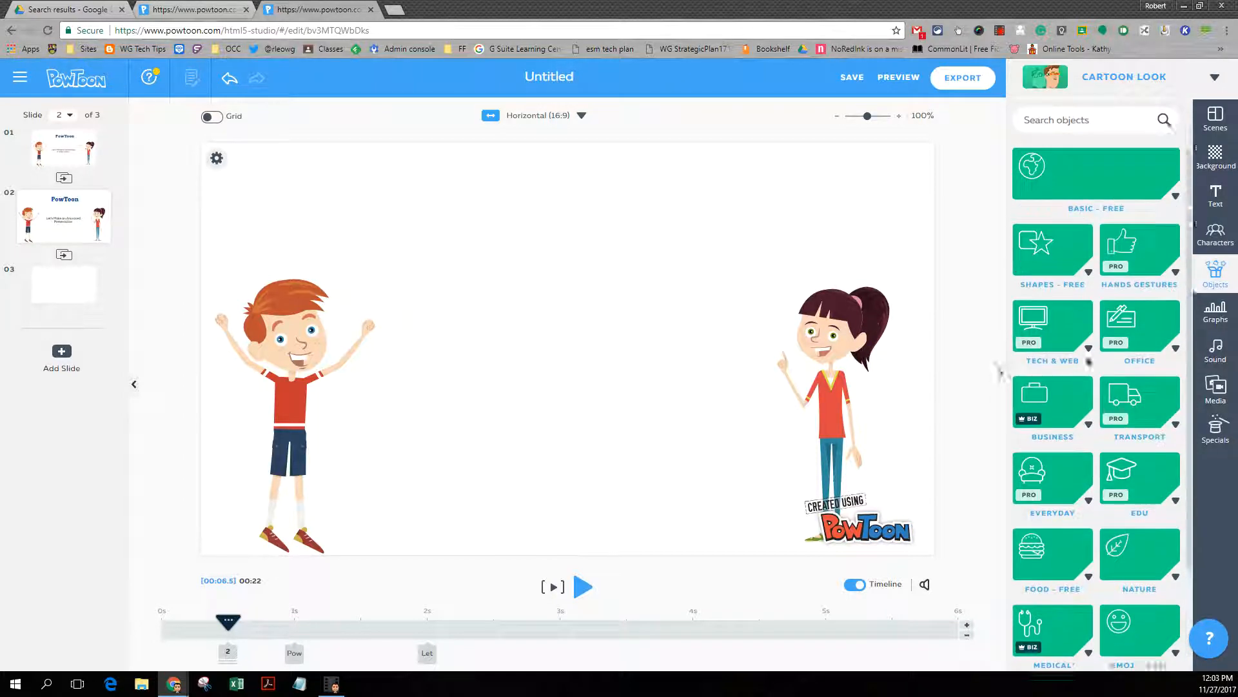
click(1069, 196)
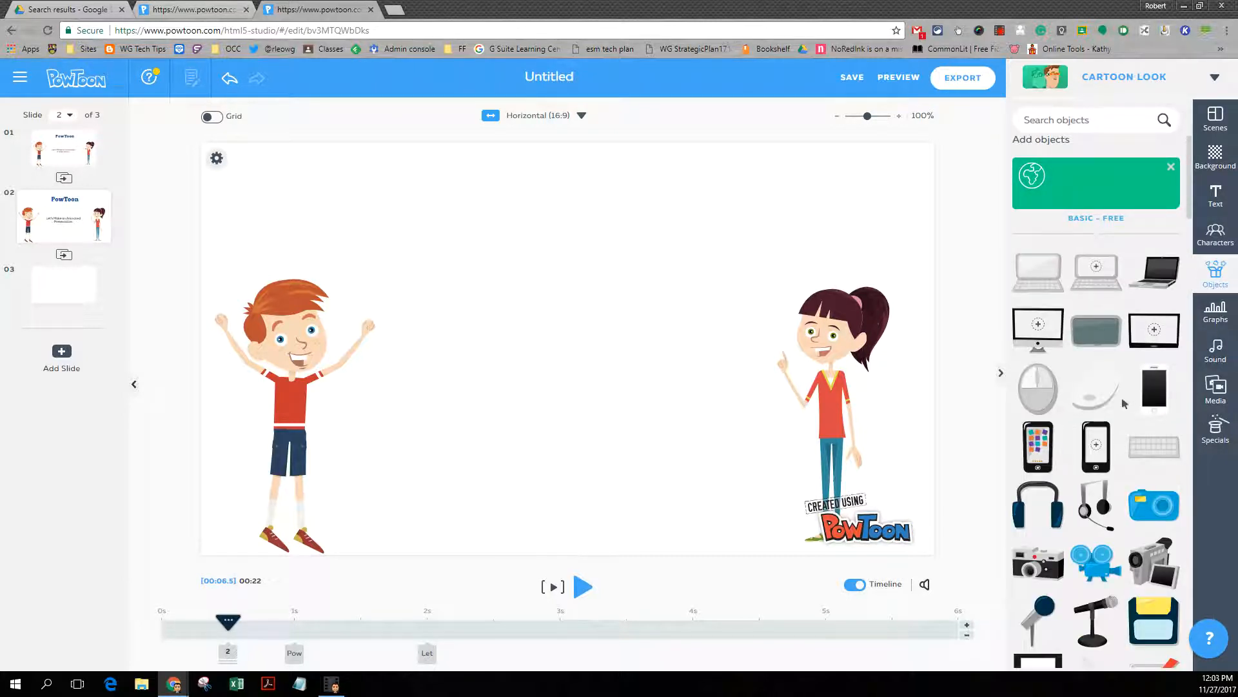
scroll(1123, 404, down, 15)
scroll(1115, 399, down, 10)
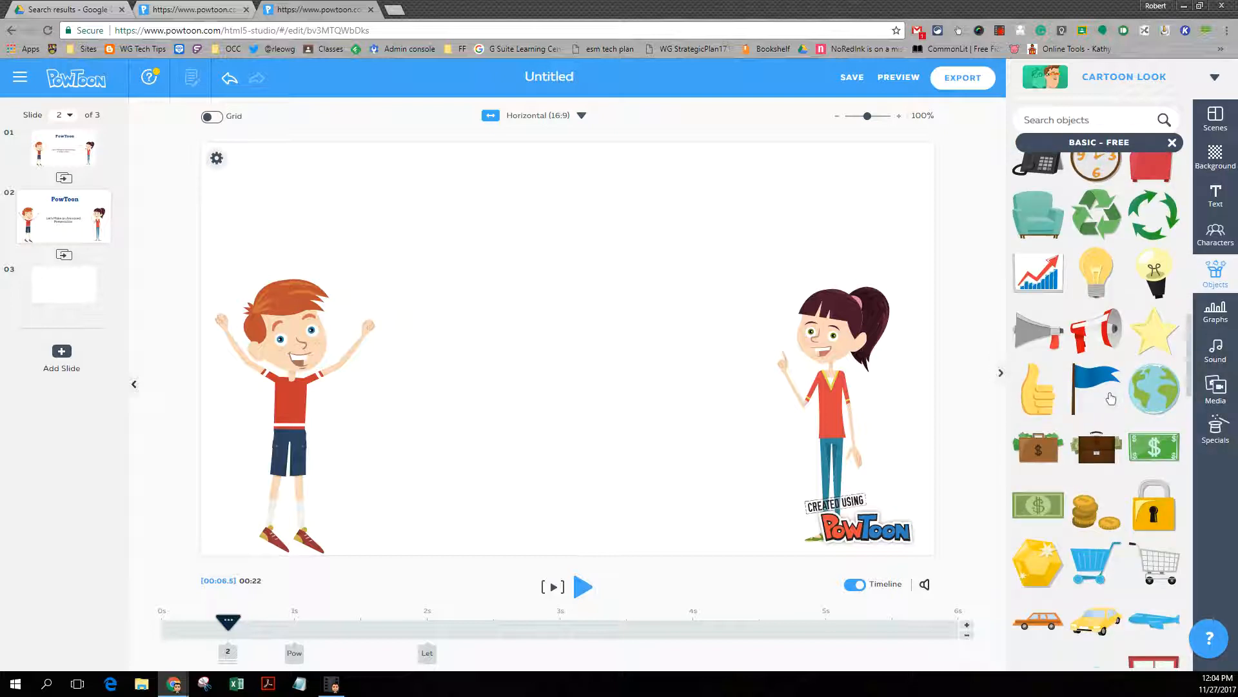
scroll(1111, 398, up, 20)
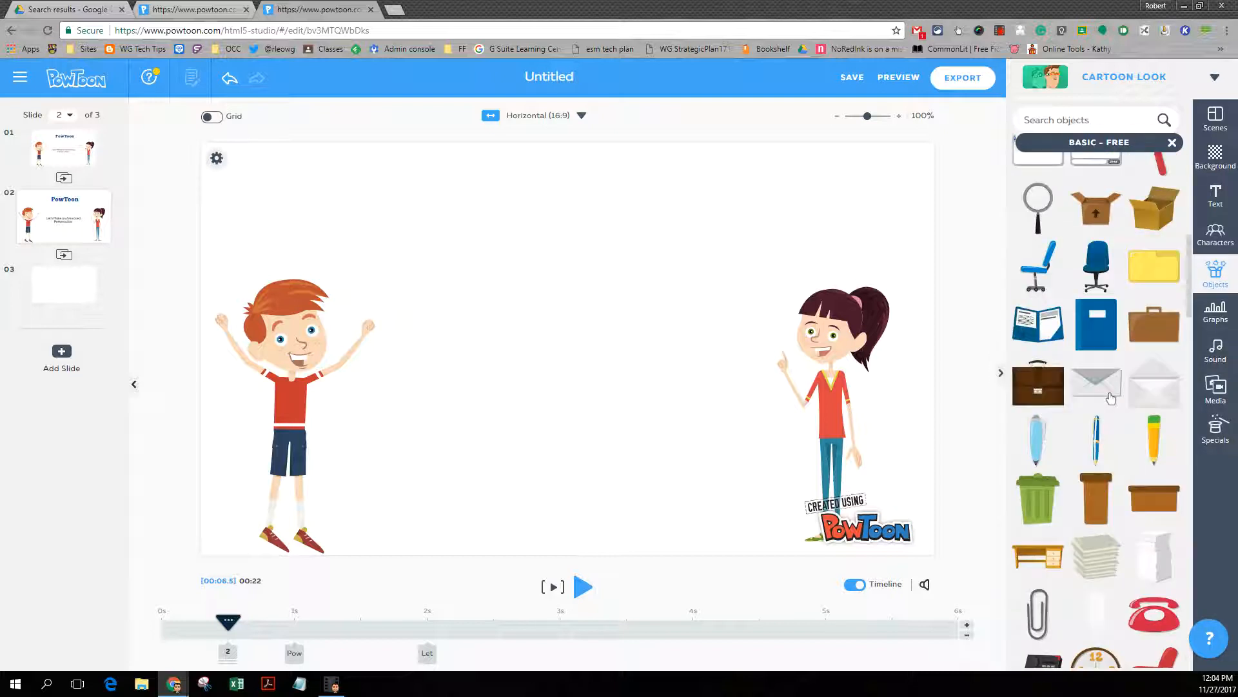
Search the objects for "movie screen" and add the plain grey laptop to slide 2
click(1071, 118)
text(mo)
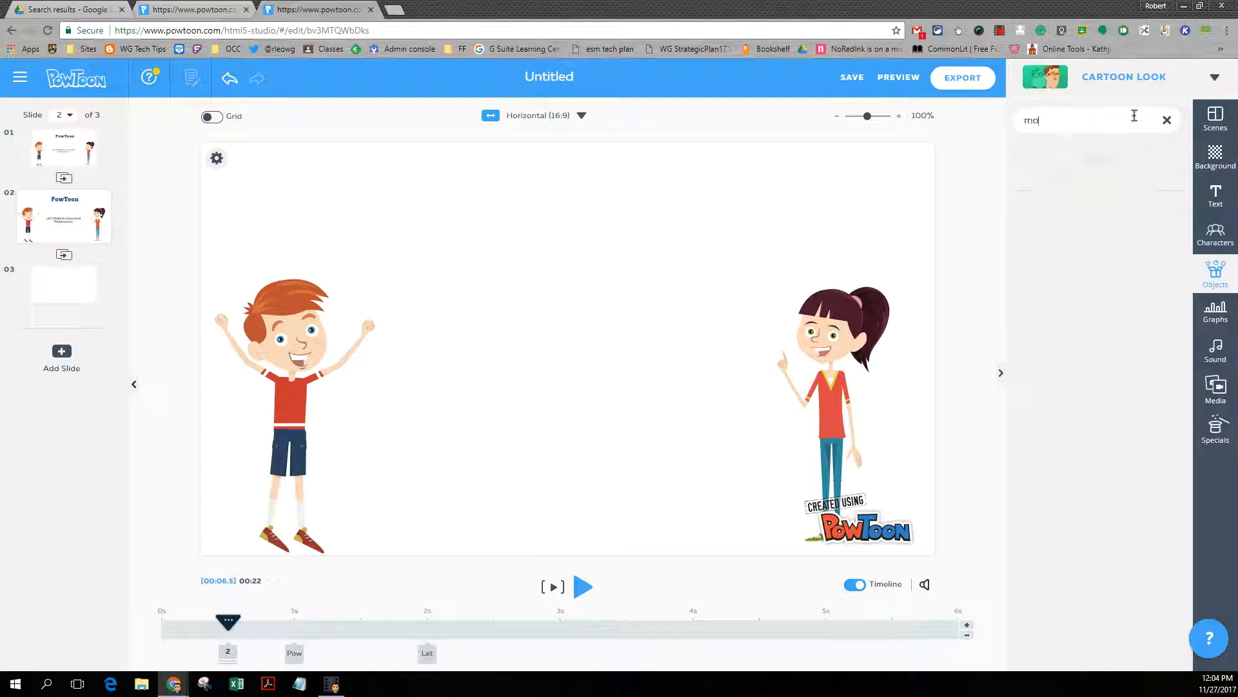
text(vie screen)
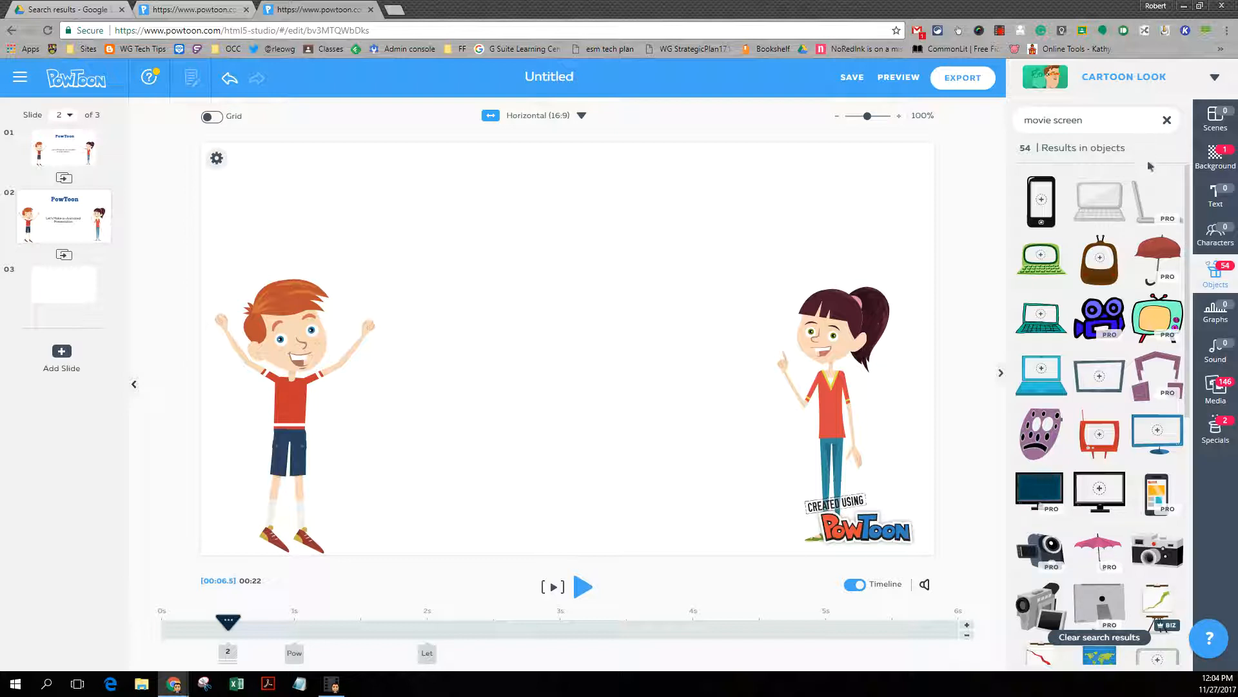
scroll(1140, 418, down, 3)
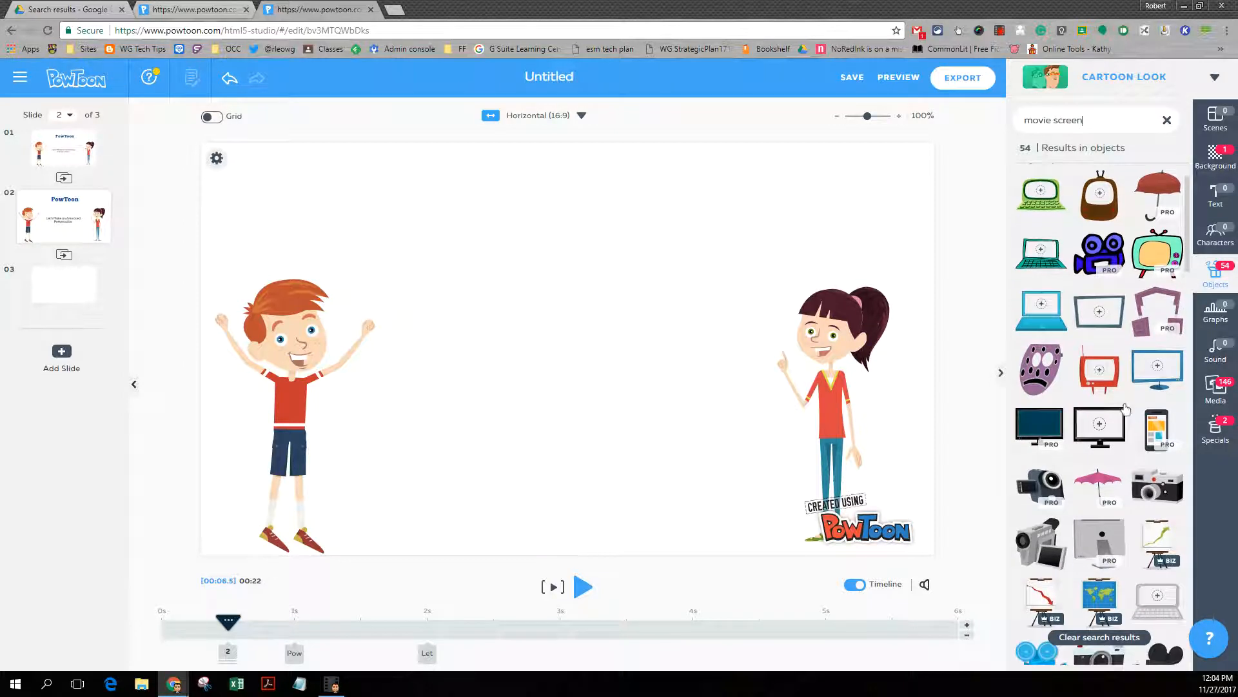
scroll(1126, 408, down, 2)
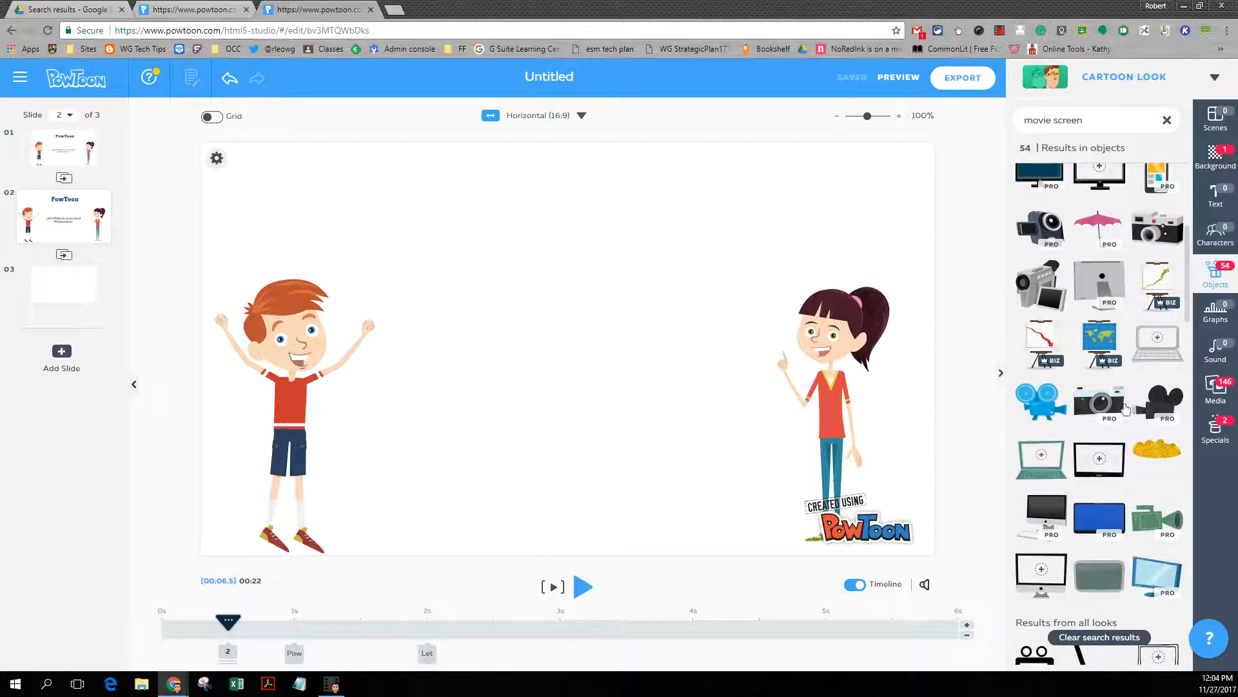
scroll(1125, 409, down, 2)
scroll(1126, 406, up, 5)
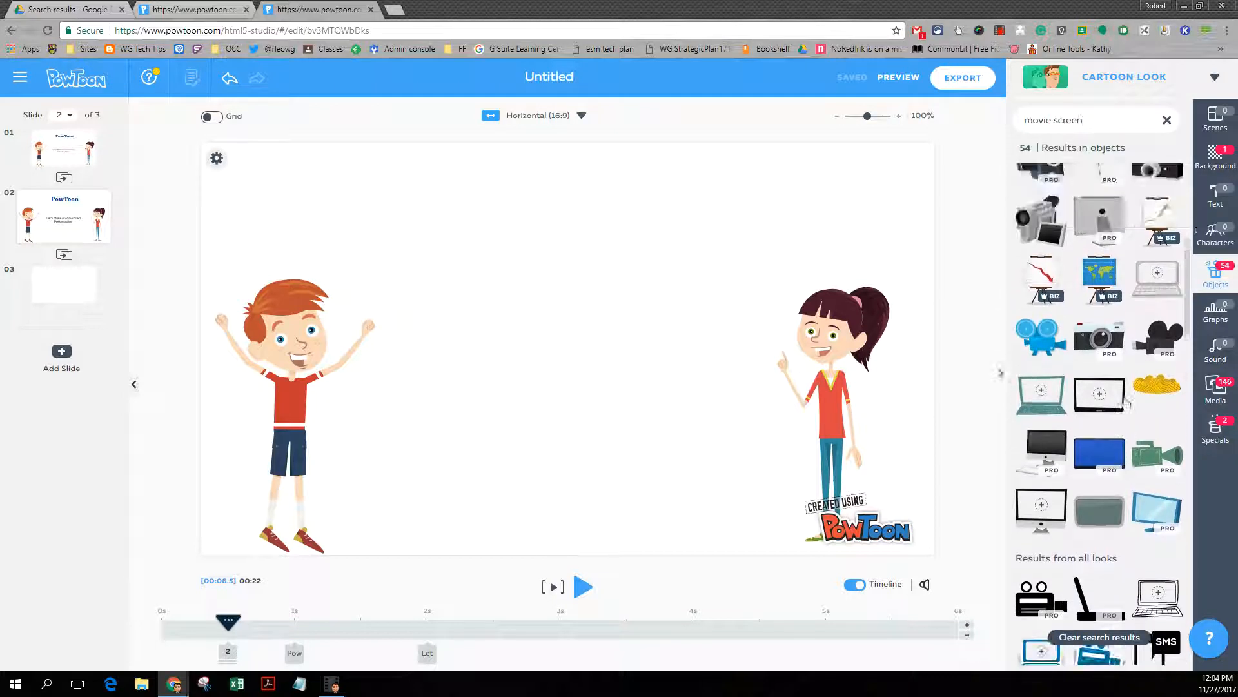
scroll(1126, 403, up, 2)
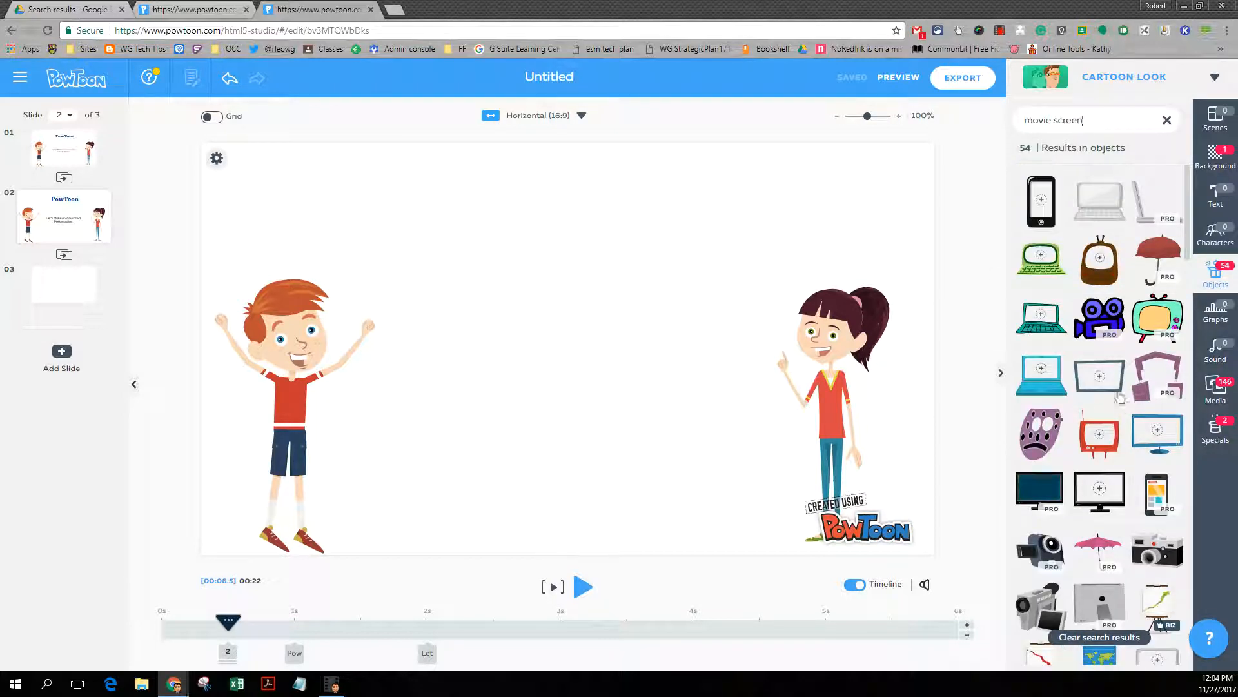
click(1101, 203)
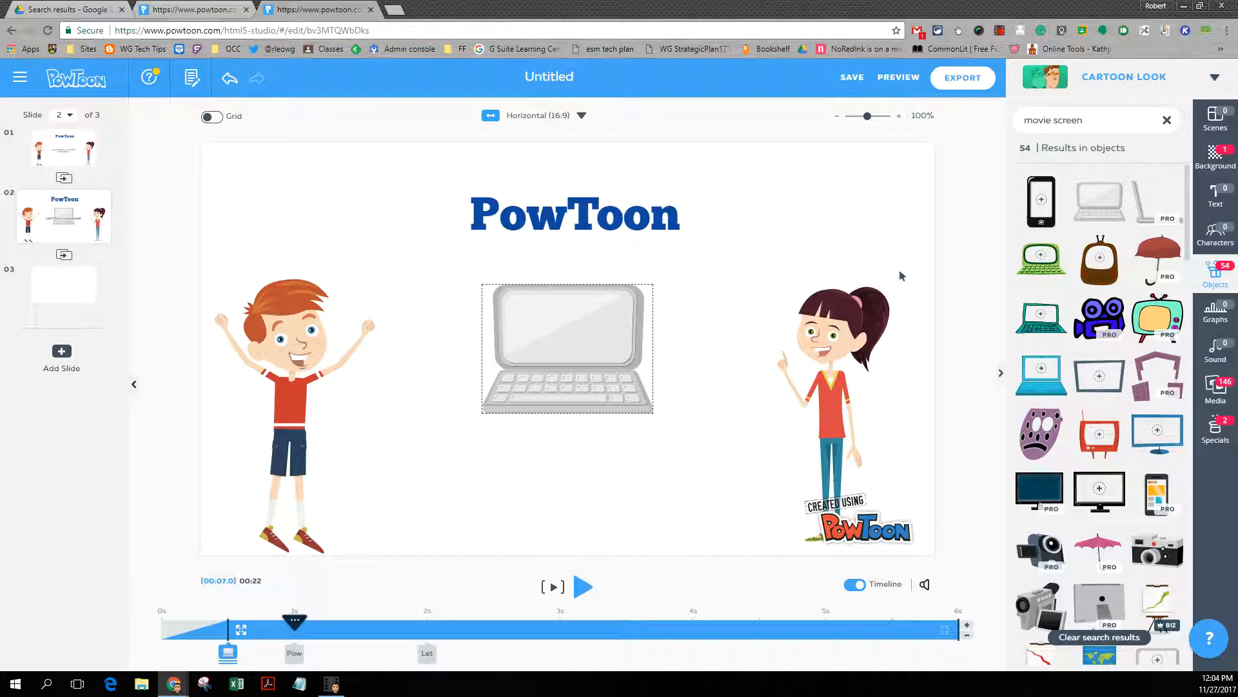
Enlarge the laptop on slide 2 so it fills the space between the boy and the girl
click(538, 333)
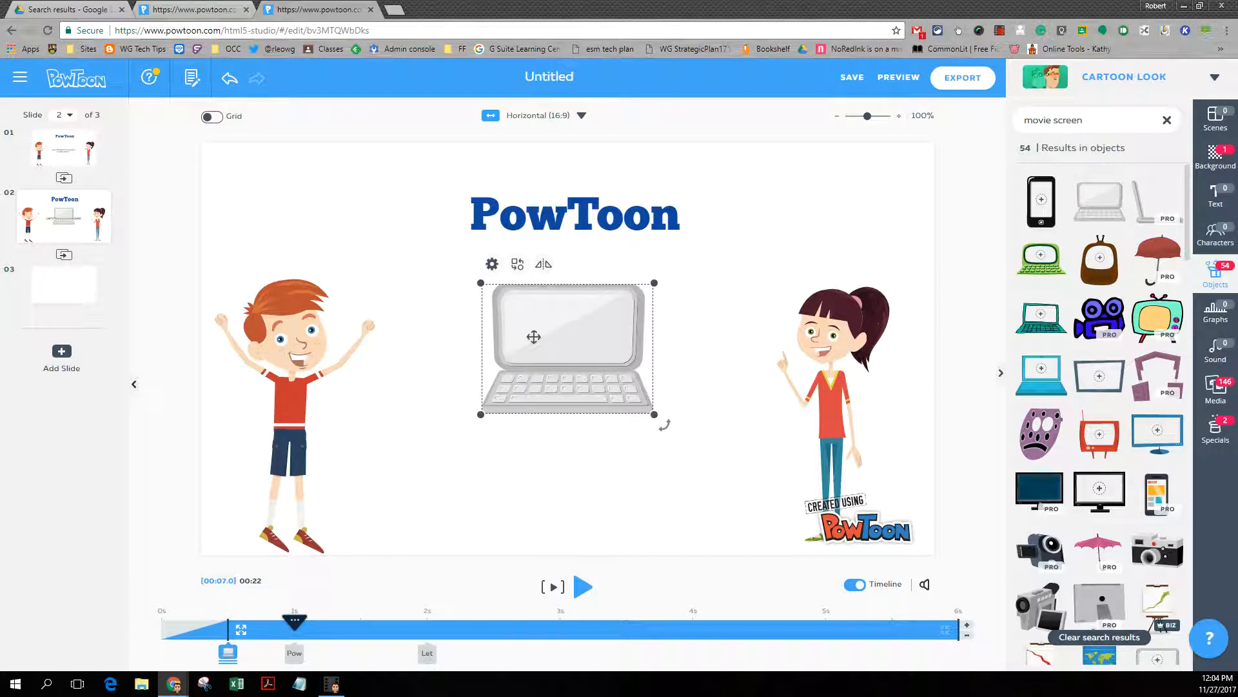
drag(481, 414, 407, 470)
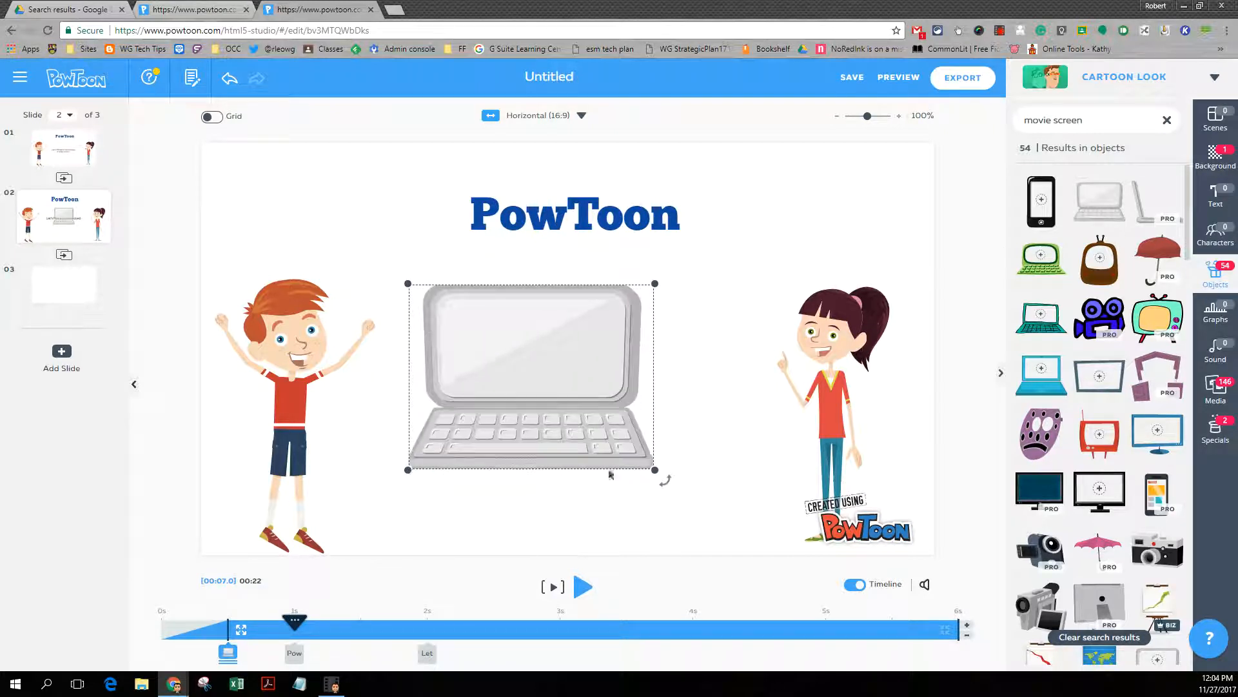
drag(655, 470, 727, 521)
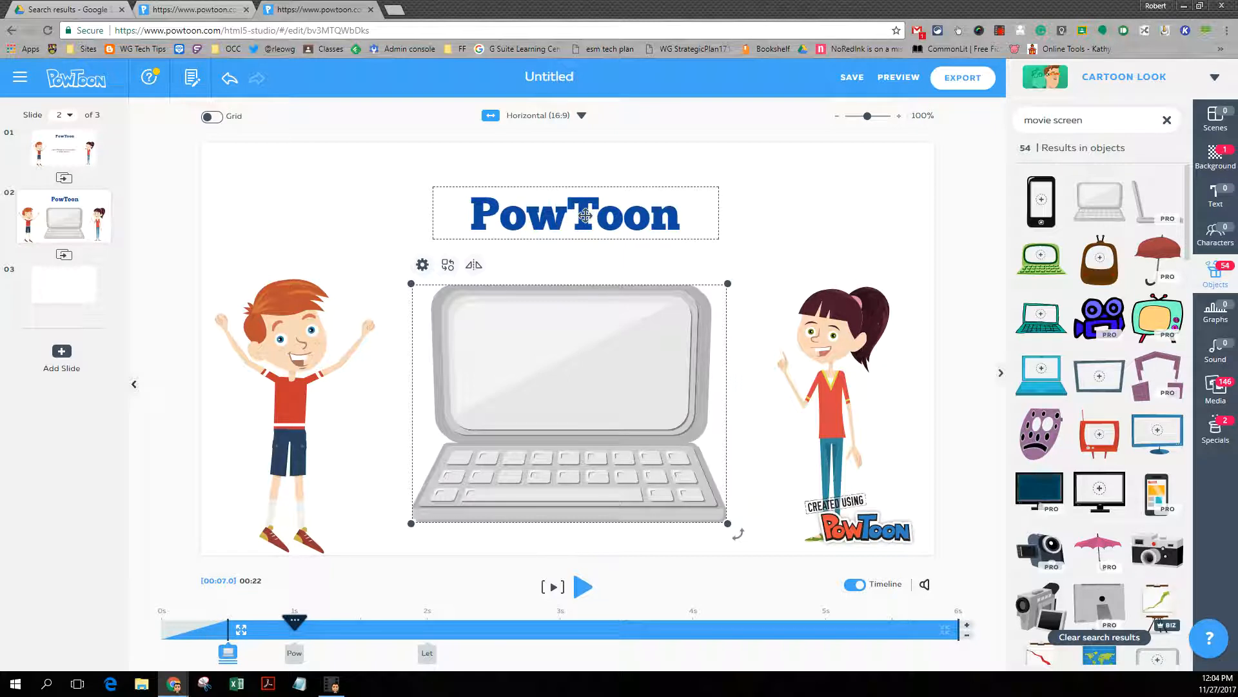
Search Google for "powtoon" in a new browser tab and show the image results
click(396, 10)
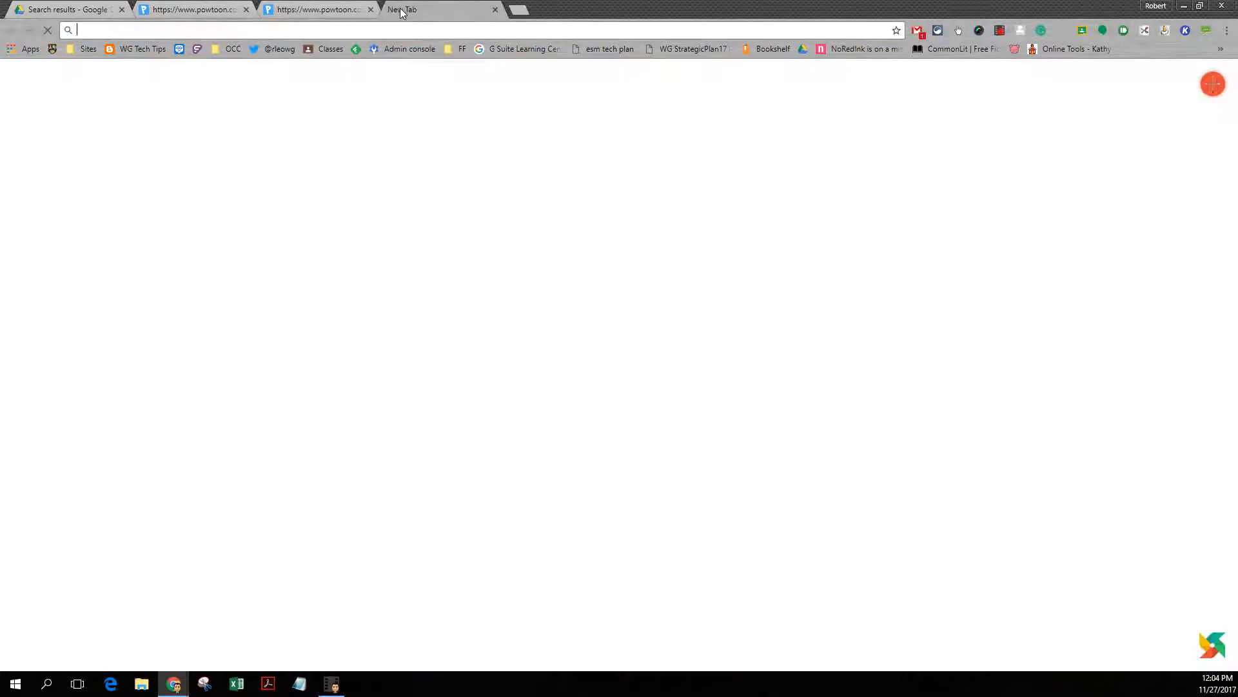
text(pow)
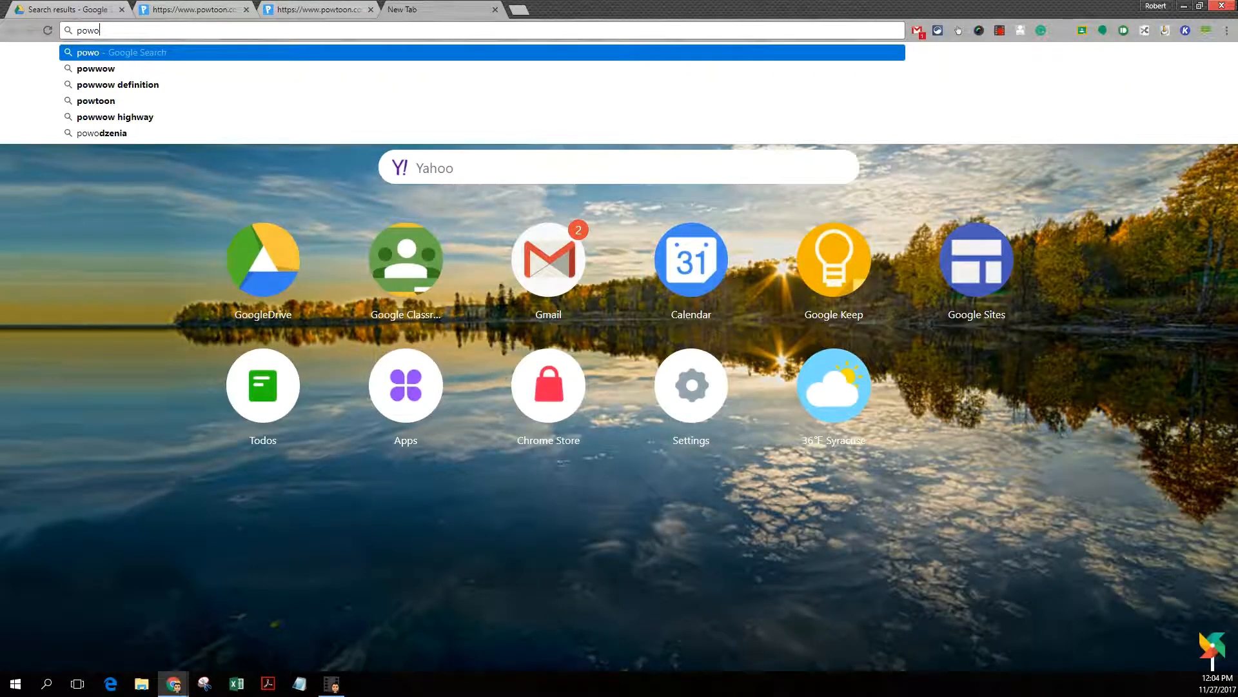
text(toon)
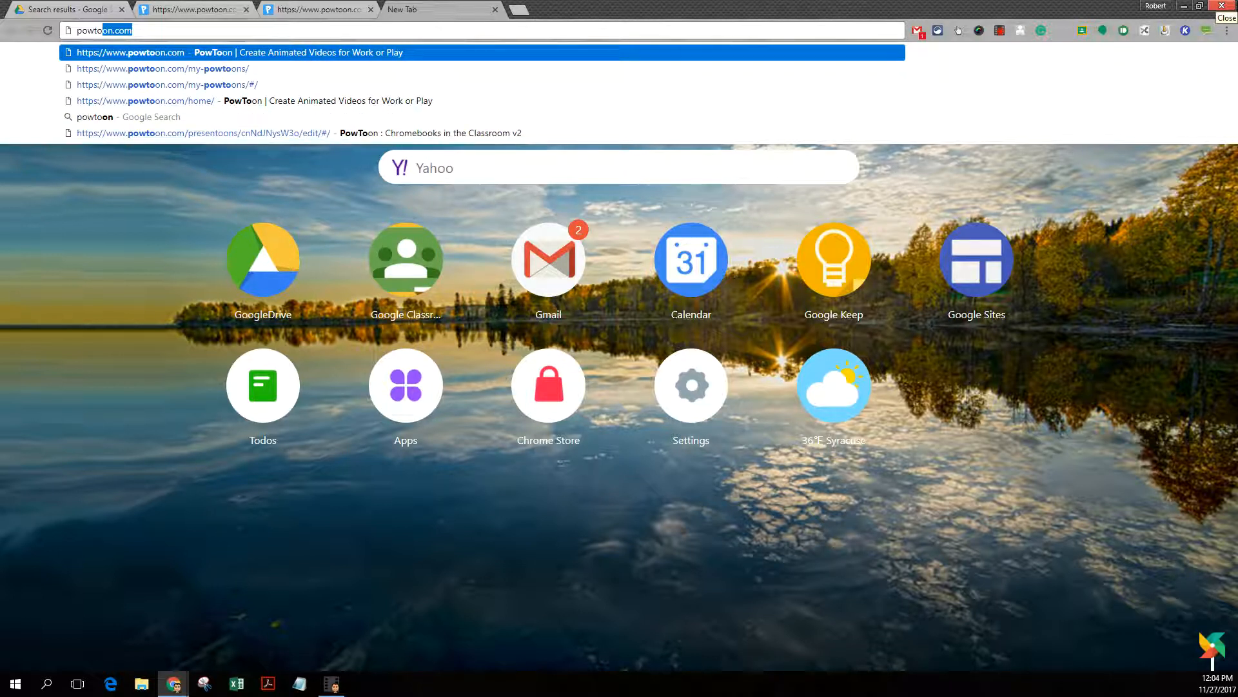
key(Return)
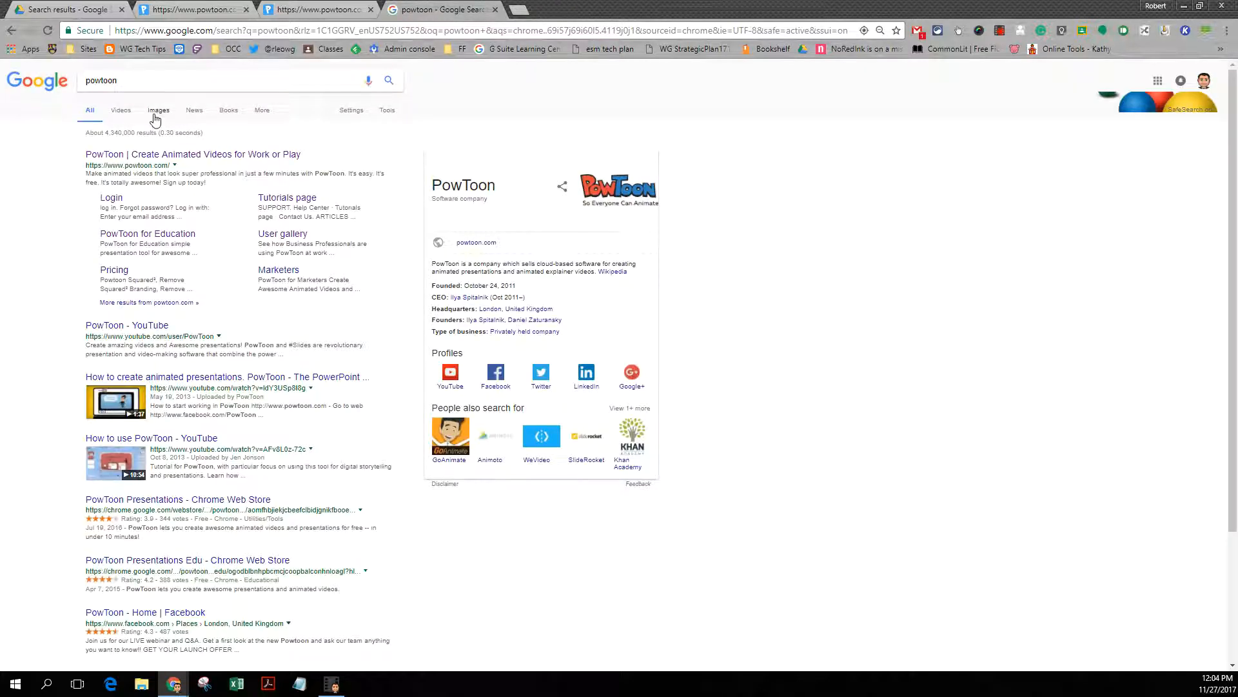
click(152, 112)
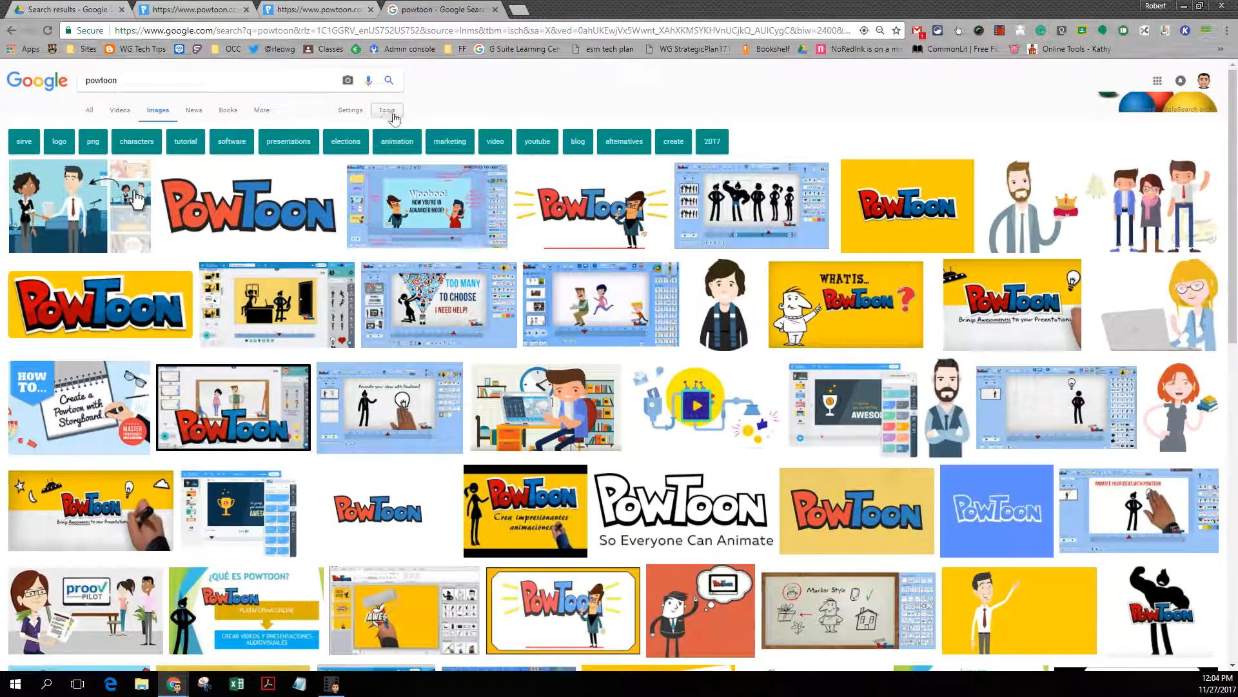
Filter the powtoon image results by usage rights to those labeled for reuse
click(388, 110)
click(266, 129)
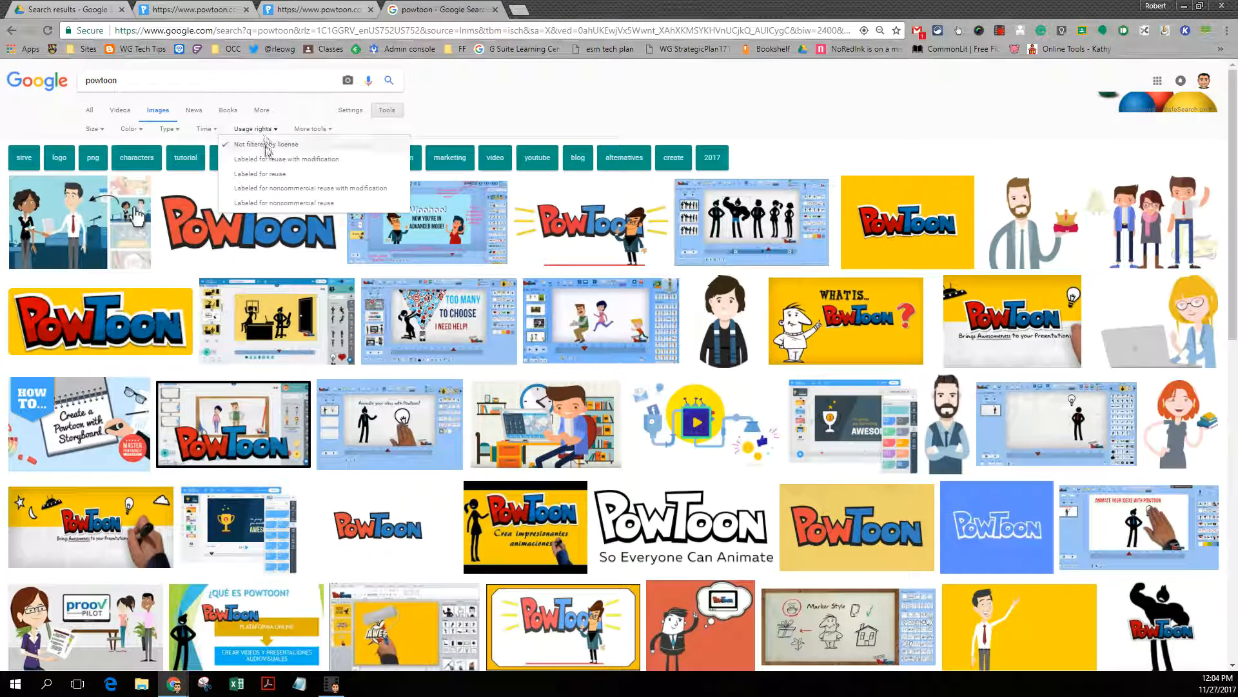
click(258, 174)
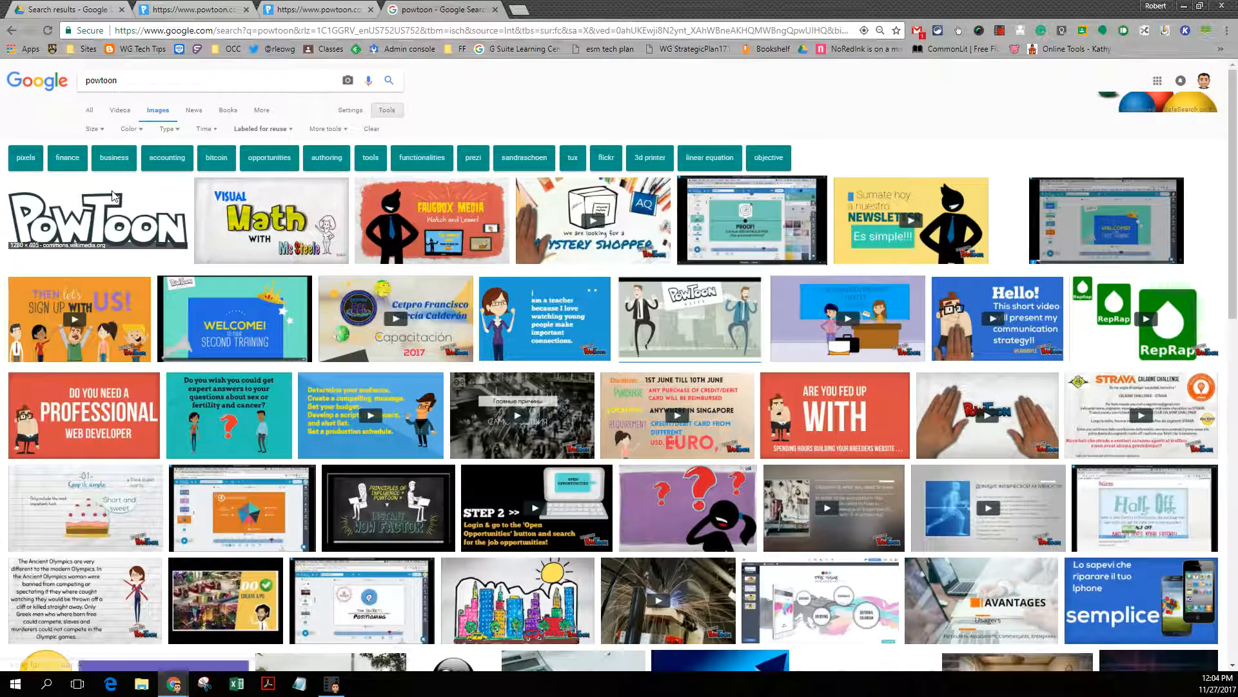
Save the black-and-white PowToon logo from Wikimedia Commons to the Desktop as the PNG image 1280px-Powtoon-logo2017.svg
click(94, 224)
right_click(378, 409)
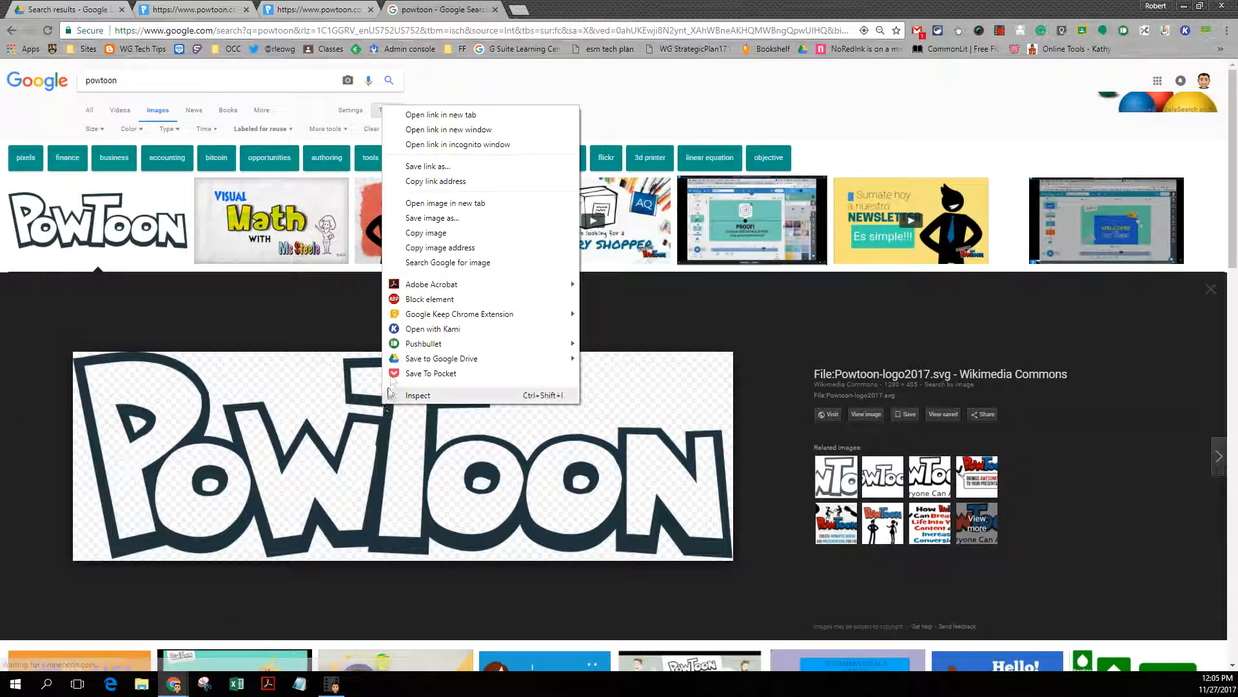
click(426, 218)
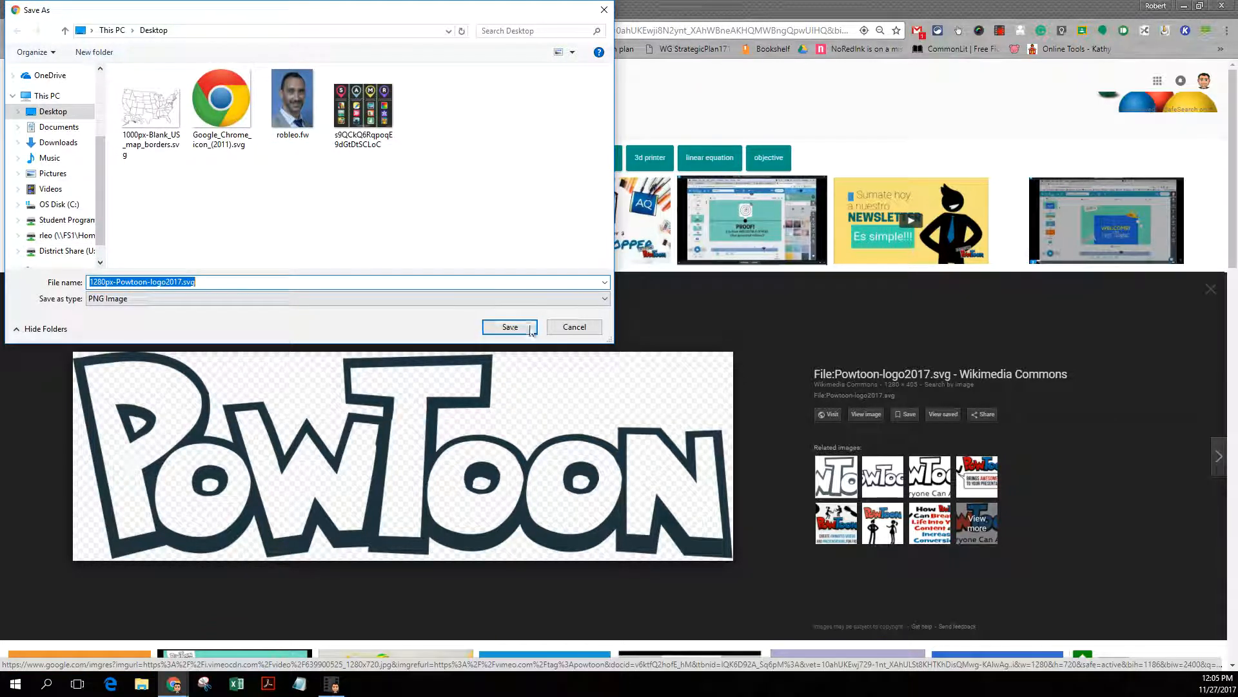
click(509, 327)
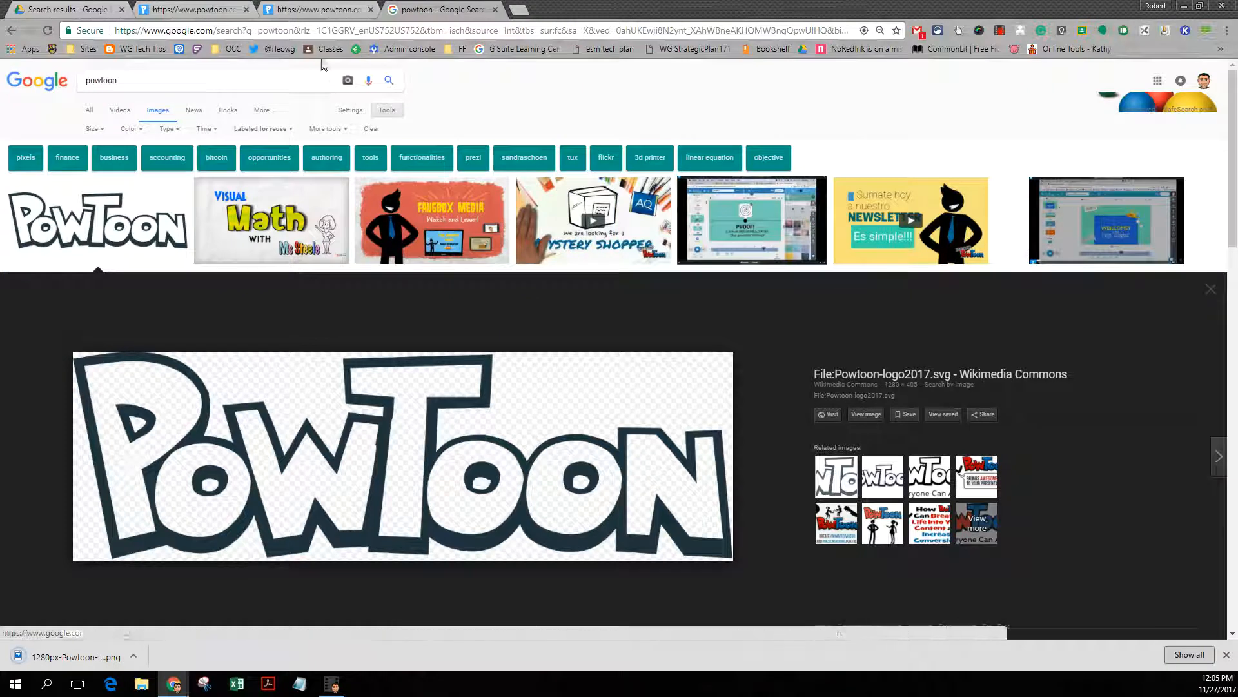
Return to the PowToon editor and delete the body text and the PowToon title from slide 2
click(314, 10)
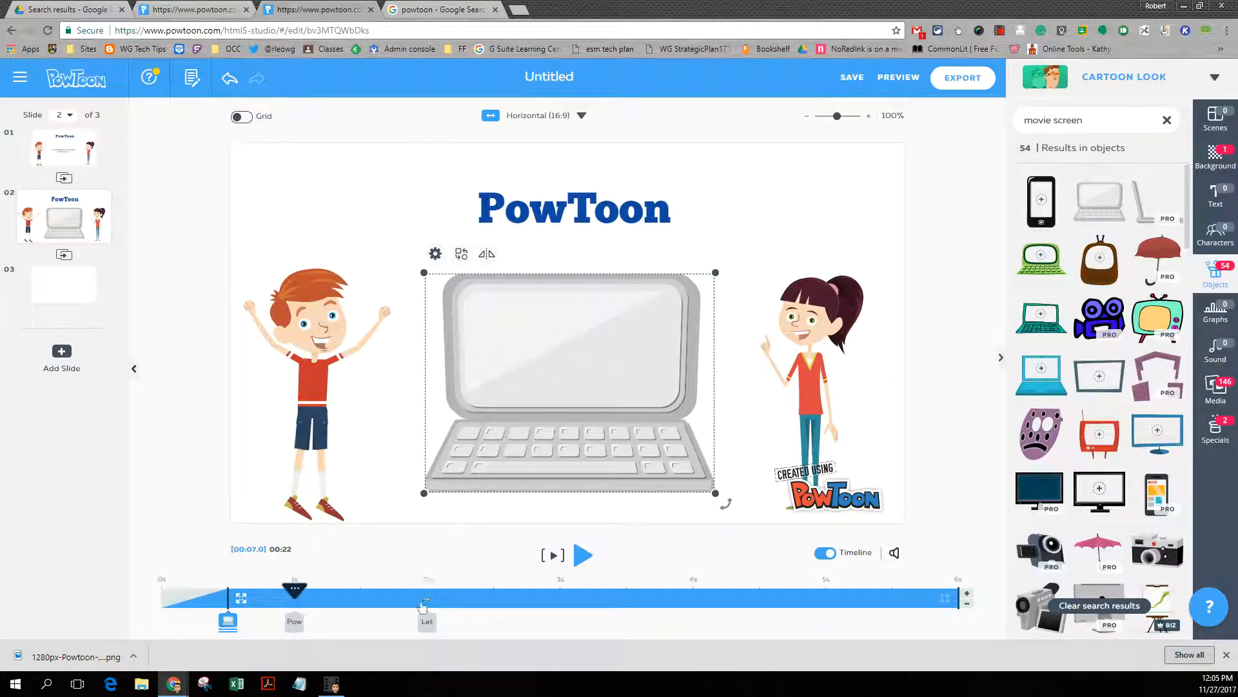
click(428, 623)
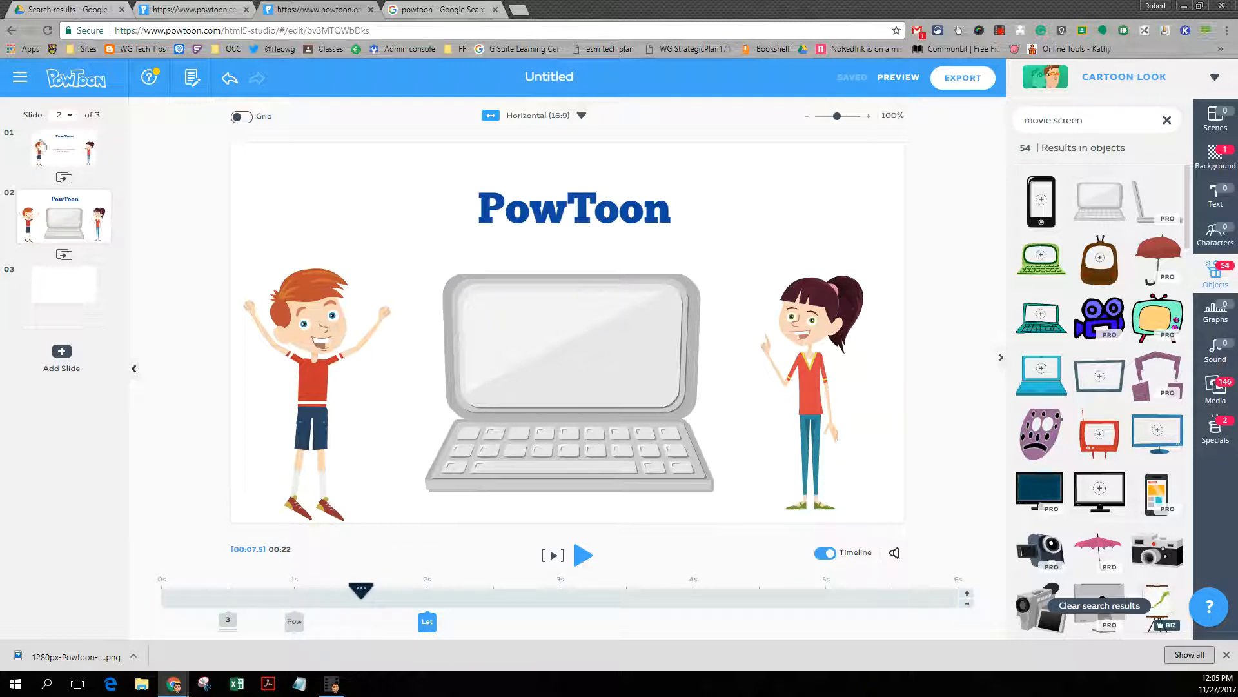
click(56, 145)
click(64, 224)
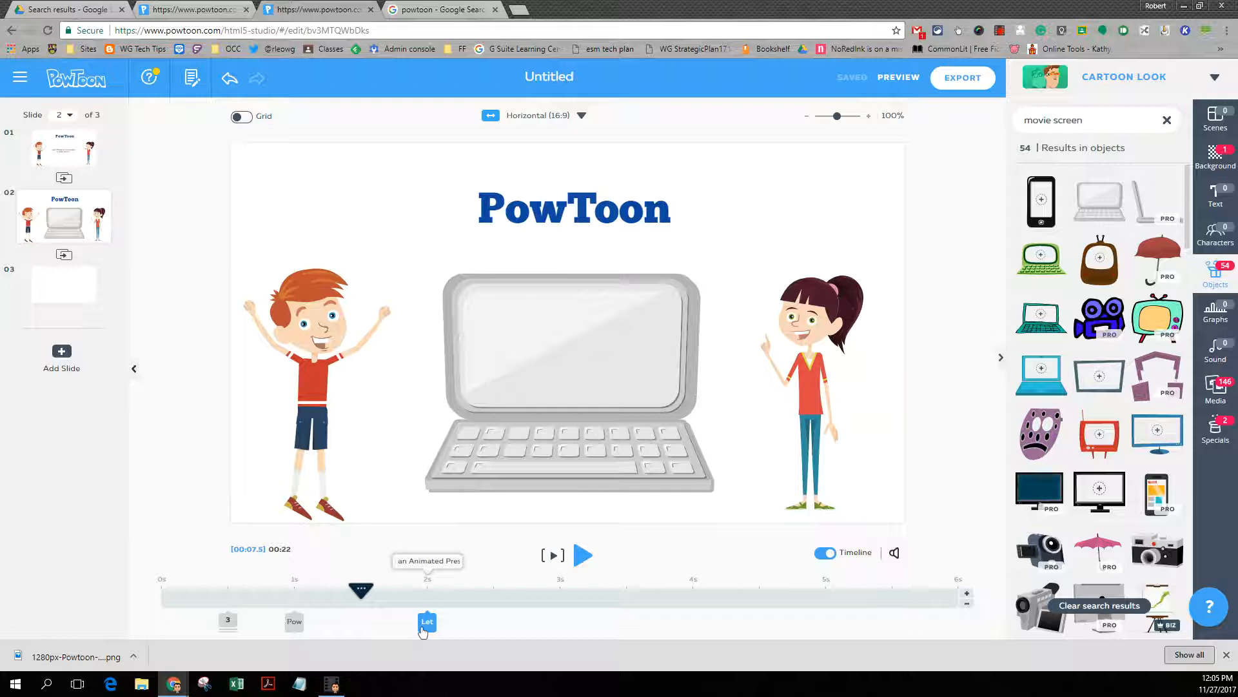
key(Delete)
click(295, 623)
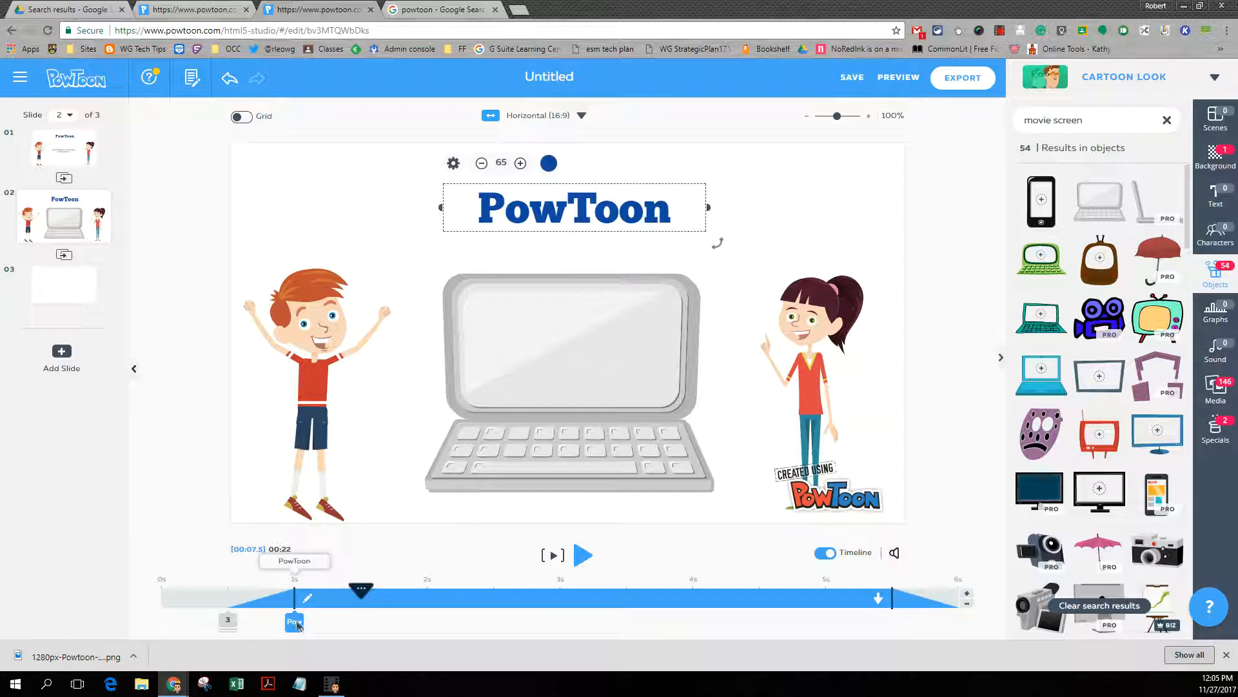
key(Delete)
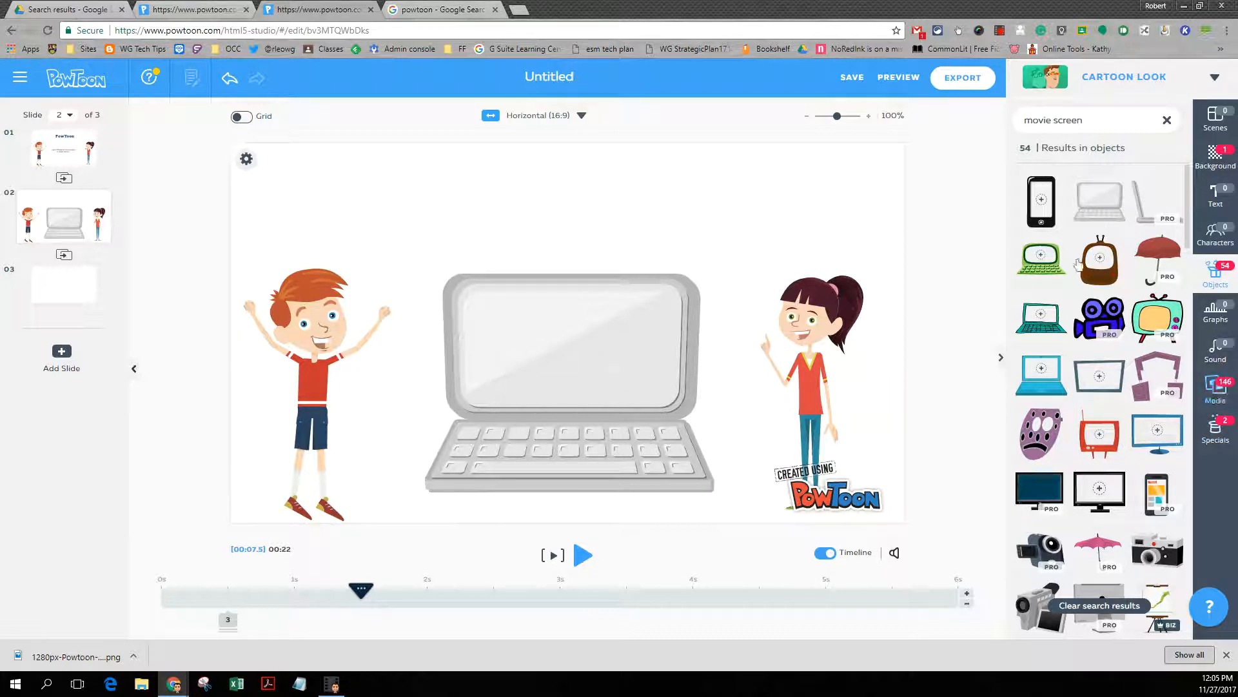
Clear the movie screen search and upload the downloaded 1280px-Powtoon logo PNG as media onto slide 2
scroll(1099, 387, down, 10)
scroll(1099, 387, up, 10)
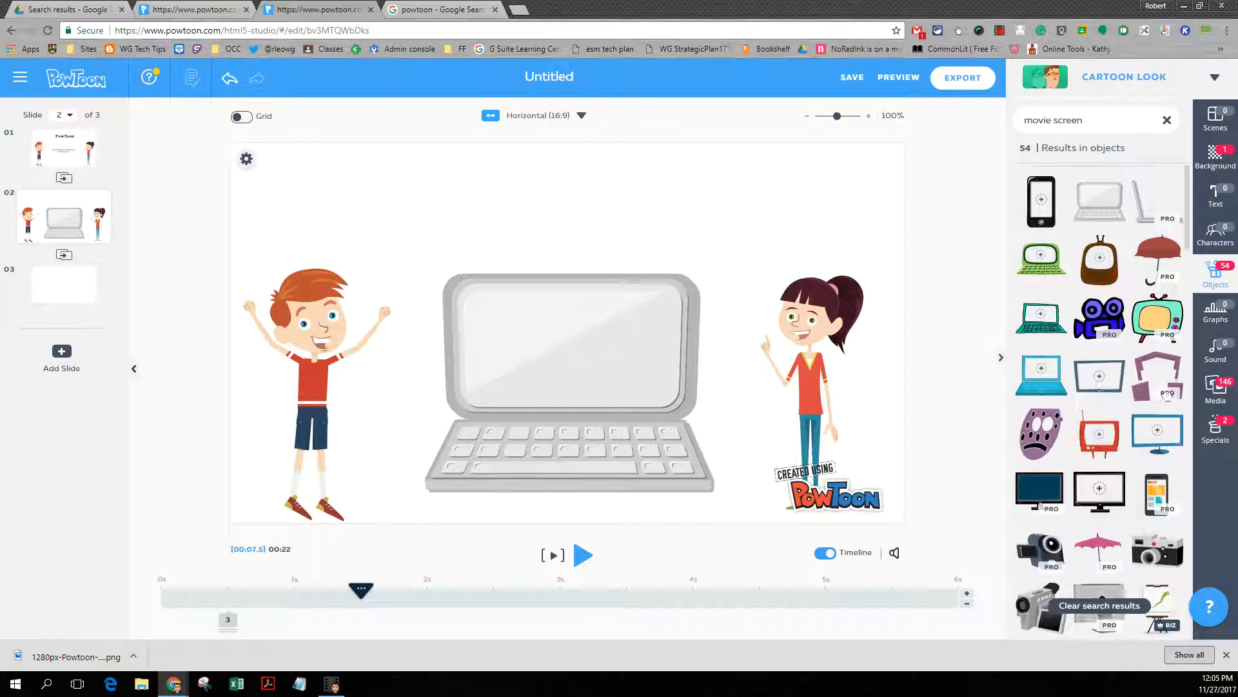
click(1215, 390)
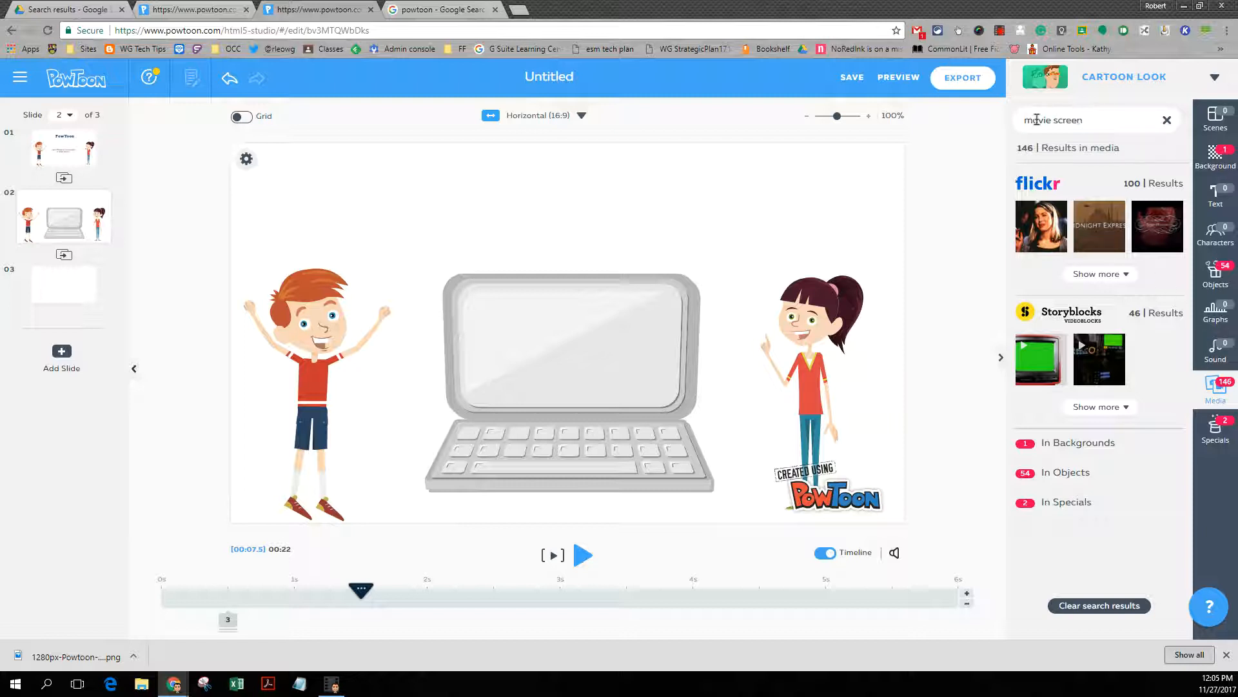
click(1167, 121)
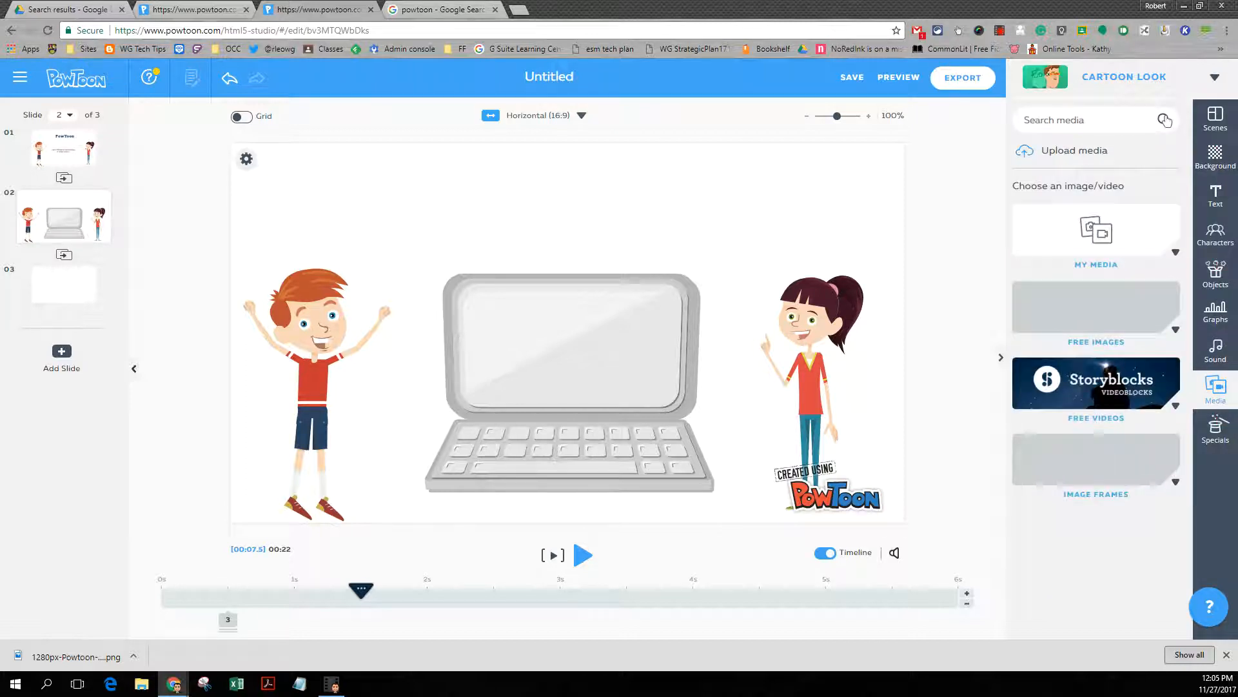
click(1074, 153)
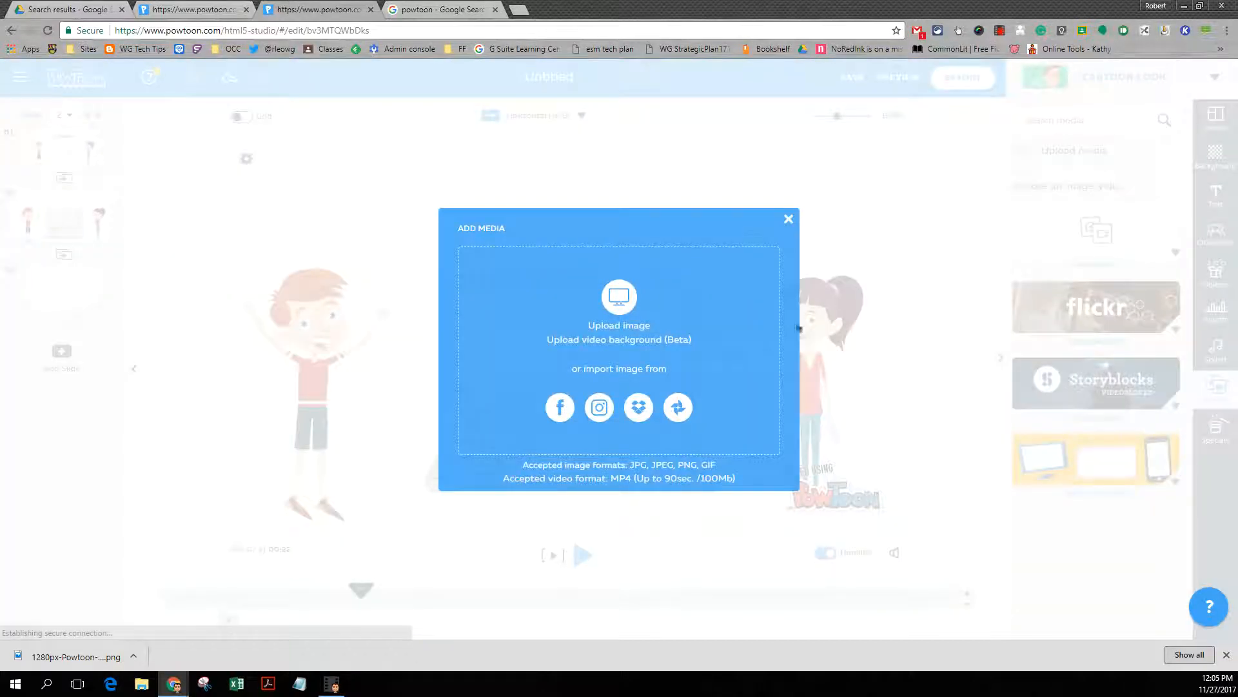
drag(76, 656, 612, 318)
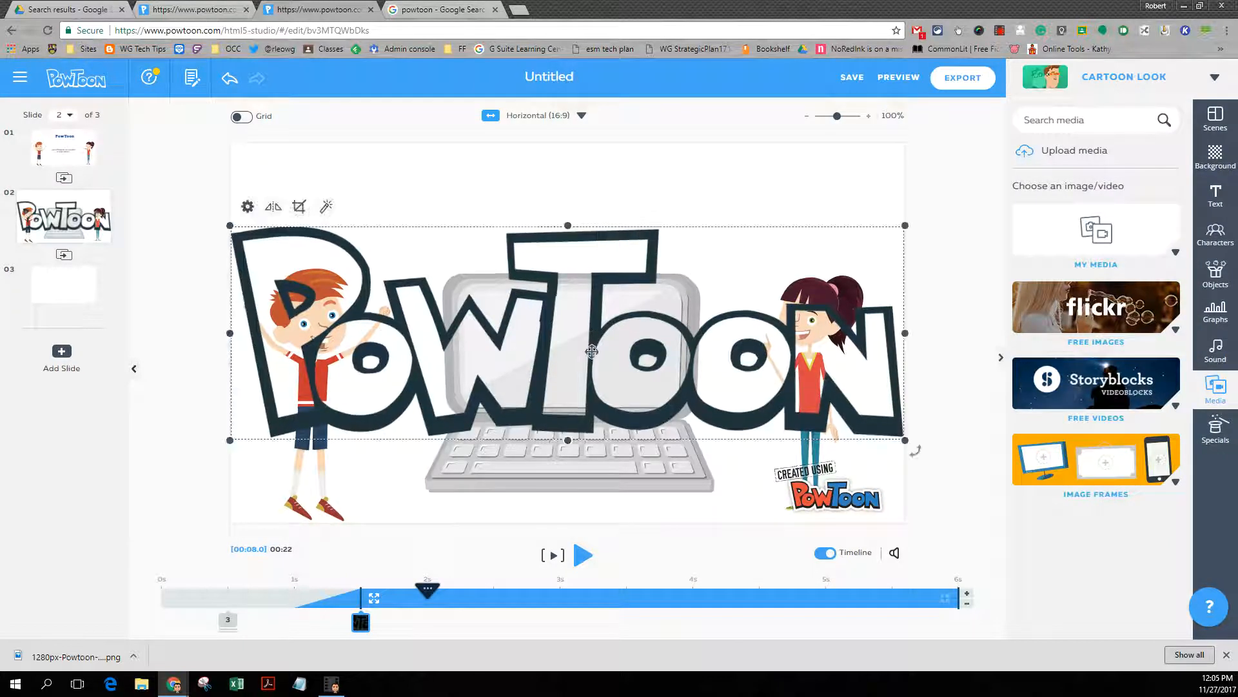
Shrink the PowToon logo and position it inside the laptop's screen
drag(905, 441, 656, 362)
drag(635, 293, 467, 300)
drag(399, 258, 620, 333)
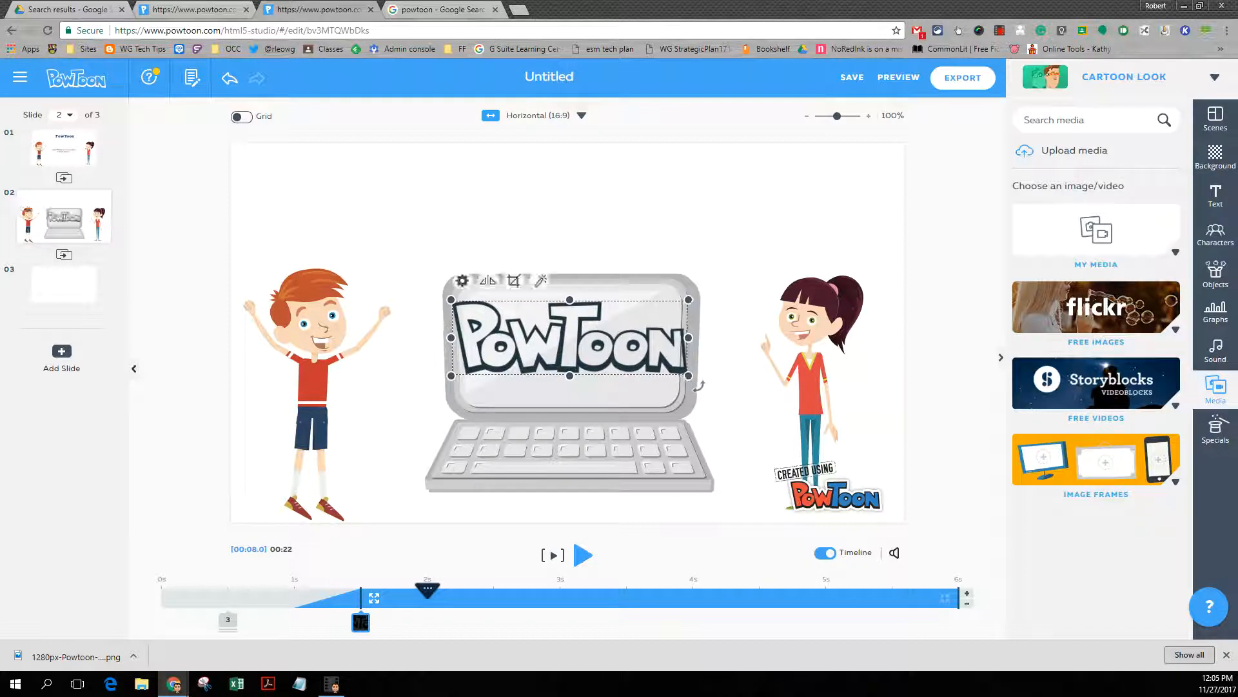
drag(686, 375, 666, 369)
drag(583, 343, 593, 347)
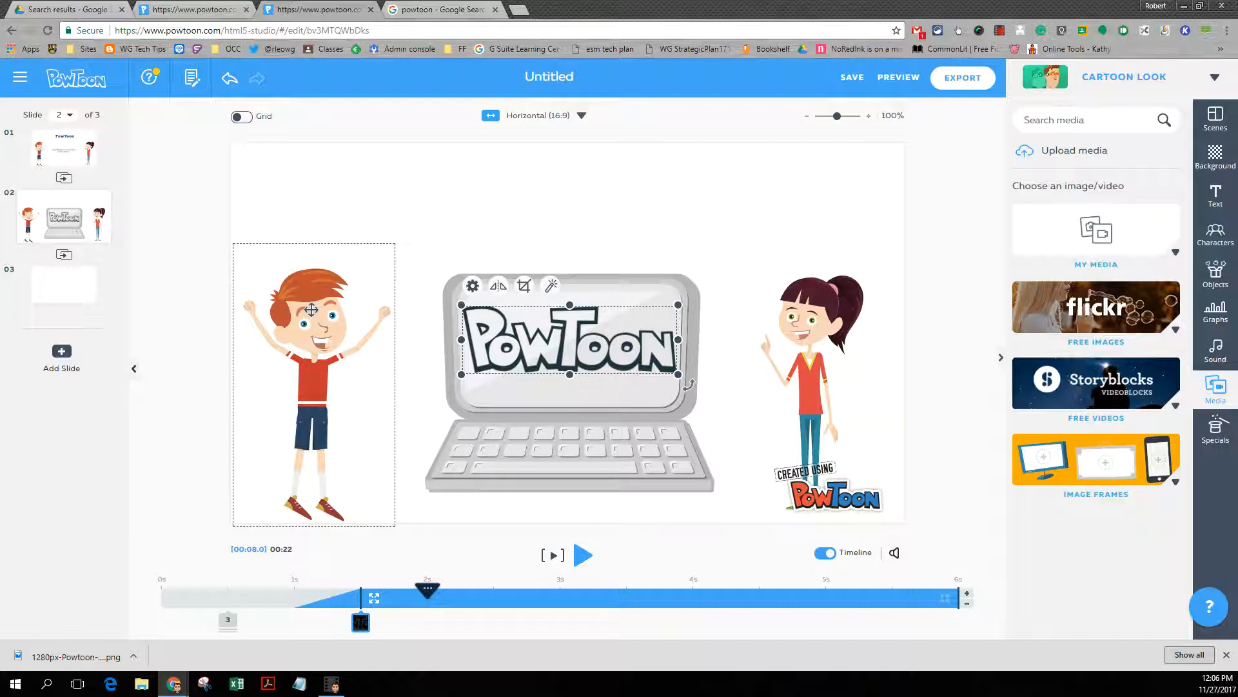
Delete the girl character from slide 2 and move the laptop and its logo into her place
click(812, 367)
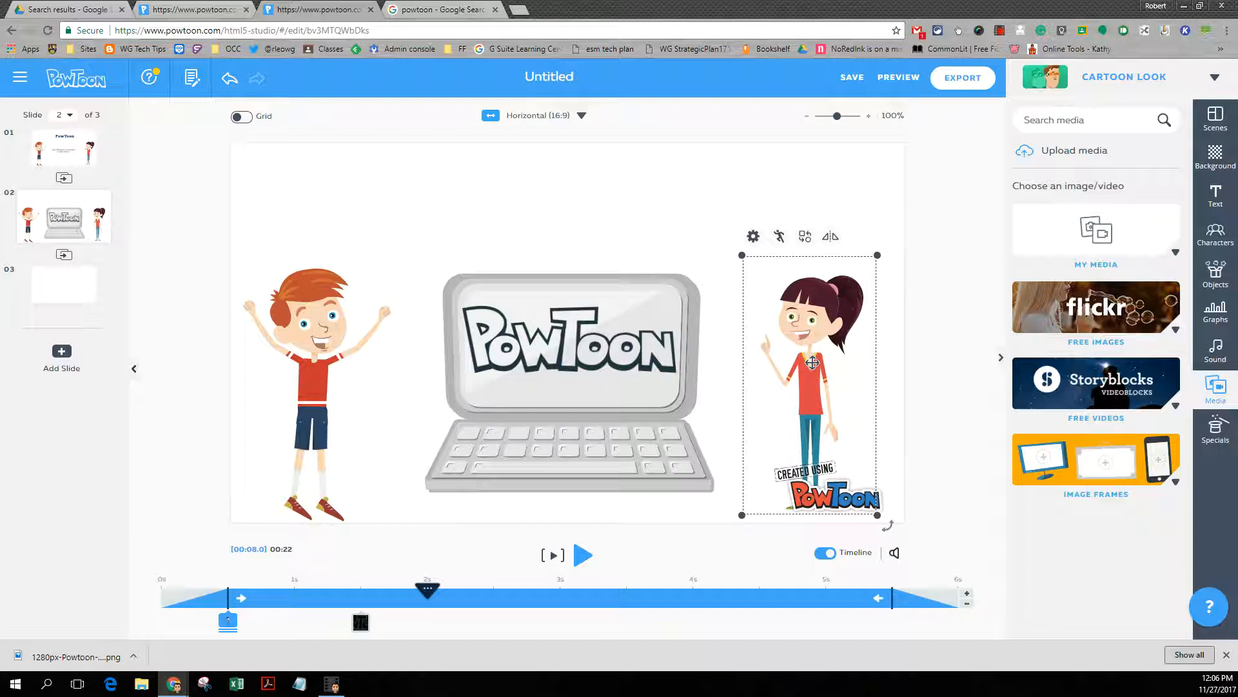
key(Delete)
drag(701, 308, 810, 263)
click(633, 324)
drag(633, 323, 743, 282)
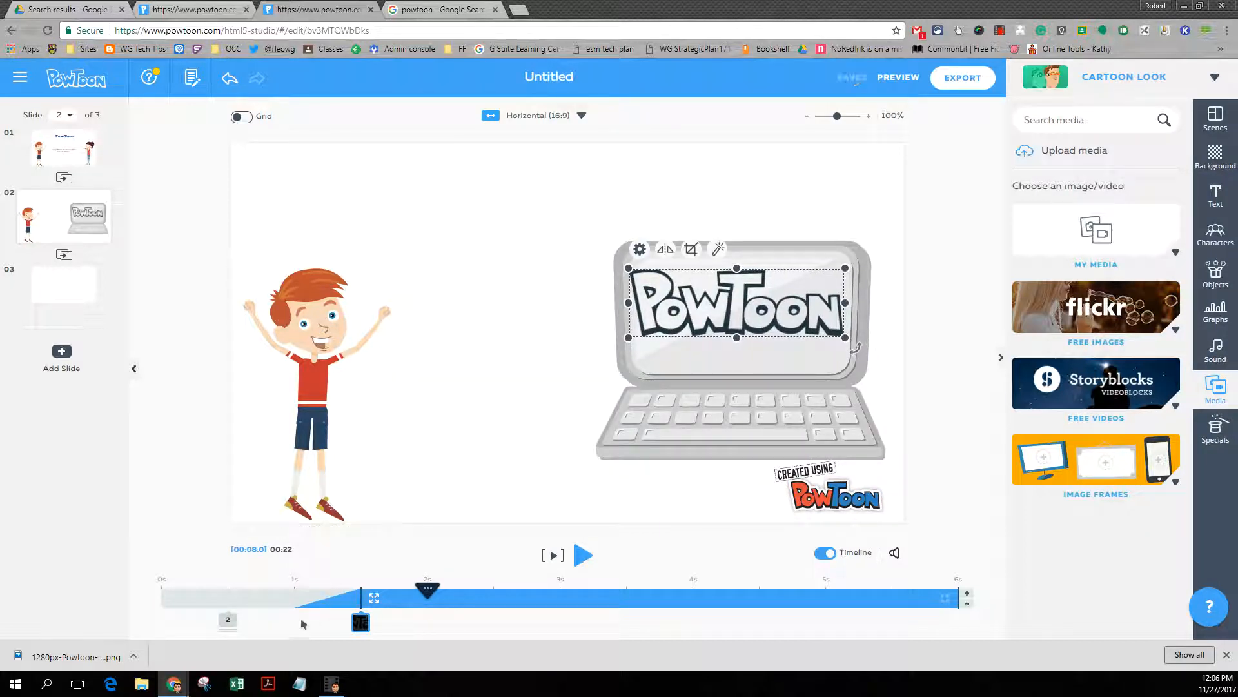
Extend the duration of slide 2 to 10 seconds
click(966, 596)
click(966, 596)
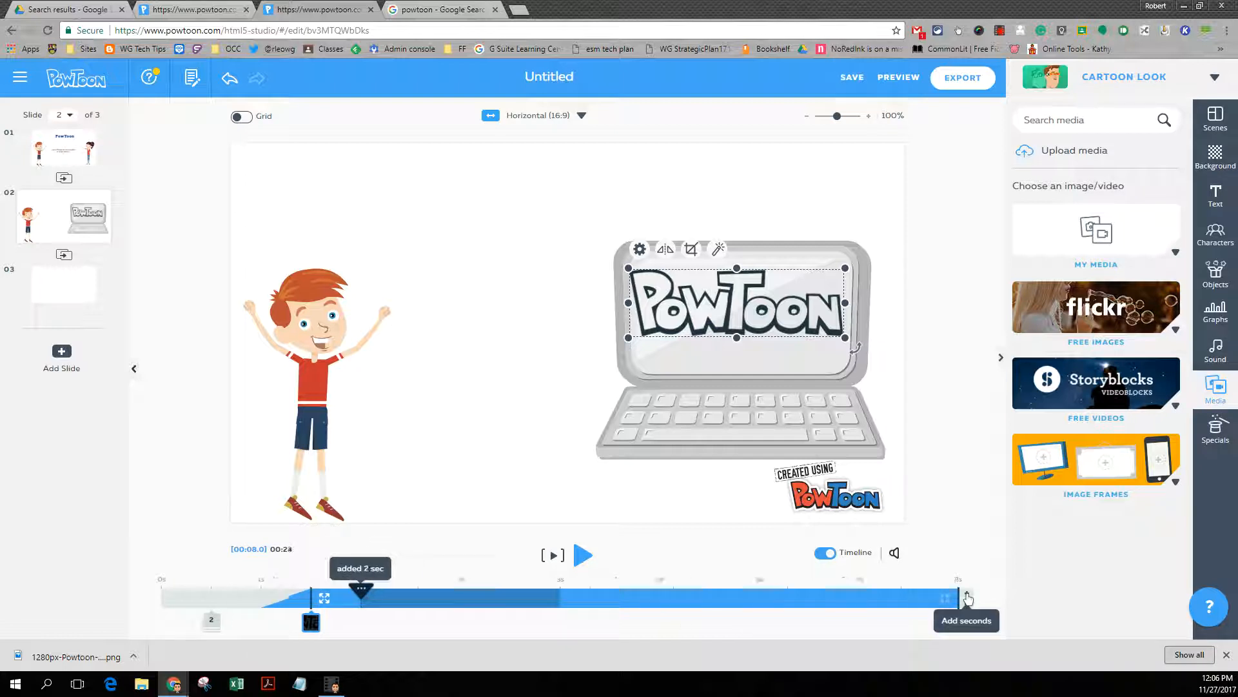
click(966, 597)
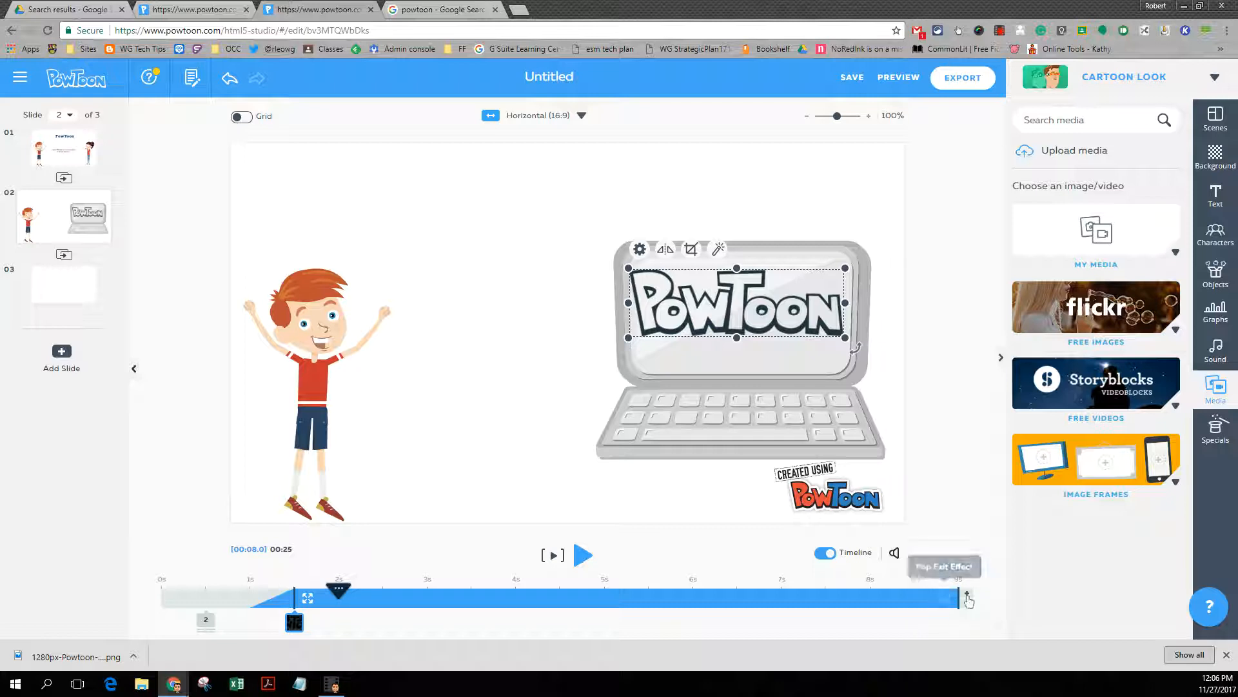
click(967, 597)
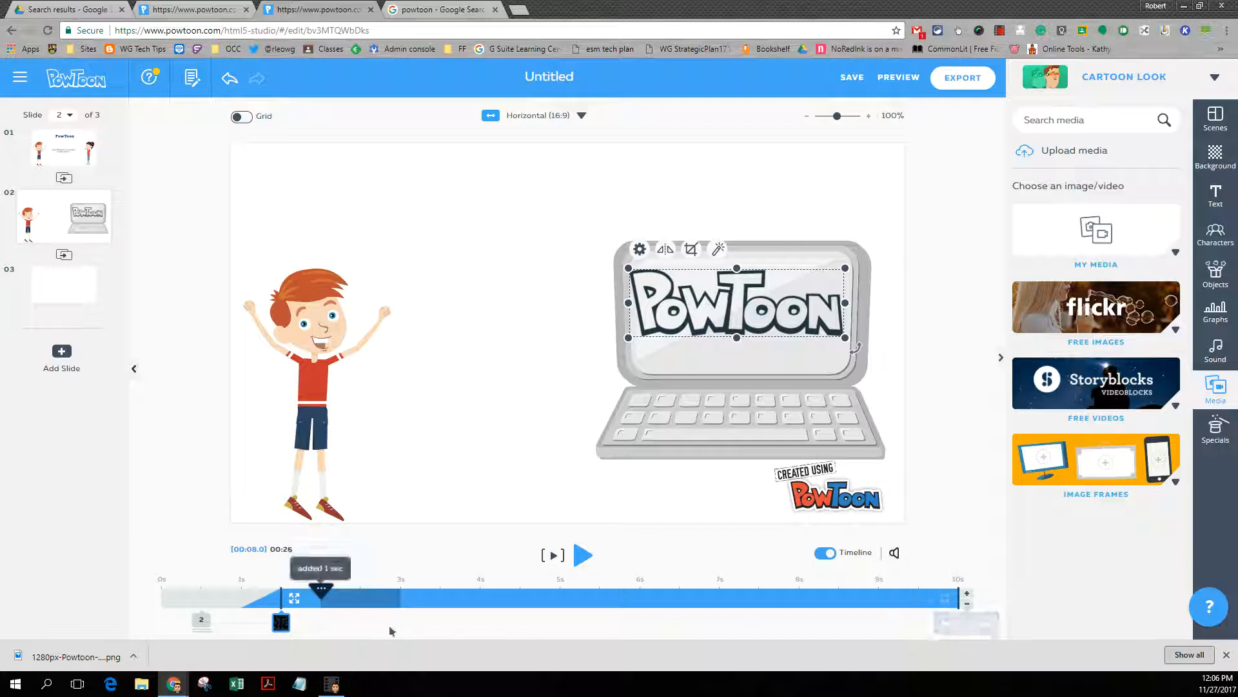
Stagger the entrances on slide 2's timeline, with the laptop appearing at 1 s and the logo at 2 s
click(202, 621)
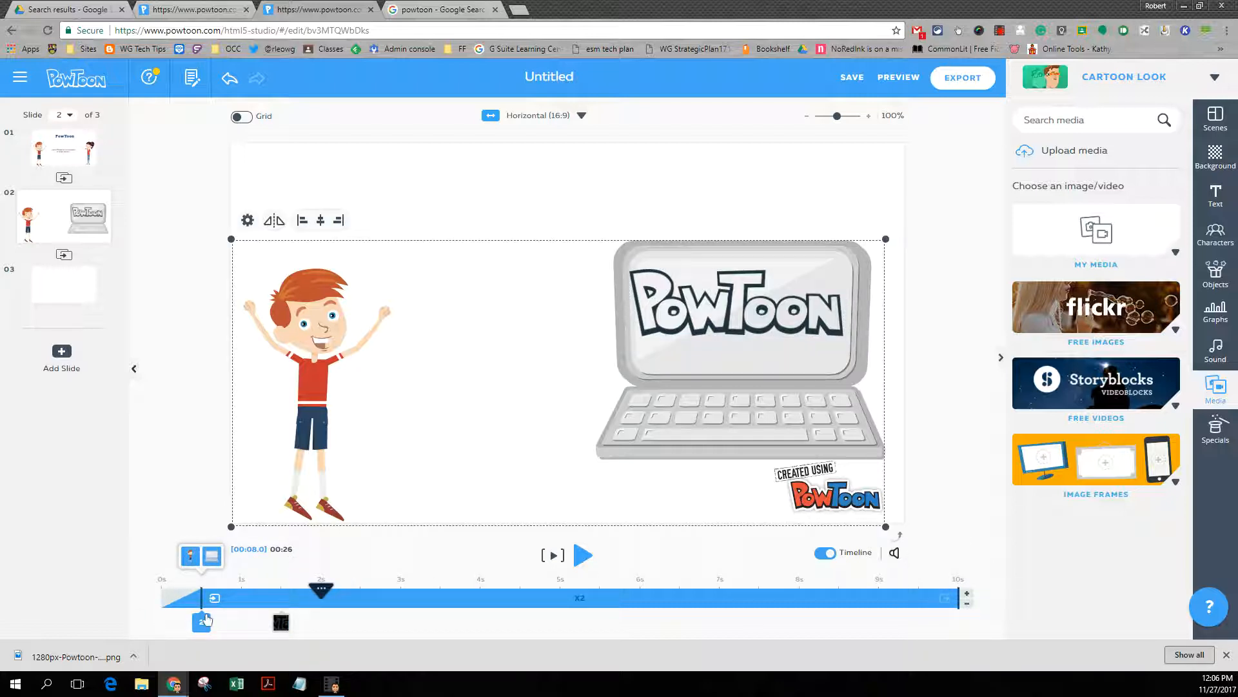
click(211, 556)
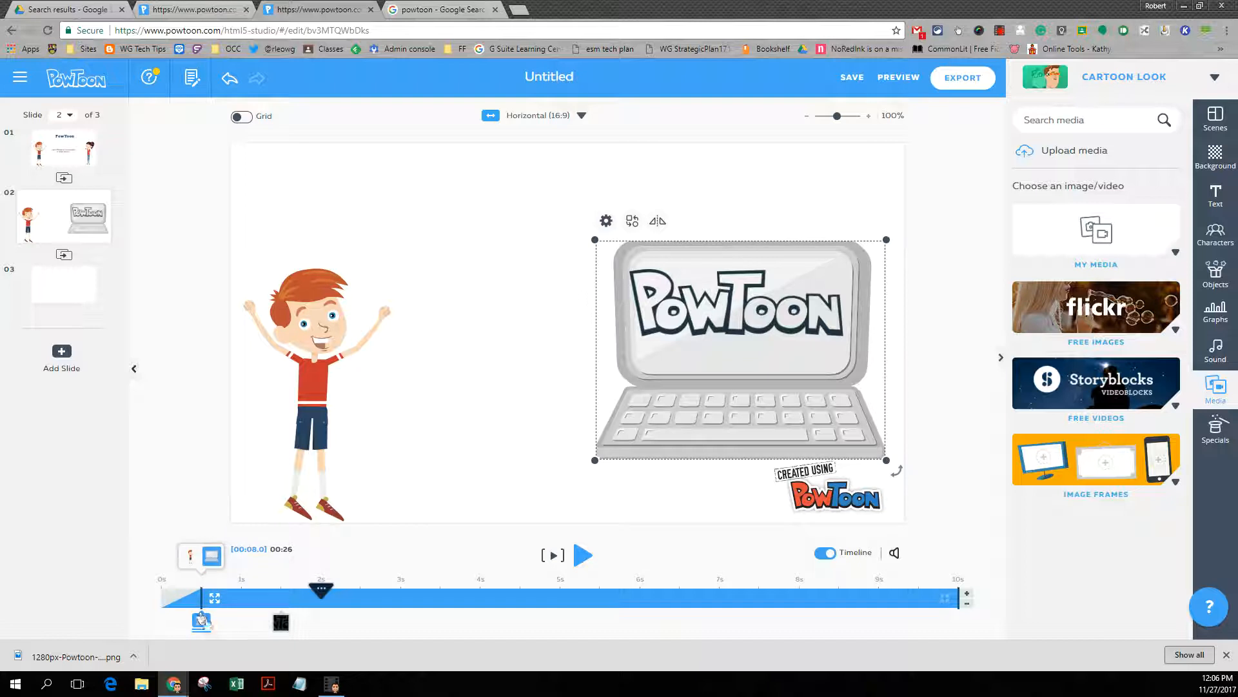
drag(201, 620, 242, 622)
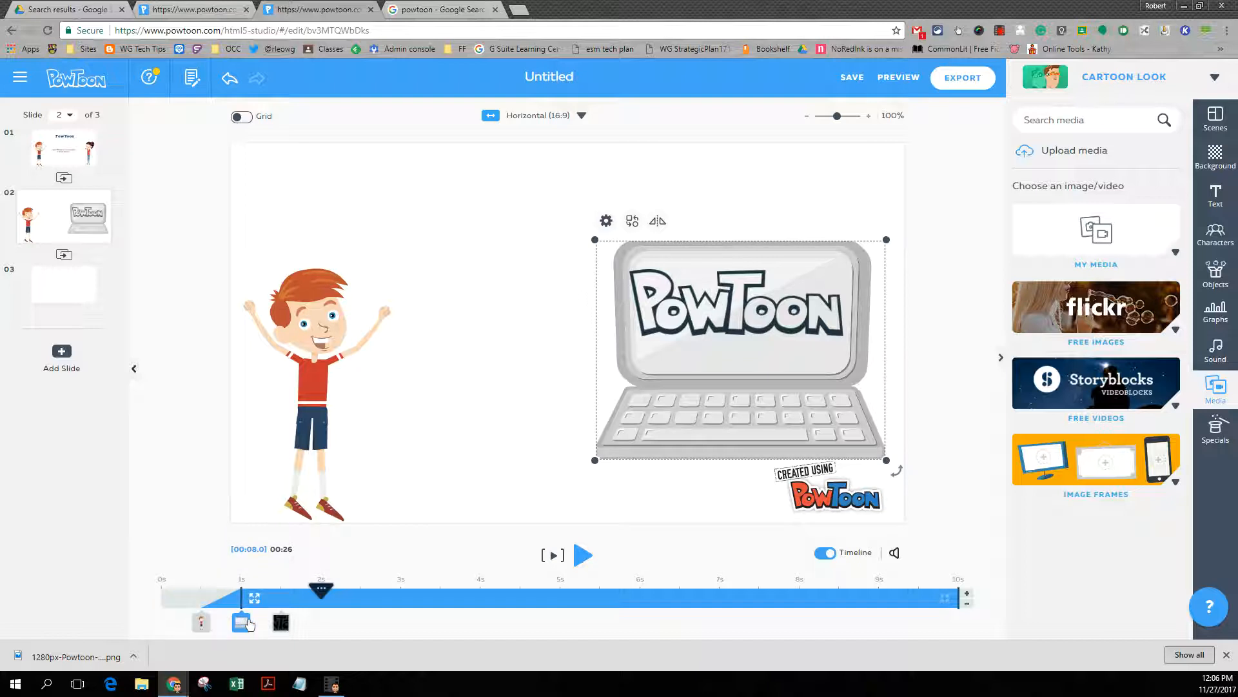
click(284, 624)
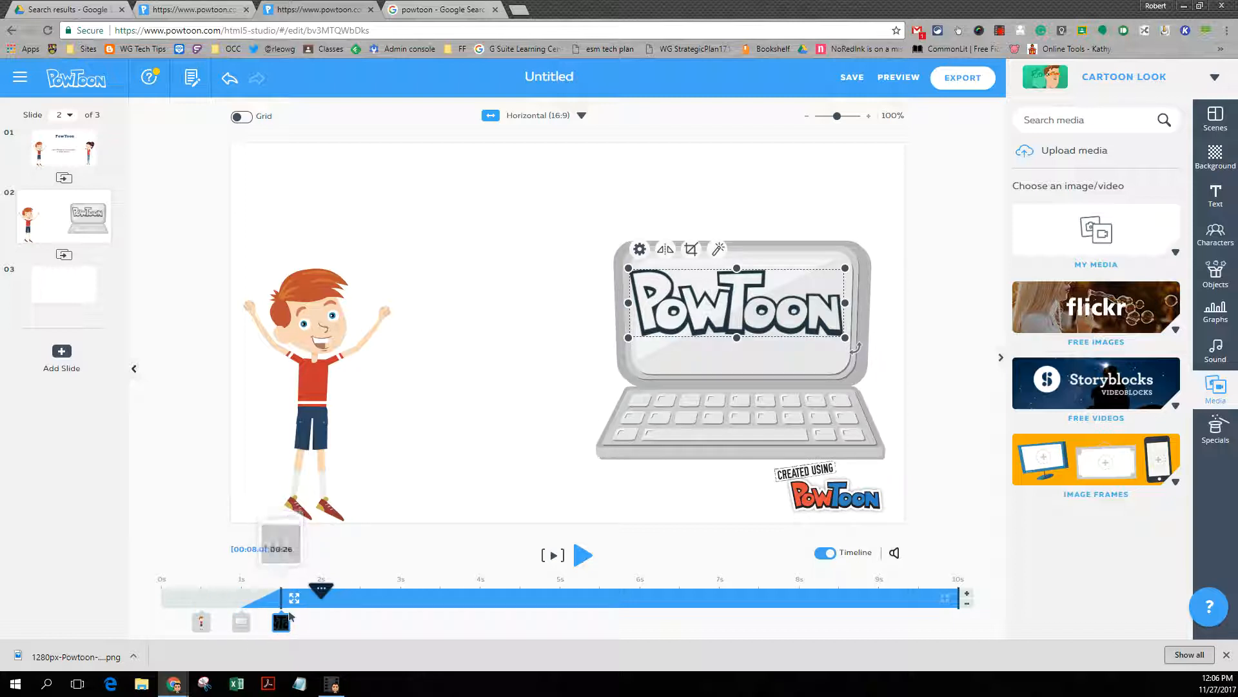
drag(288, 627, 318, 627)
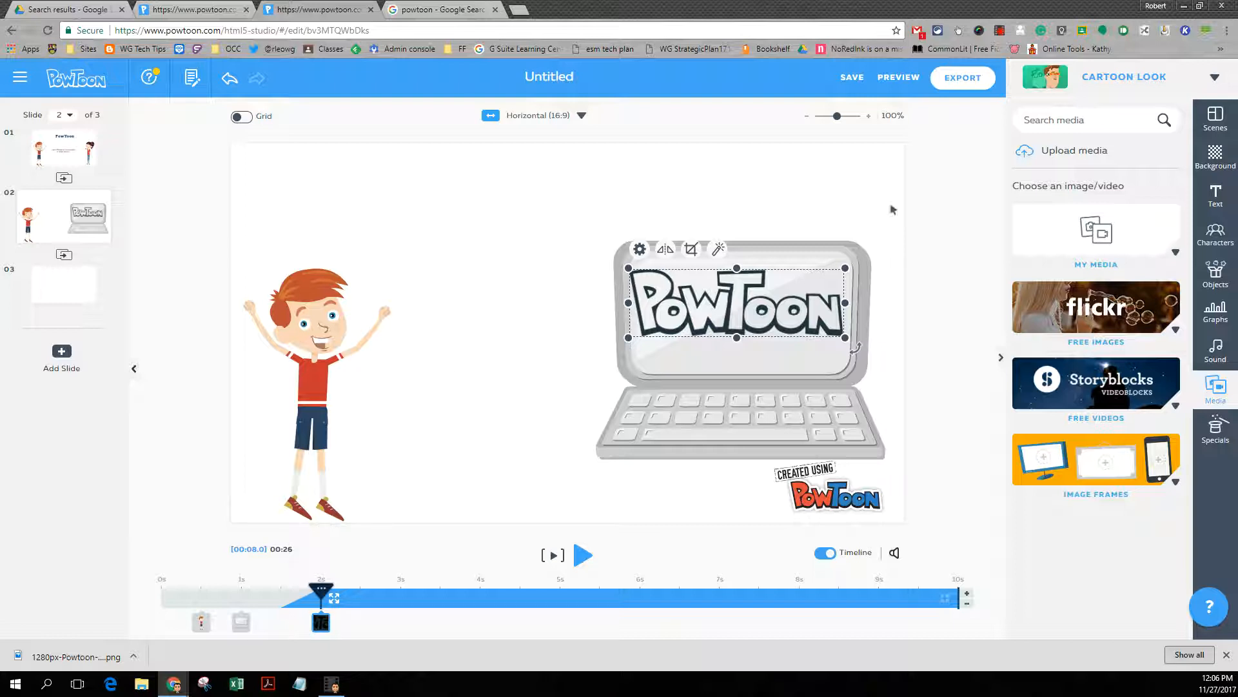
Add the oval speech bubble with the thick black outline from the text elements and place it beside and above the boy's head
click(1215, 198)
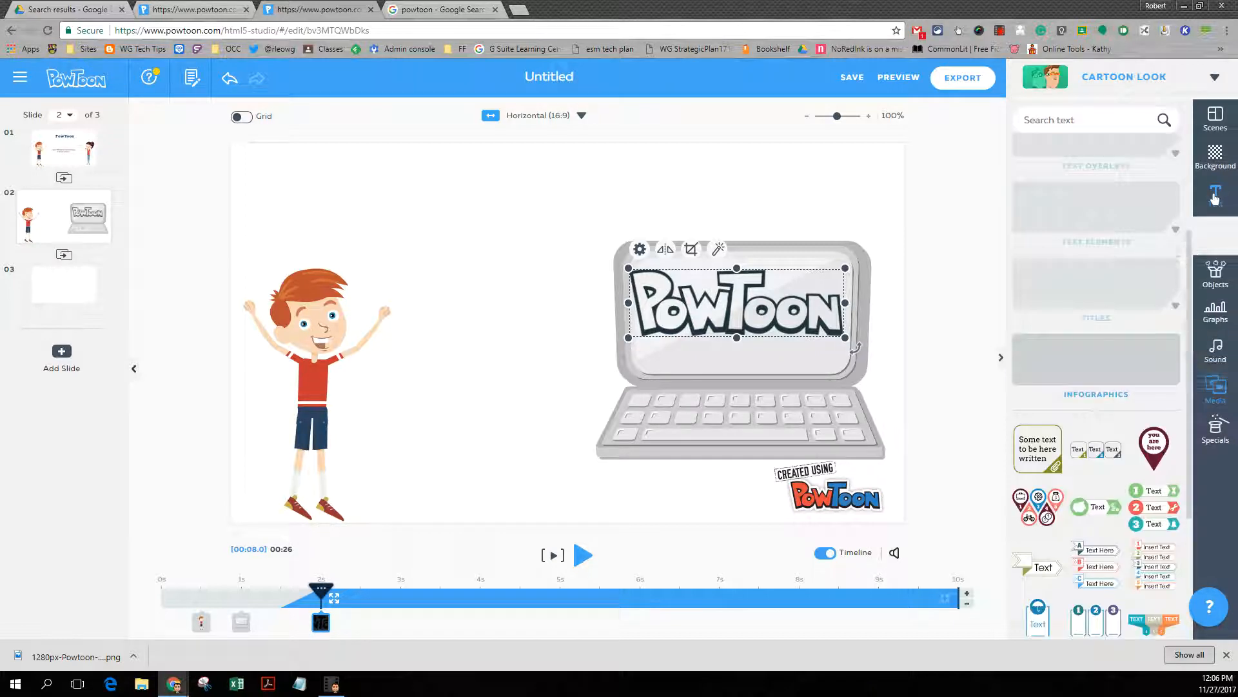
scroll(1163, 304, up, 5)
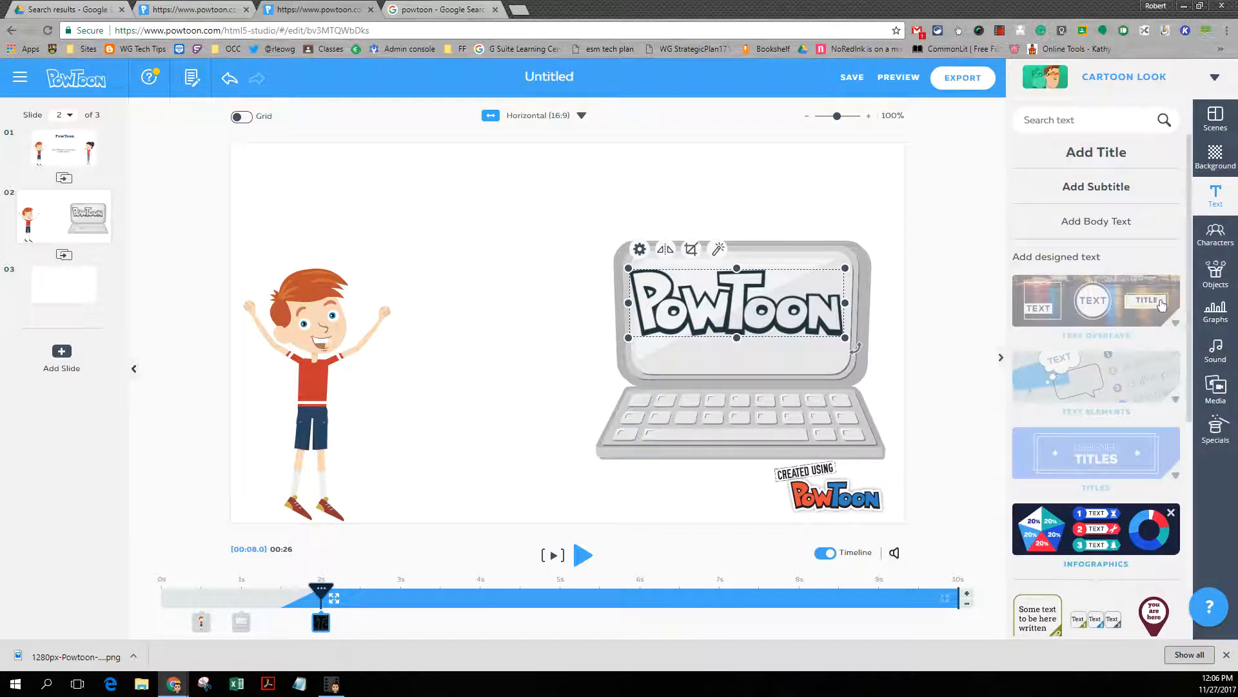
click(1105, 364)
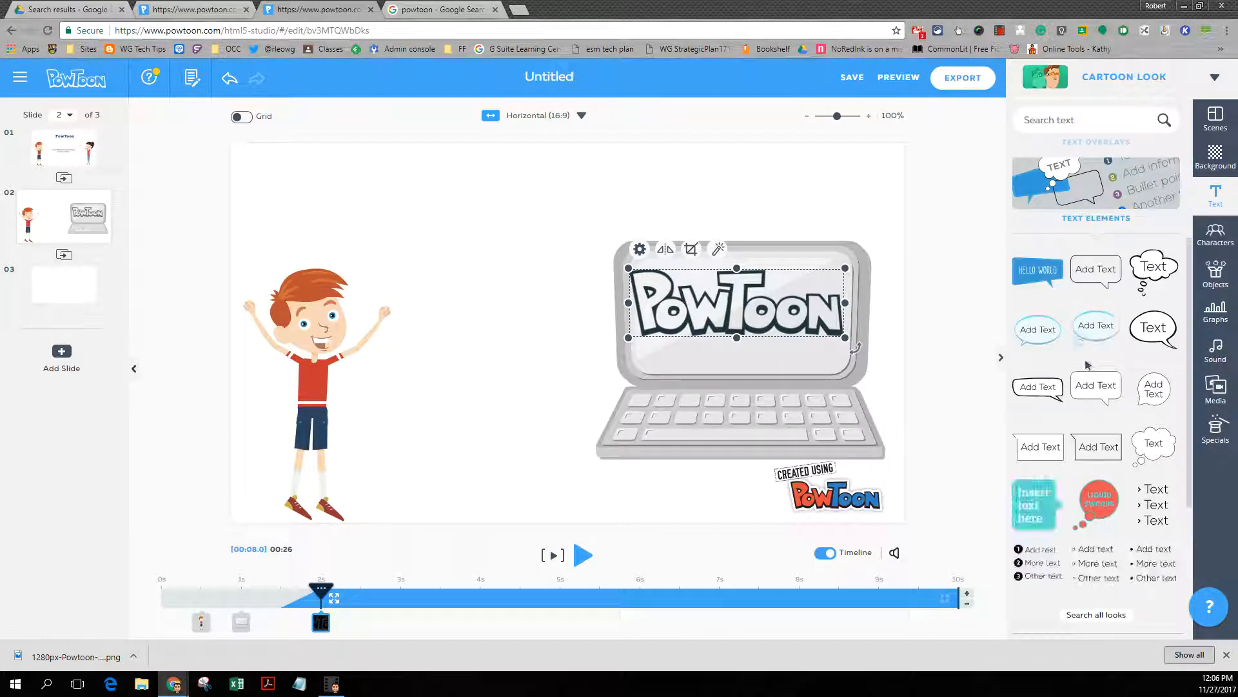
click(1149, 333)
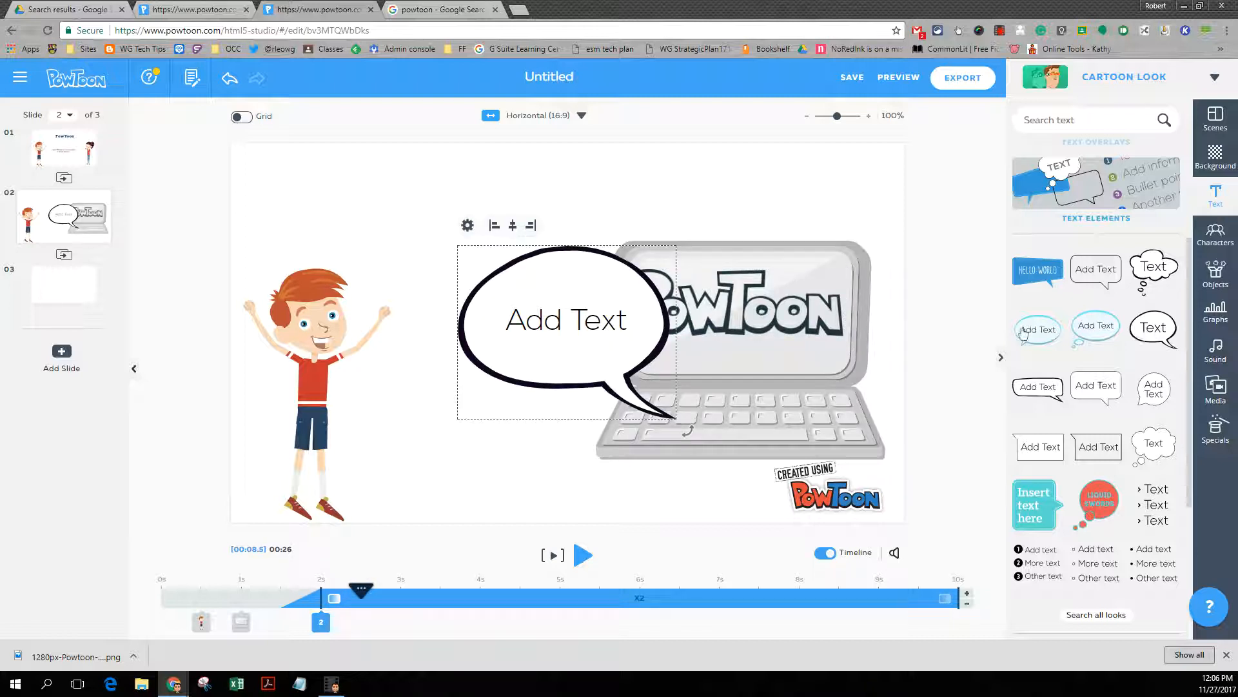
drag(561, 301, 491, 205)
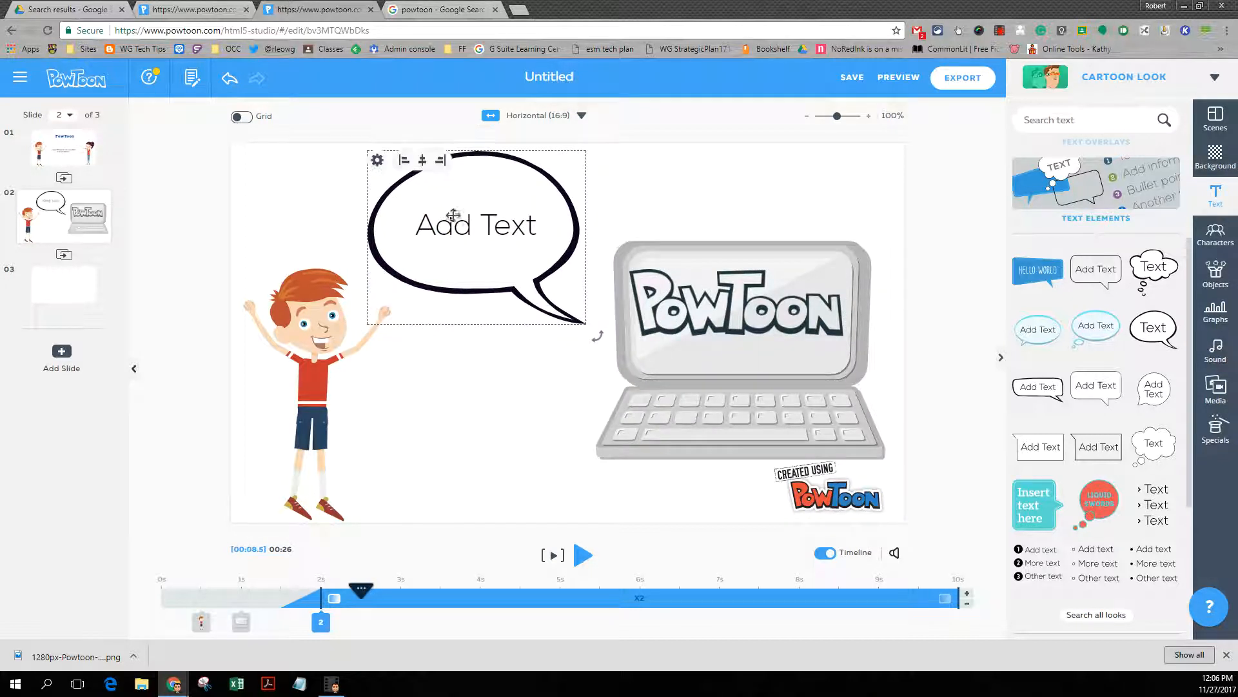
click(378, 161)
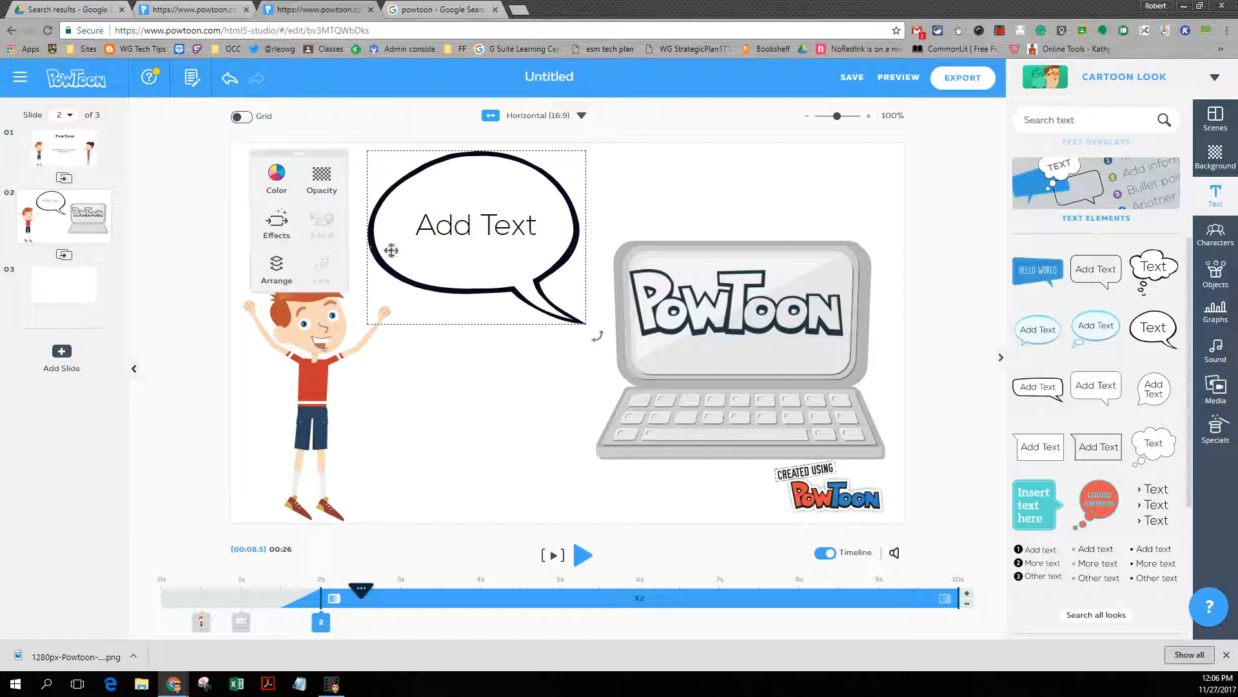
click(277, 277)
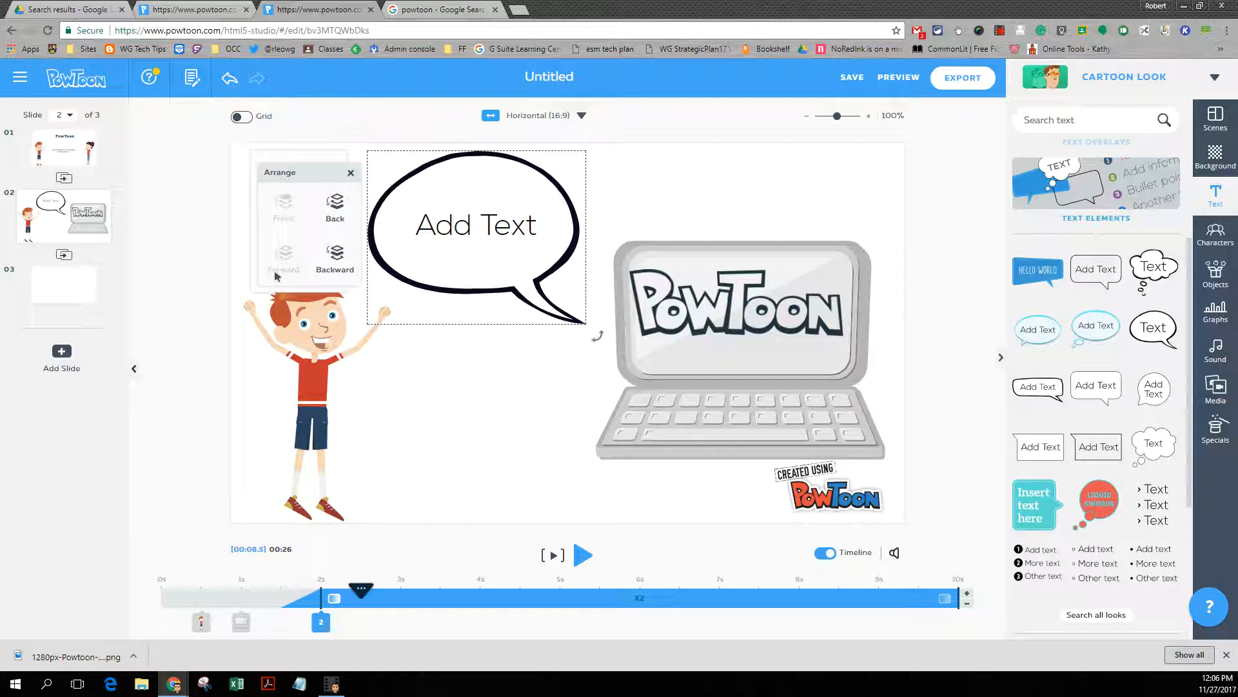
click(480, 360)
Flip the speech bubble so its tail points at the boy and replace its placeholder text with "It's as easy as 1 - 2 - 3"
click(489, 266)
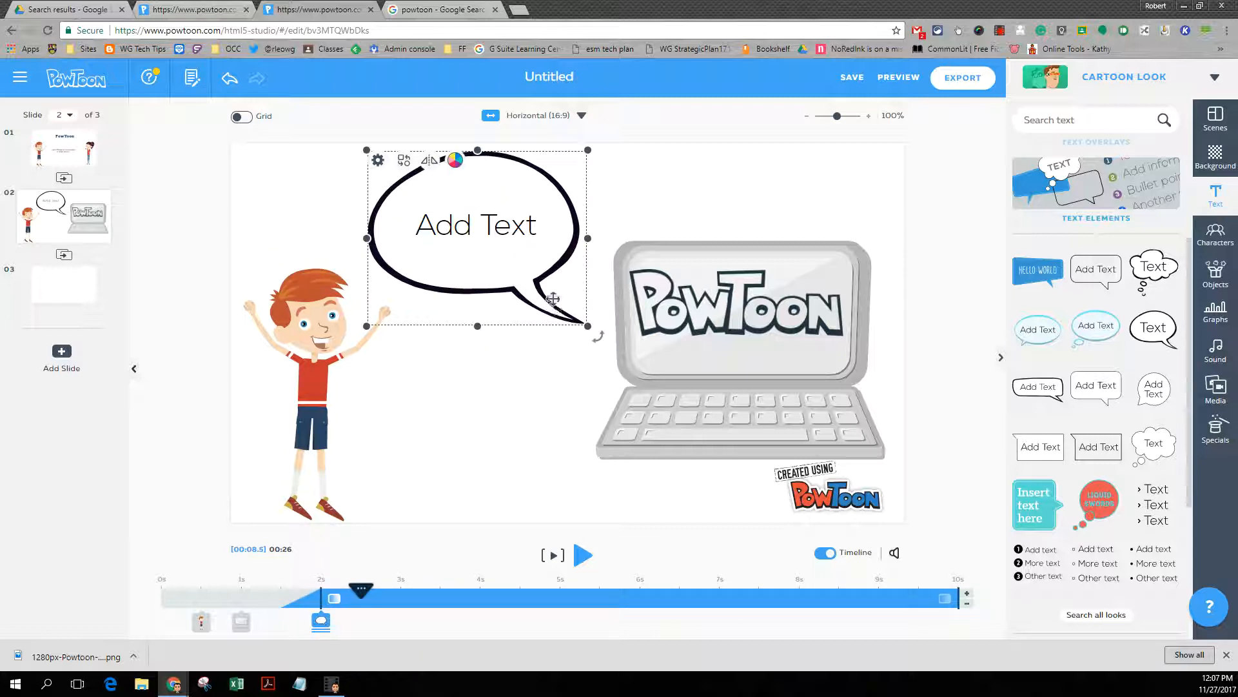
click(430, 165)
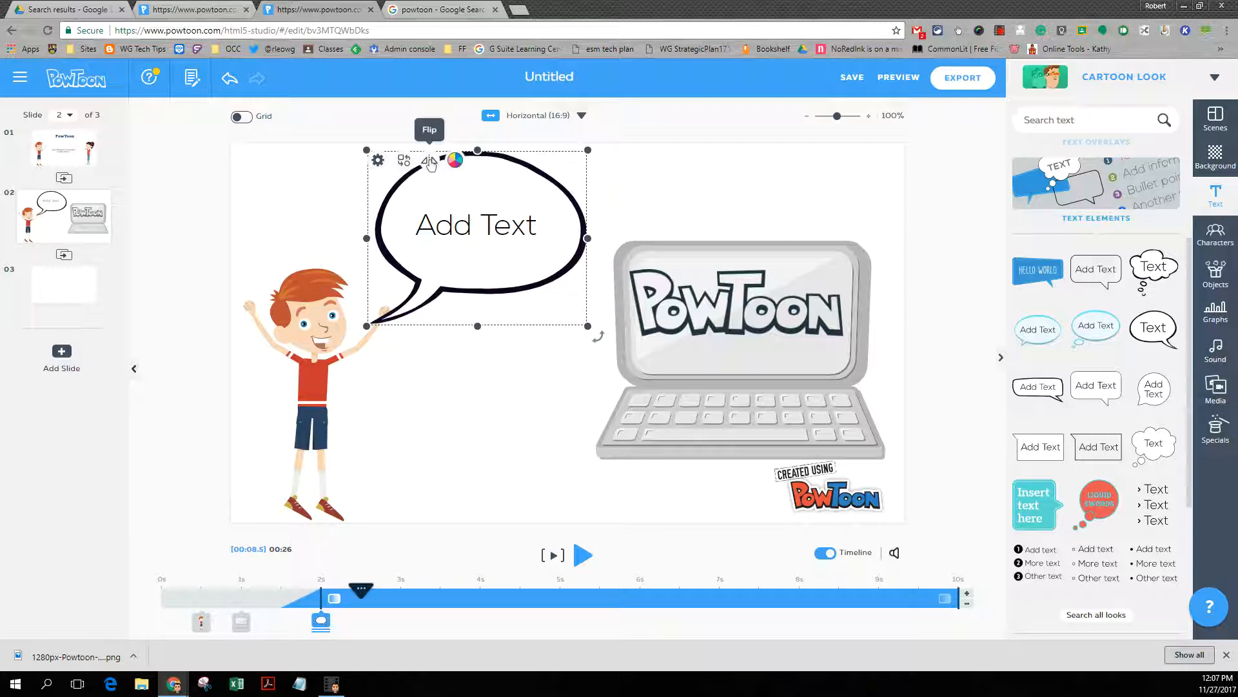
click(456, 226)
double_click(457, 226)
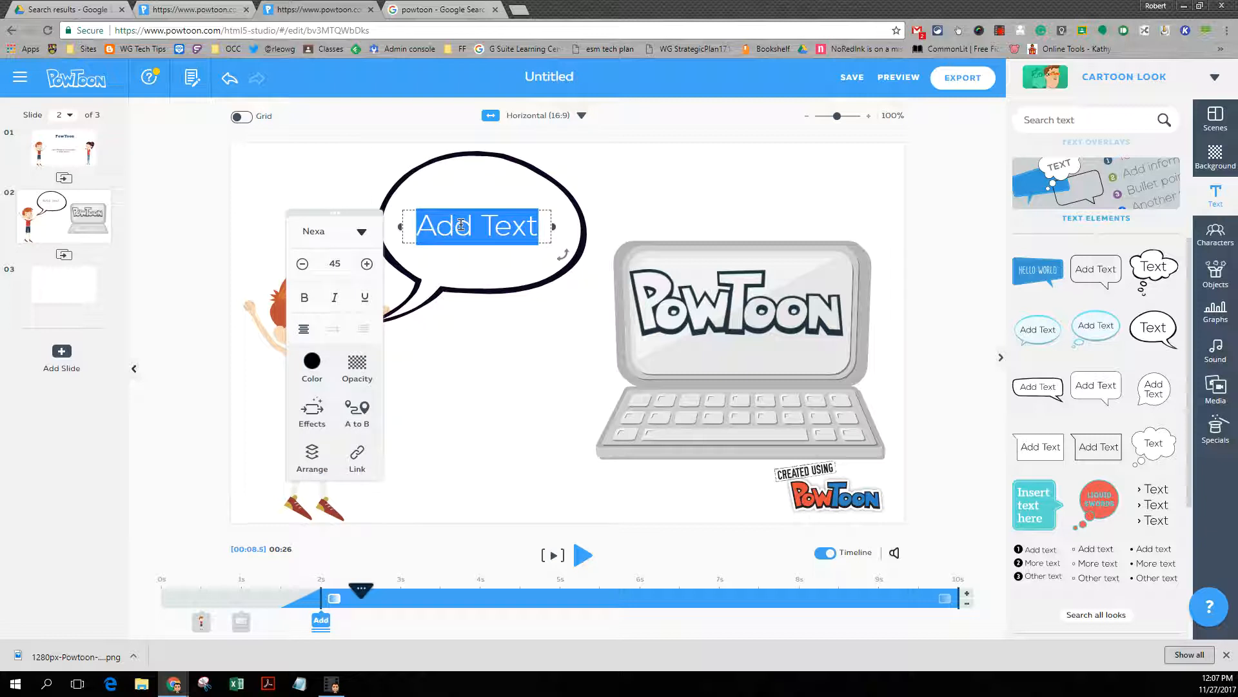
text(It's as easy as 1 -2)
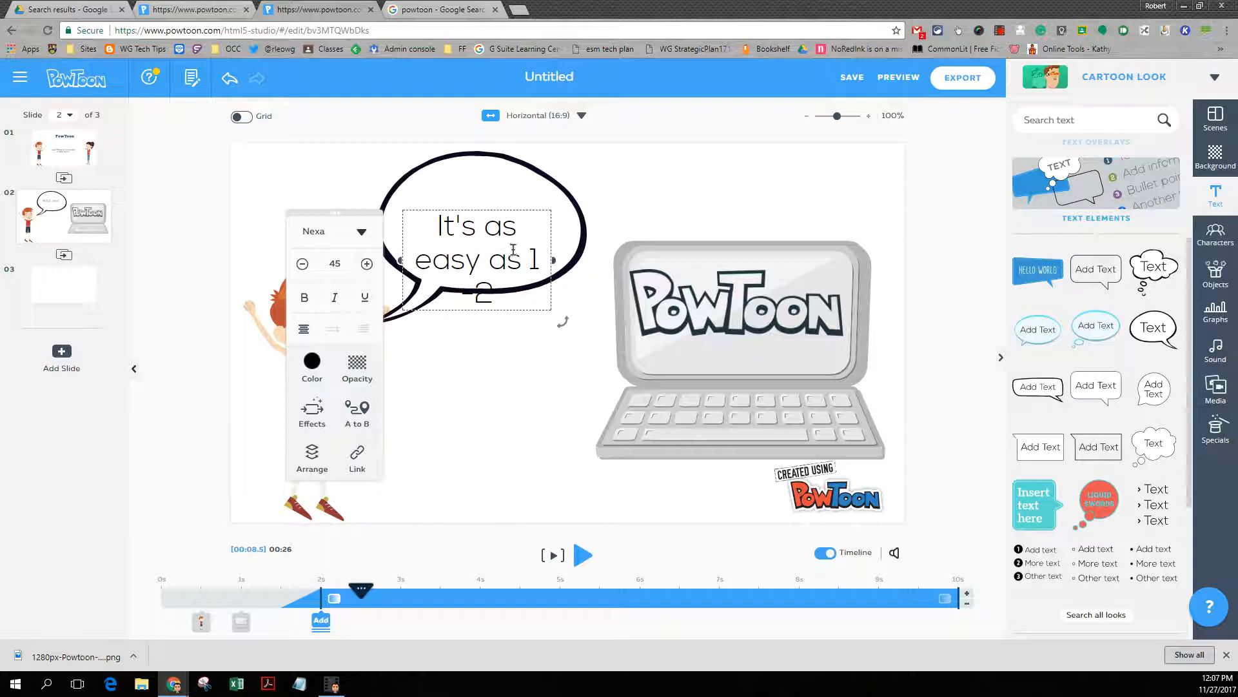
key(BackSpace)
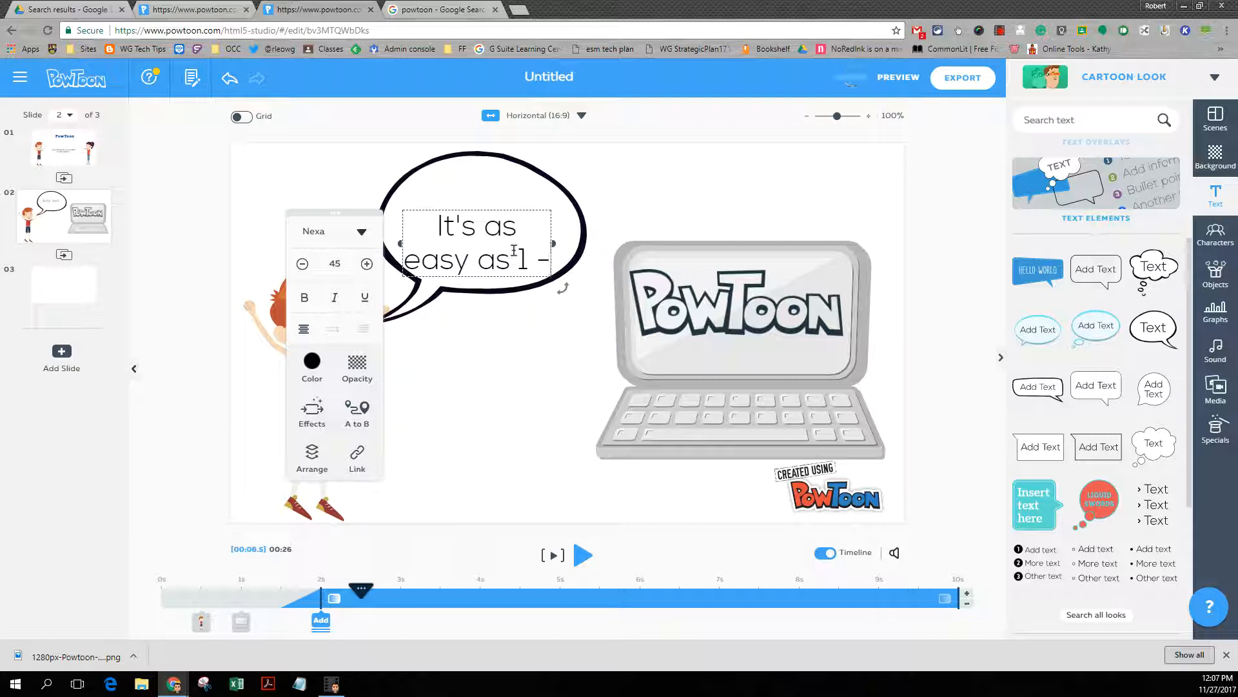
text(2 - 3)
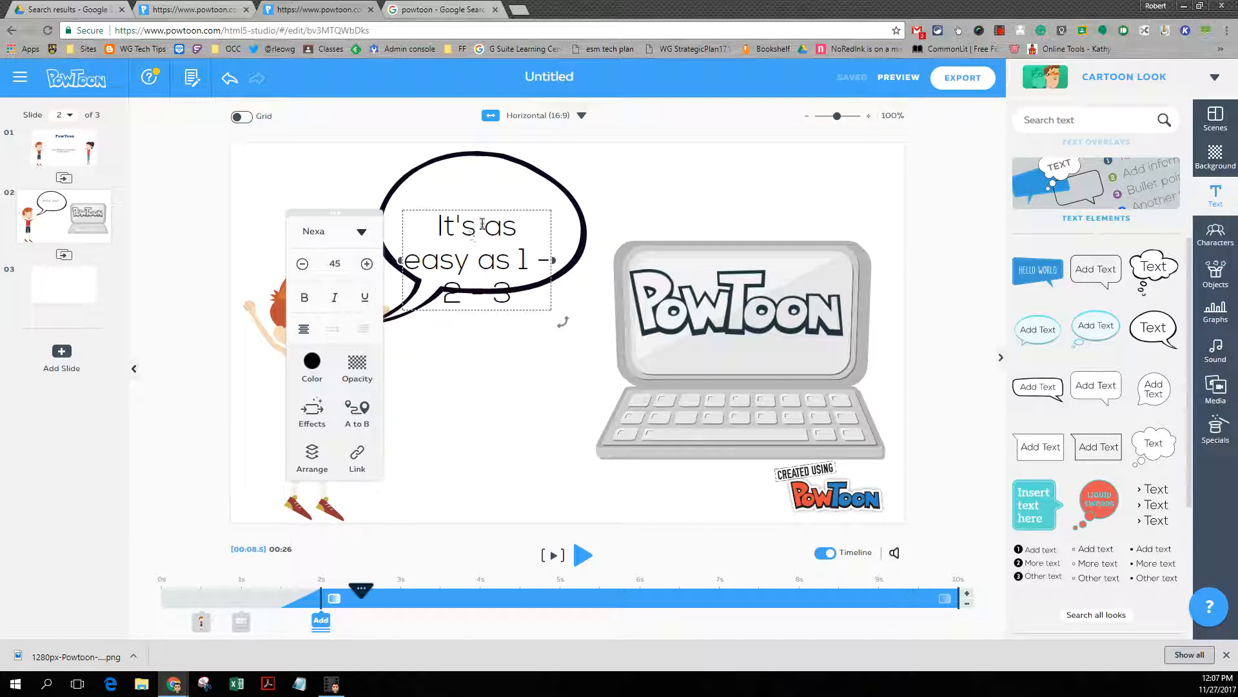
Move the bubble's text higher and put "1 - 2 - 3" on its own line
click(653, 195)
drag(511, 261, 511, 225)
click(509, 226)
double_click(507, 227)
click(507, 227)
key(Return)
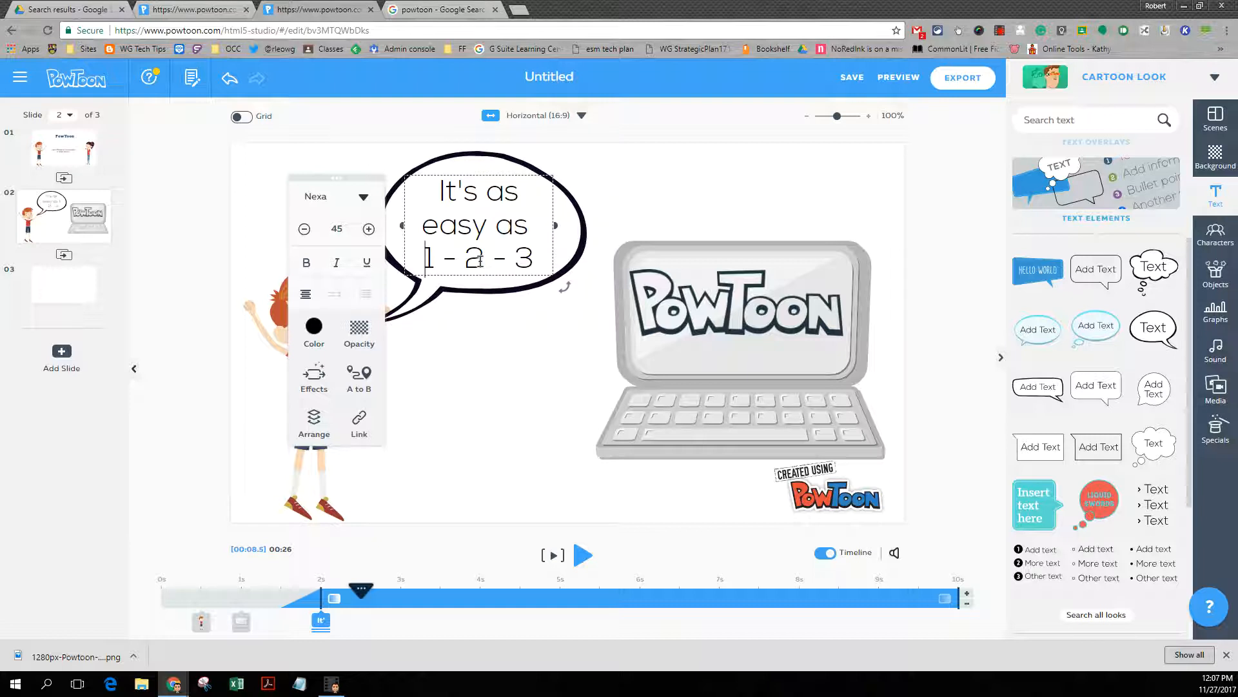
Remove "1 - 2 - 3" from the bubble's text and centre the remaining "It's as easy as" inside the bubble
drag(445, 259, 539, 253)
key(BackSpace)
key(BackSpace)
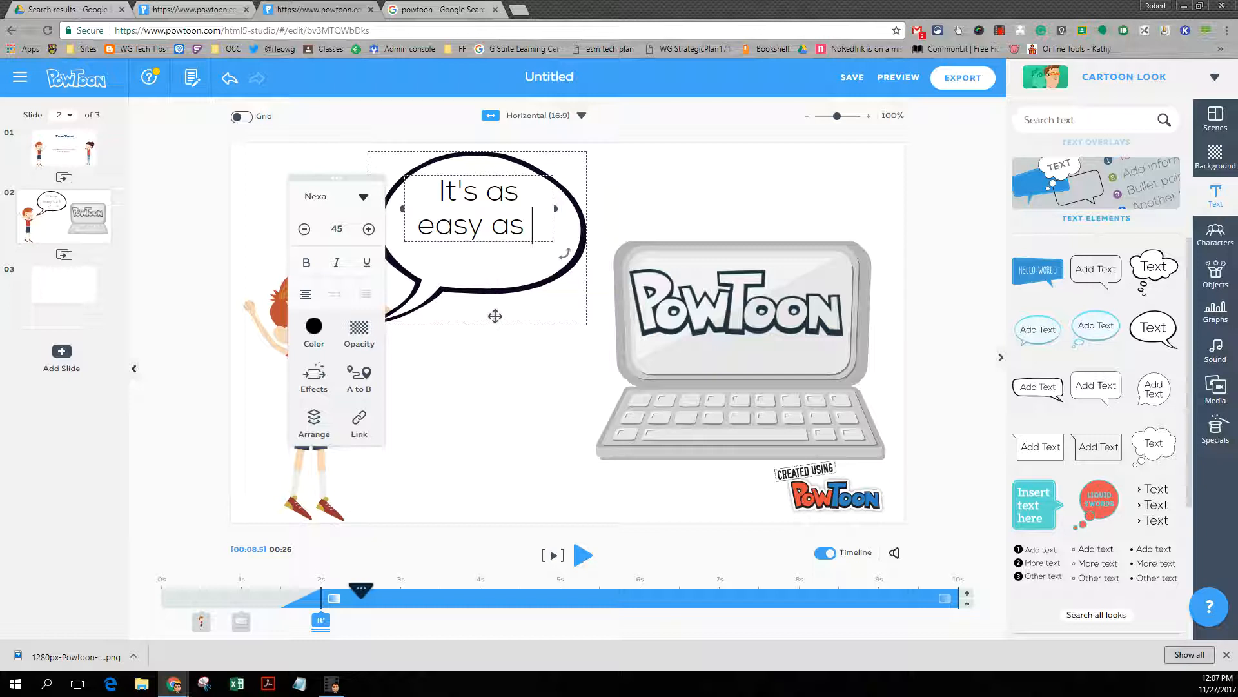
double_click(489, 238)
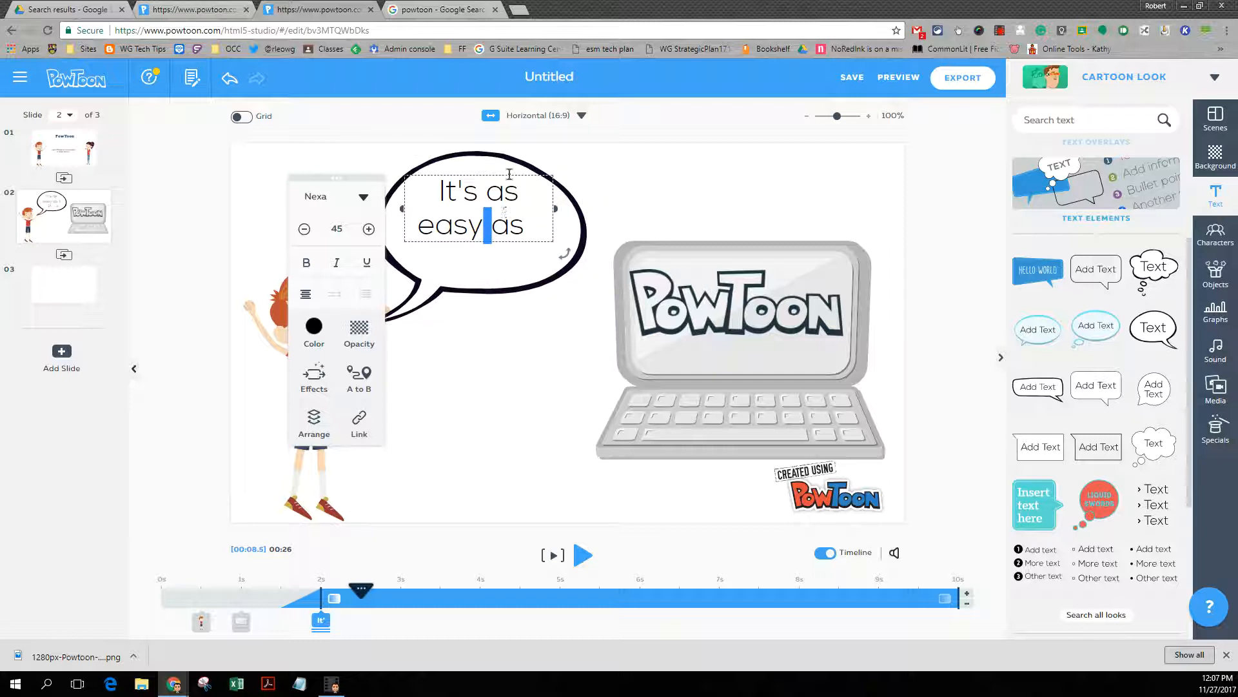
click(567, 208)
drag(508, 195, 509, 212)
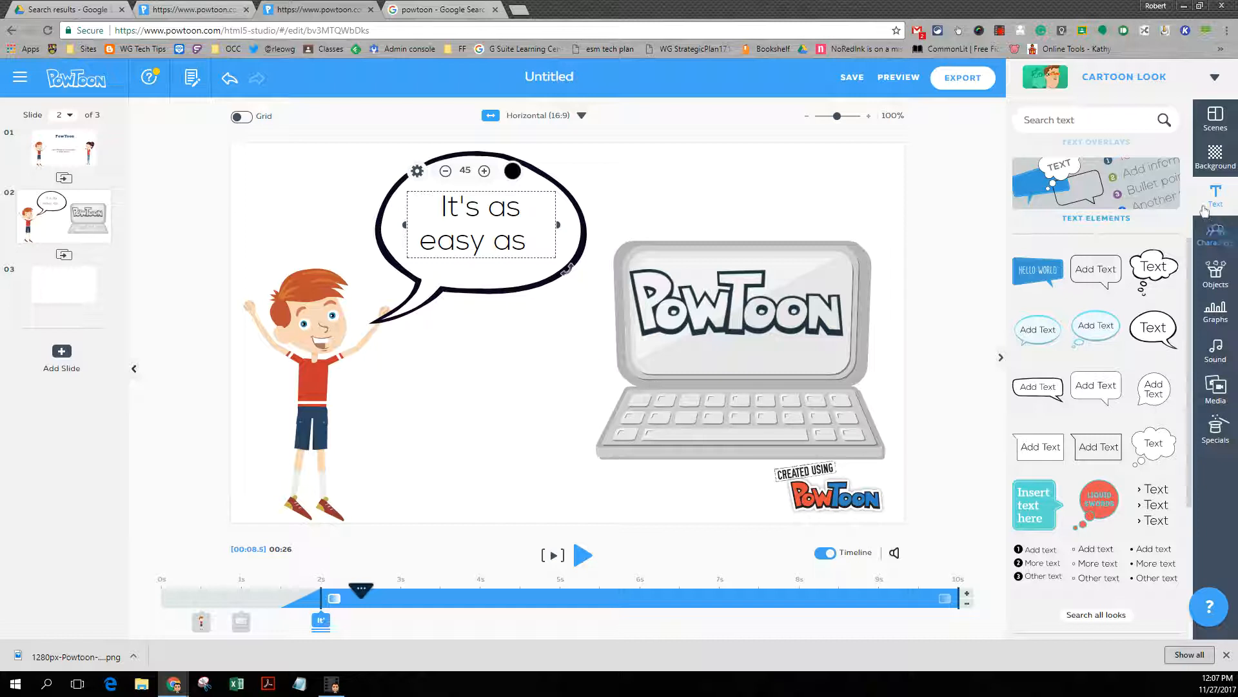
Add a title text reading "1" to slide 2
scroll(1164, 204, up, 3)
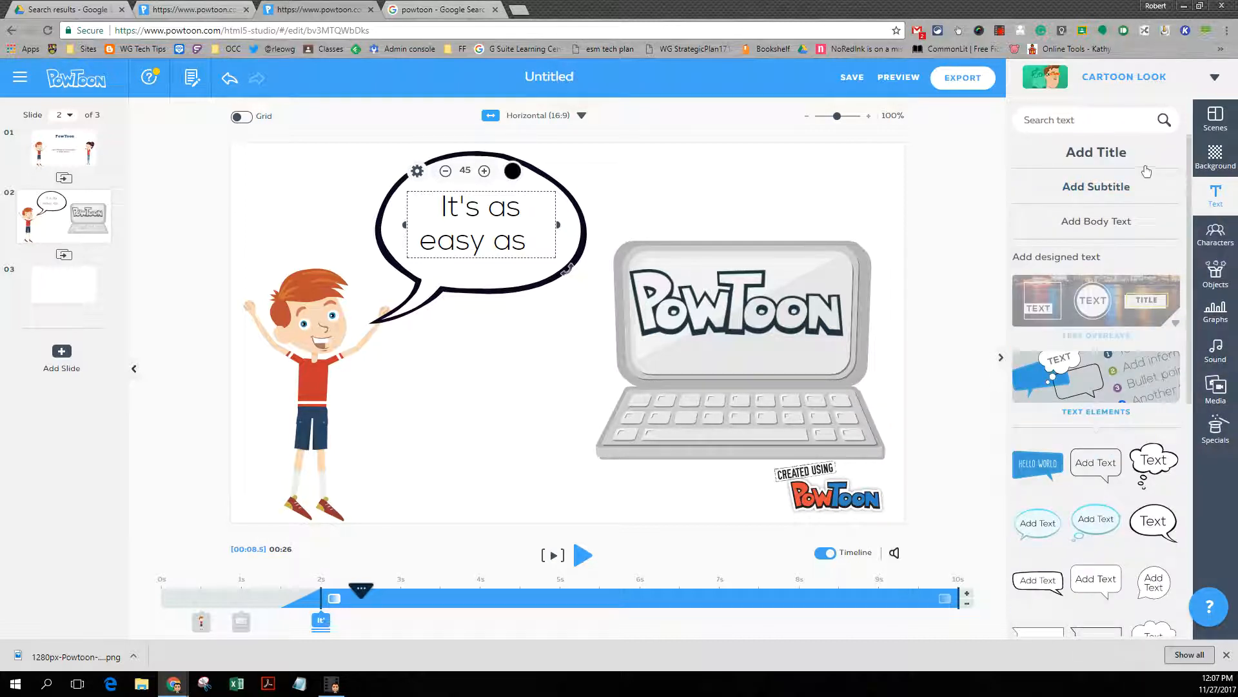
click(1090, 155)
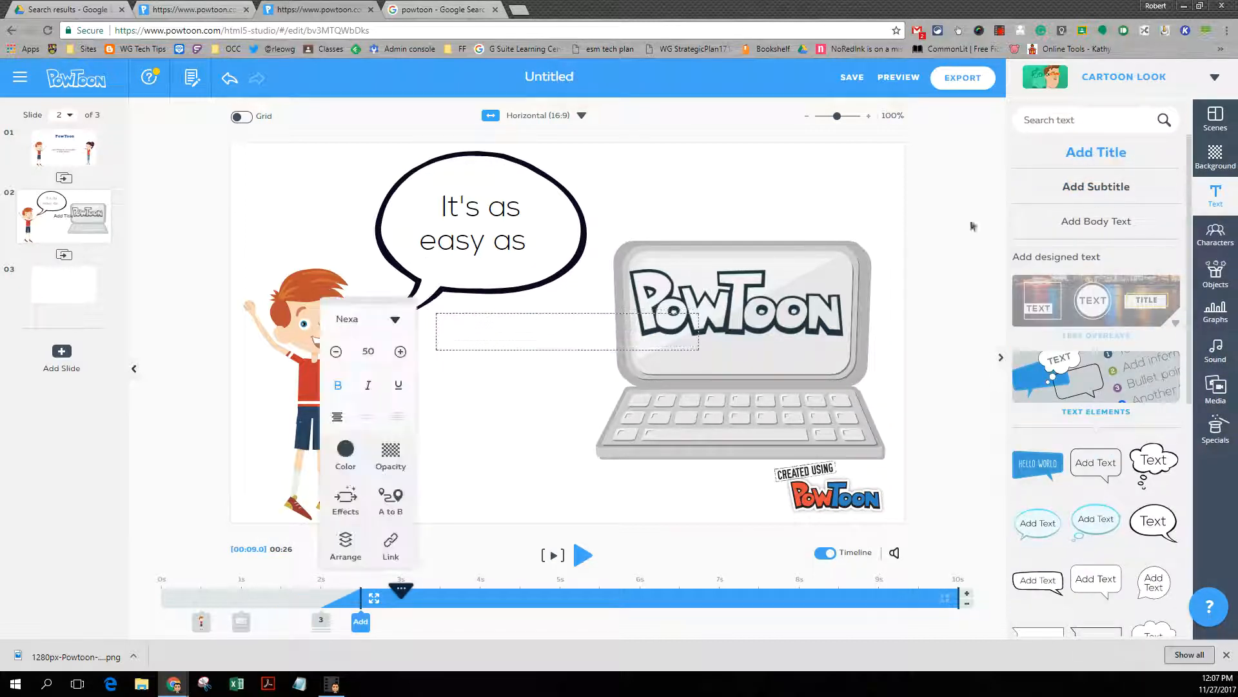
text(1)
click(502, 438)
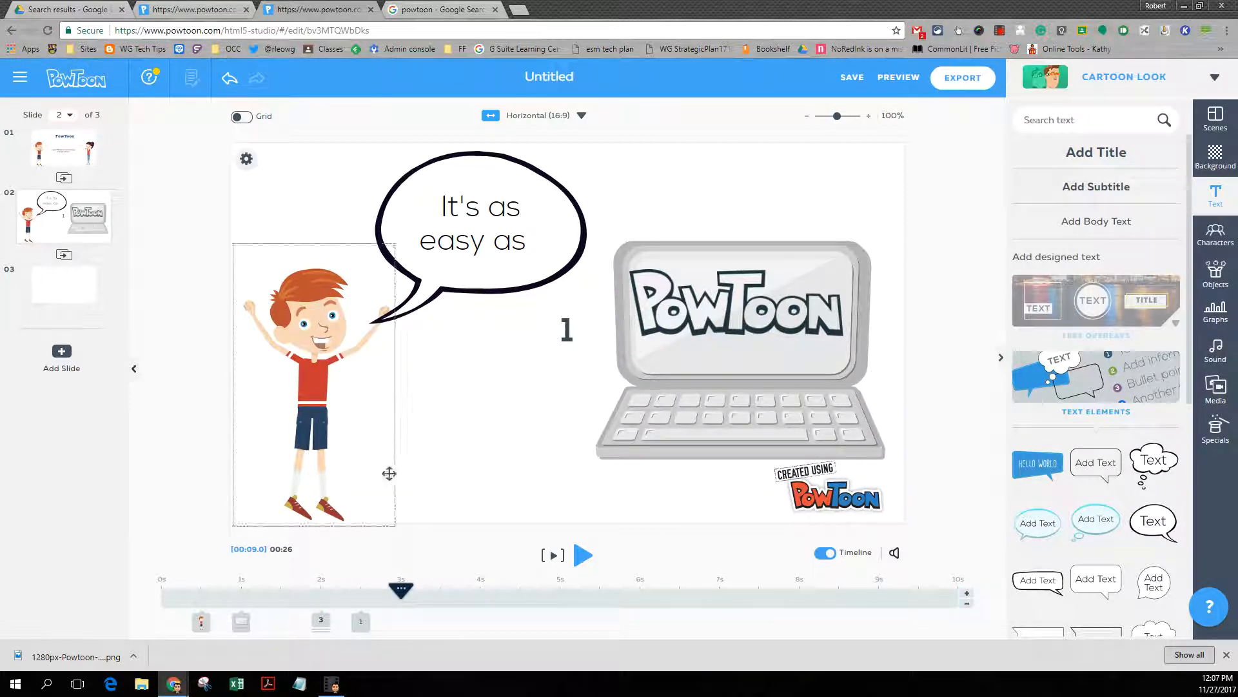
Add two more separate title texts to slide 2, reading "2" and "3"
click(1214, 197)
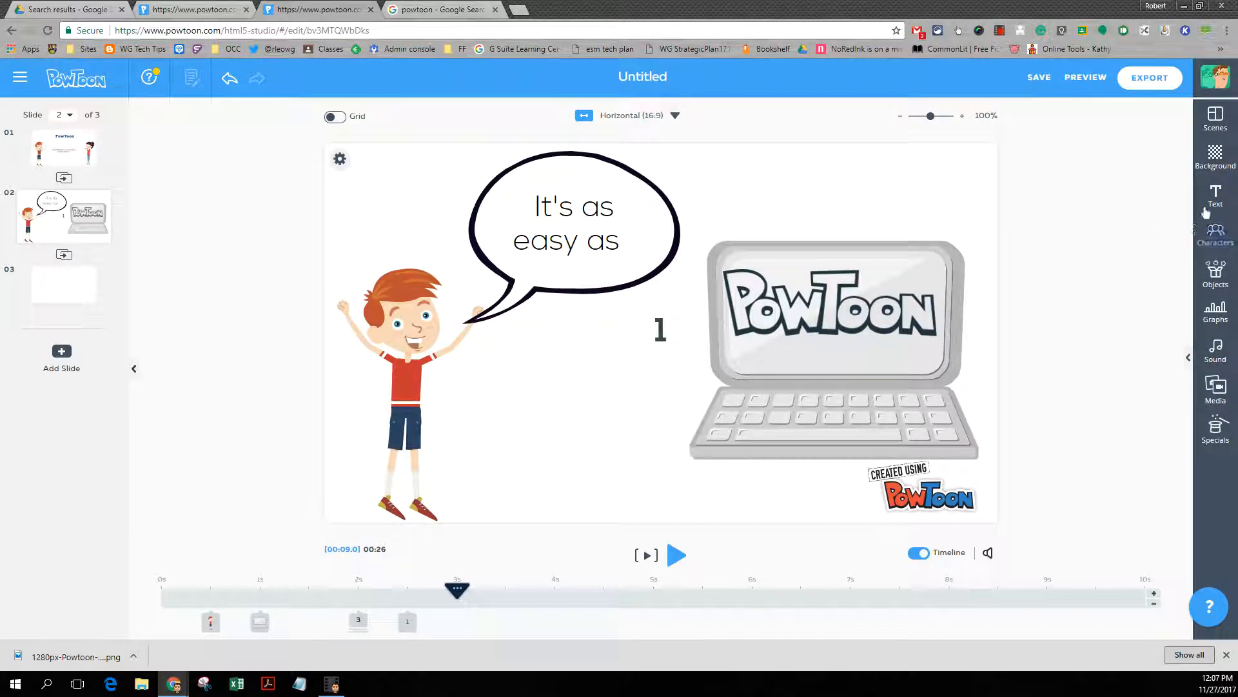
click(1215, 196)
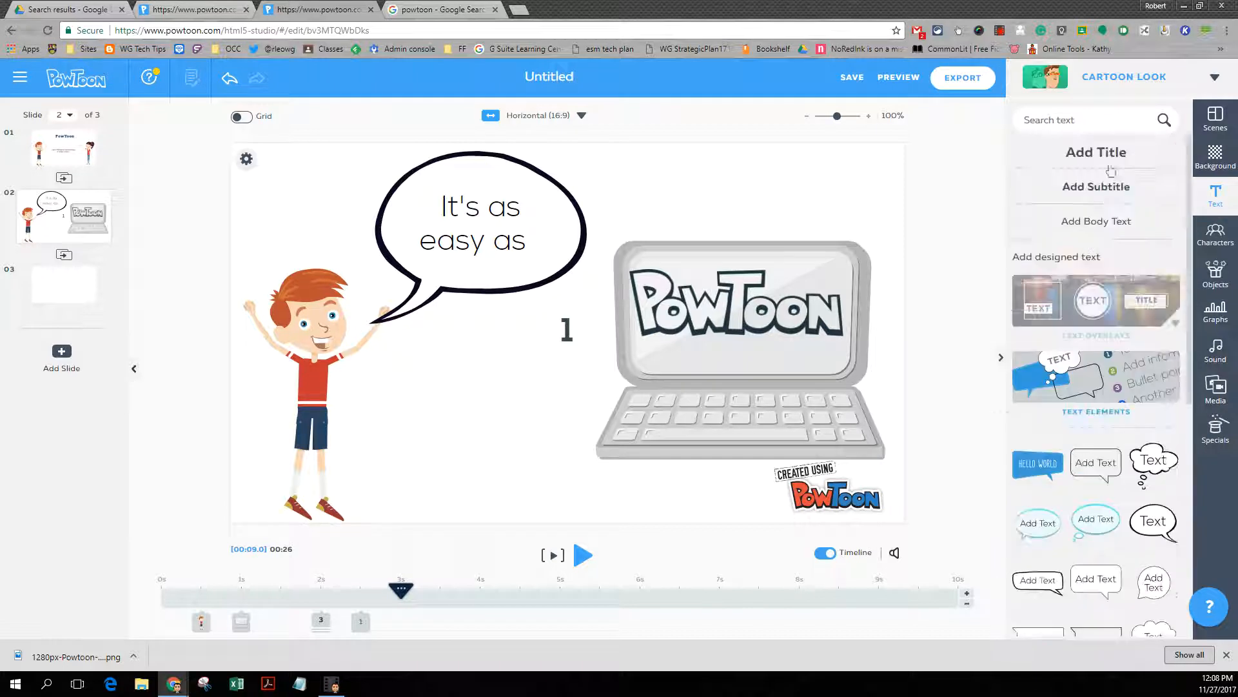
click(1097, 153)
text(2)
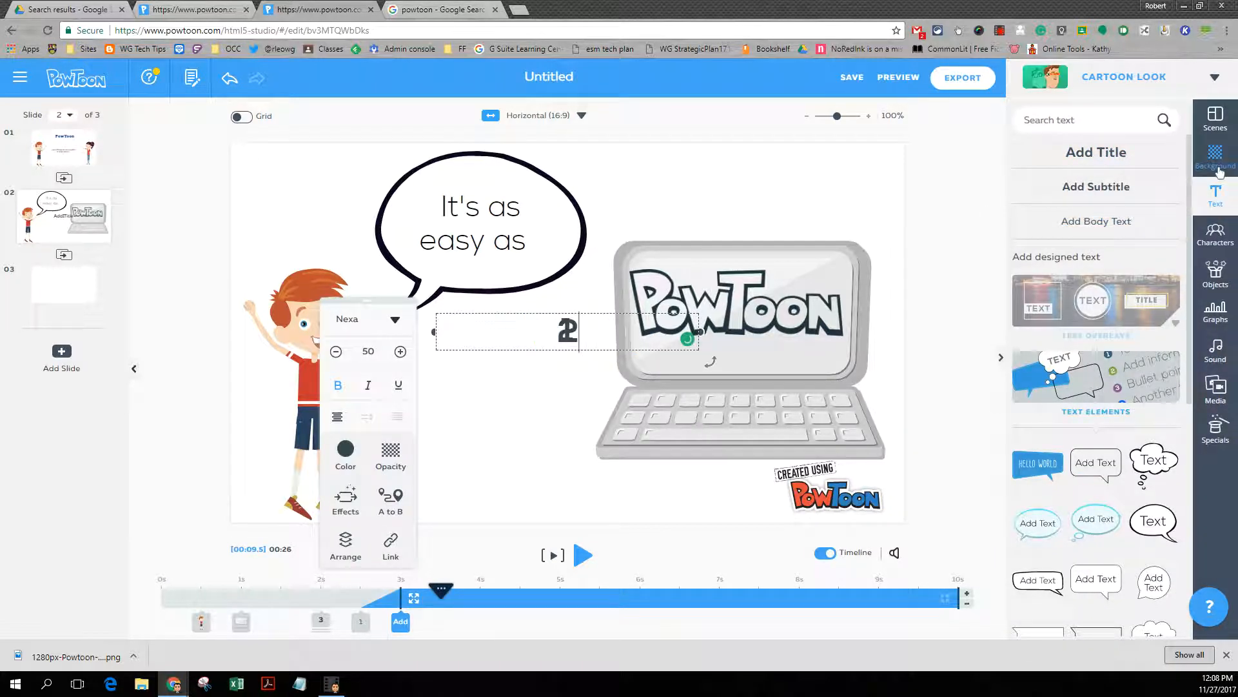
click(1099, 154)
text(3)
click(476, 506)
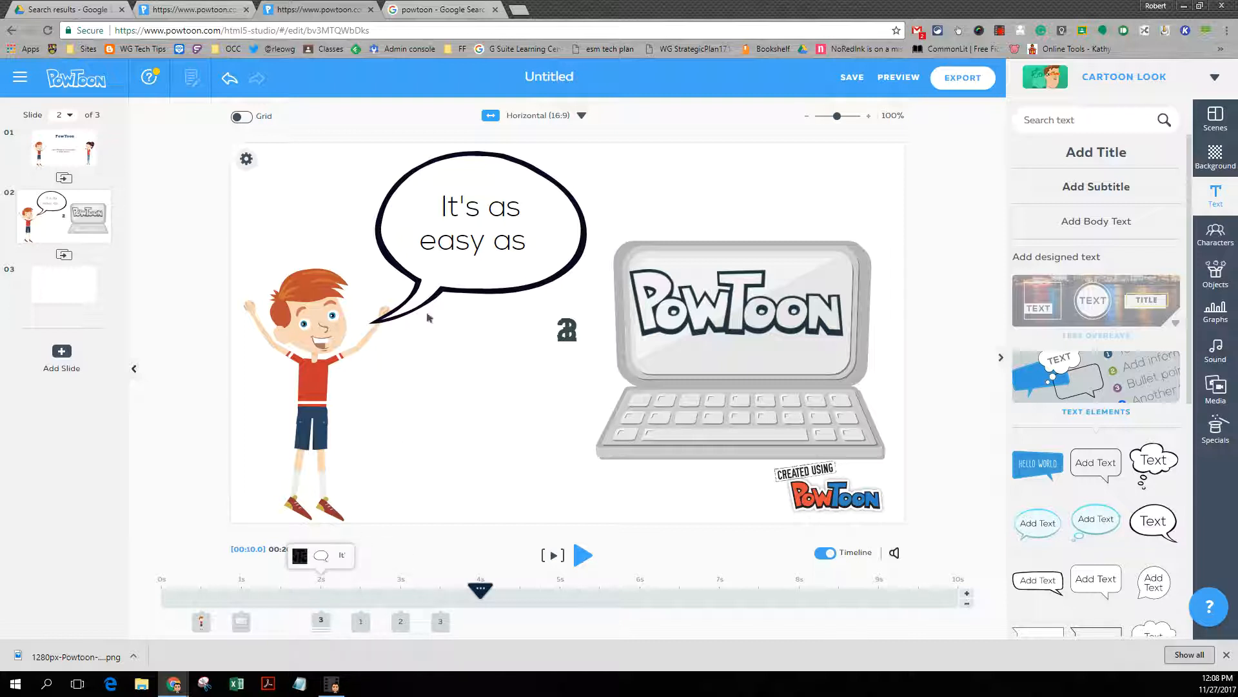
Make the "It's as easy as" text exit at 5 s and time the number 1 from 6 s to 7 s
click(321, 623)
click(342, 558)
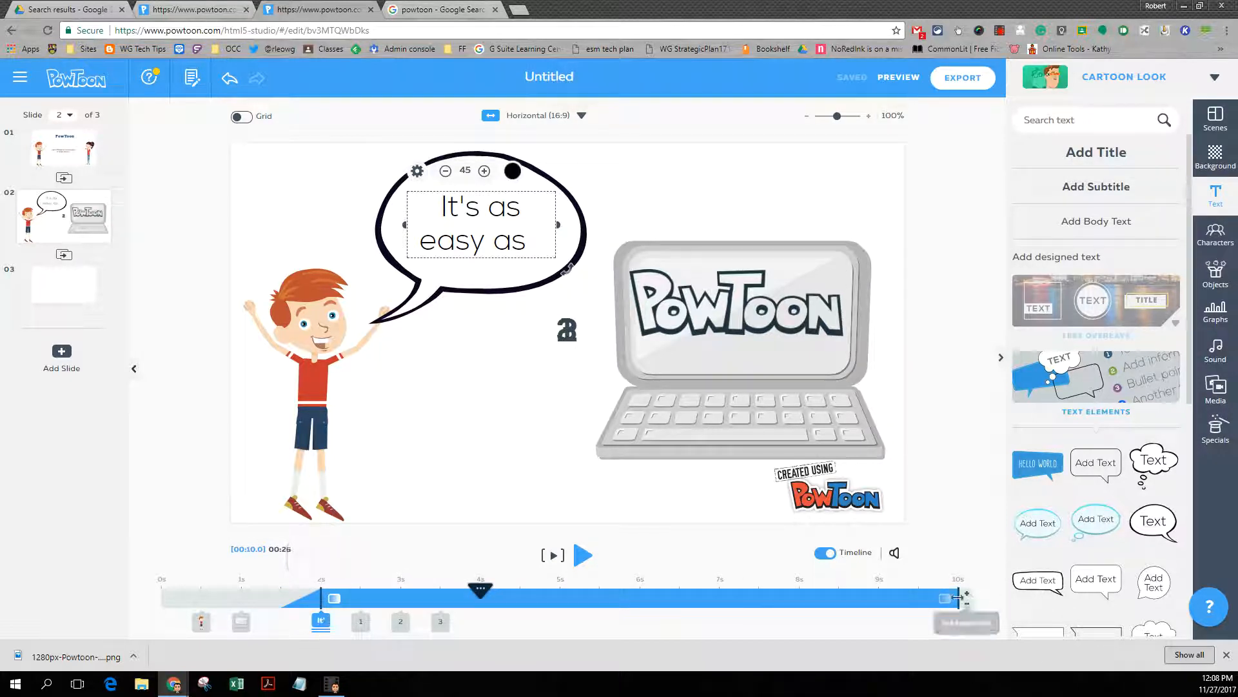
drag(961, 599, 576, 610)
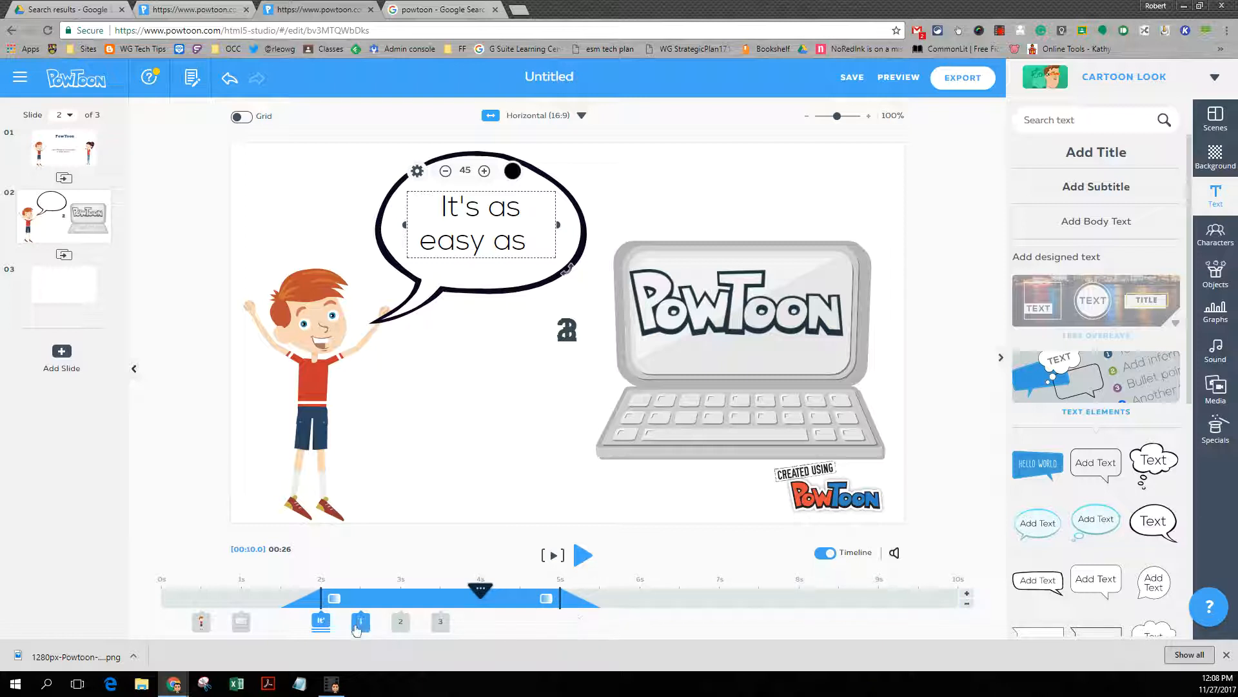
drag(361, 621, 639, 637)
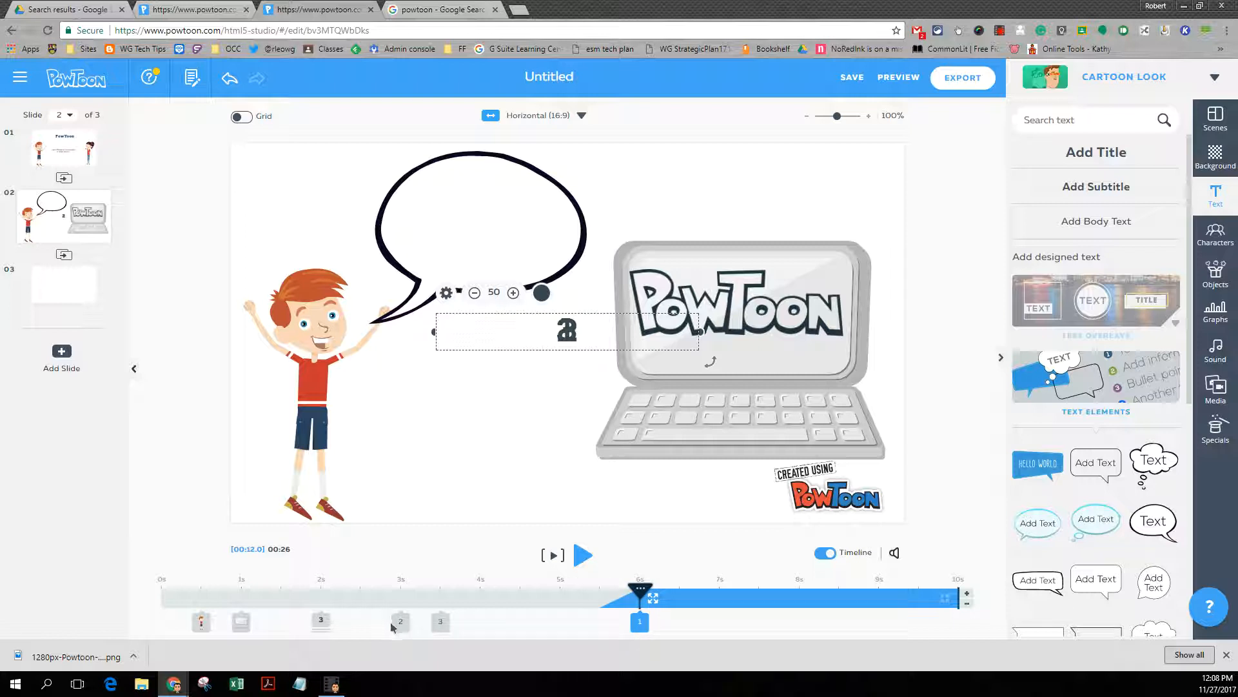
drag(940, 607, 719, 607)
Lengthen slide 2 to 12 seconds, timing the number 2 from 8 s to 9 s and the number 3 from 10 s to 11 s
drag(401, 621, 800, 621)
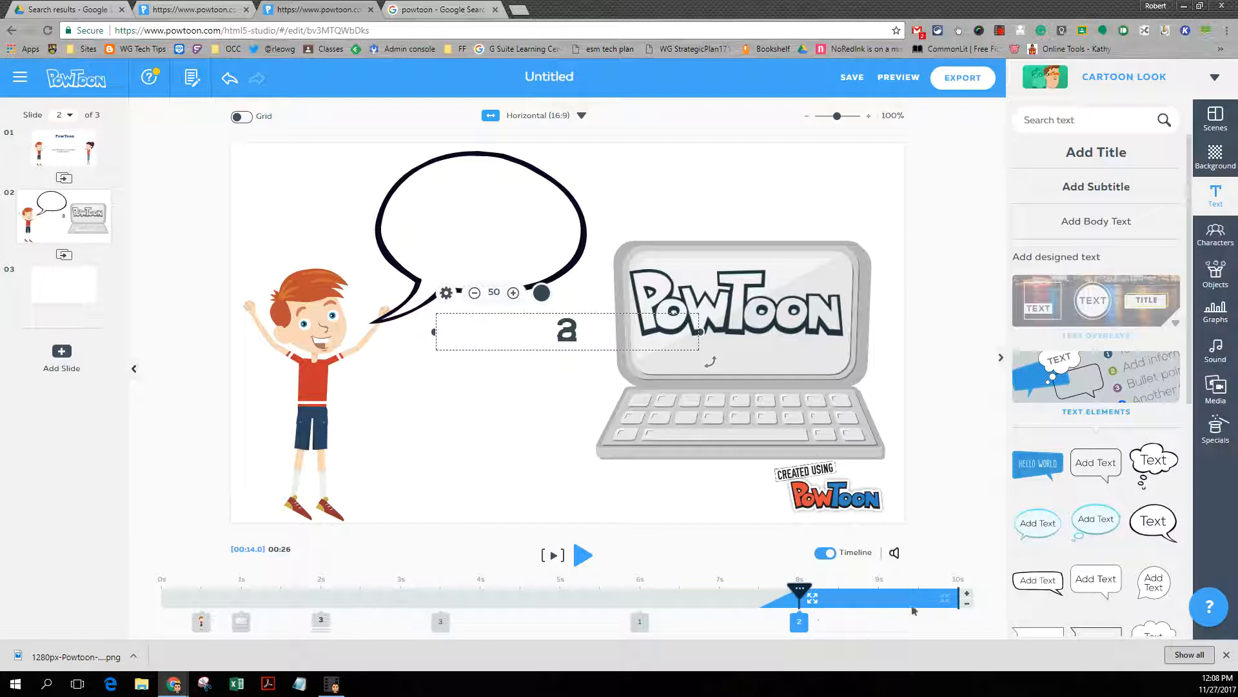
click(967, 596)
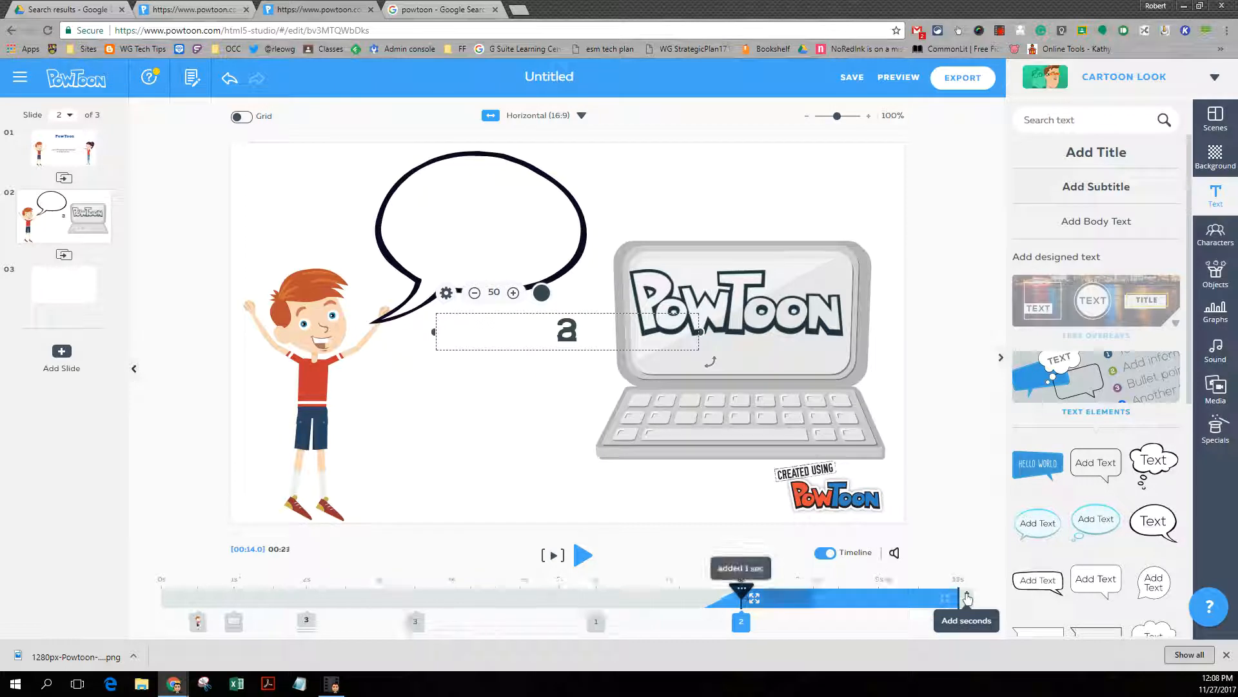
drag(920, 606, 761, 616)
drag(394, 621, 846, 621)
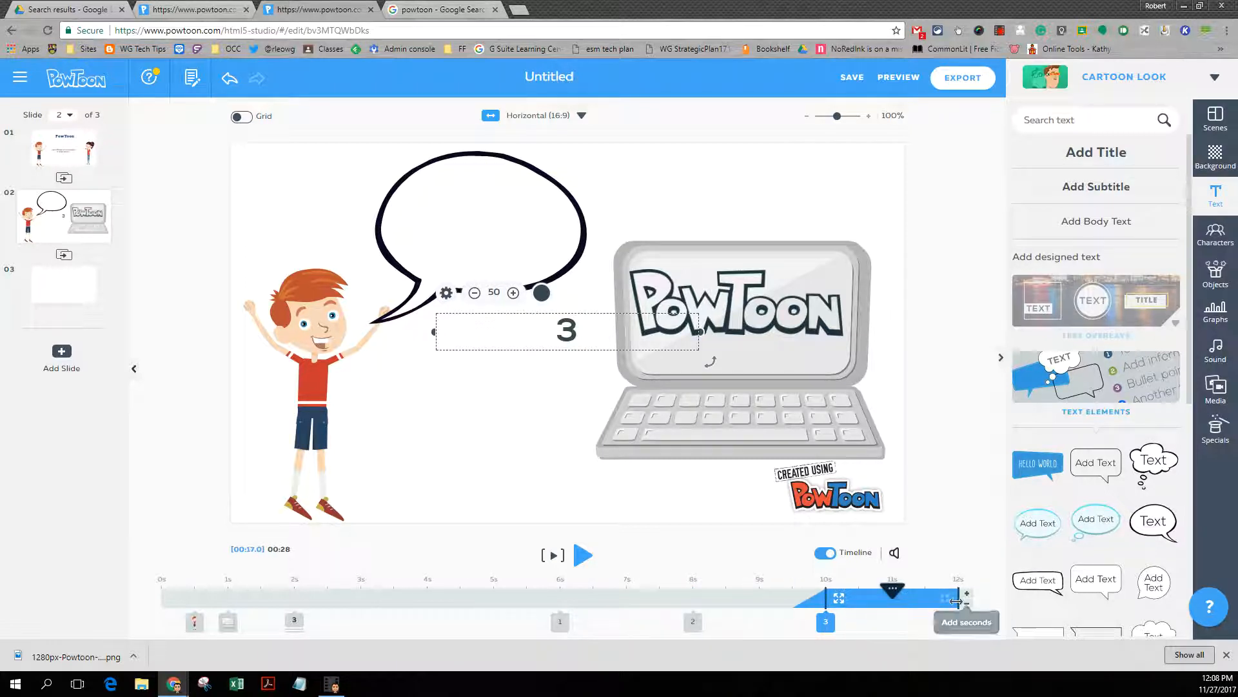
drag(938, 613, 910, 613)
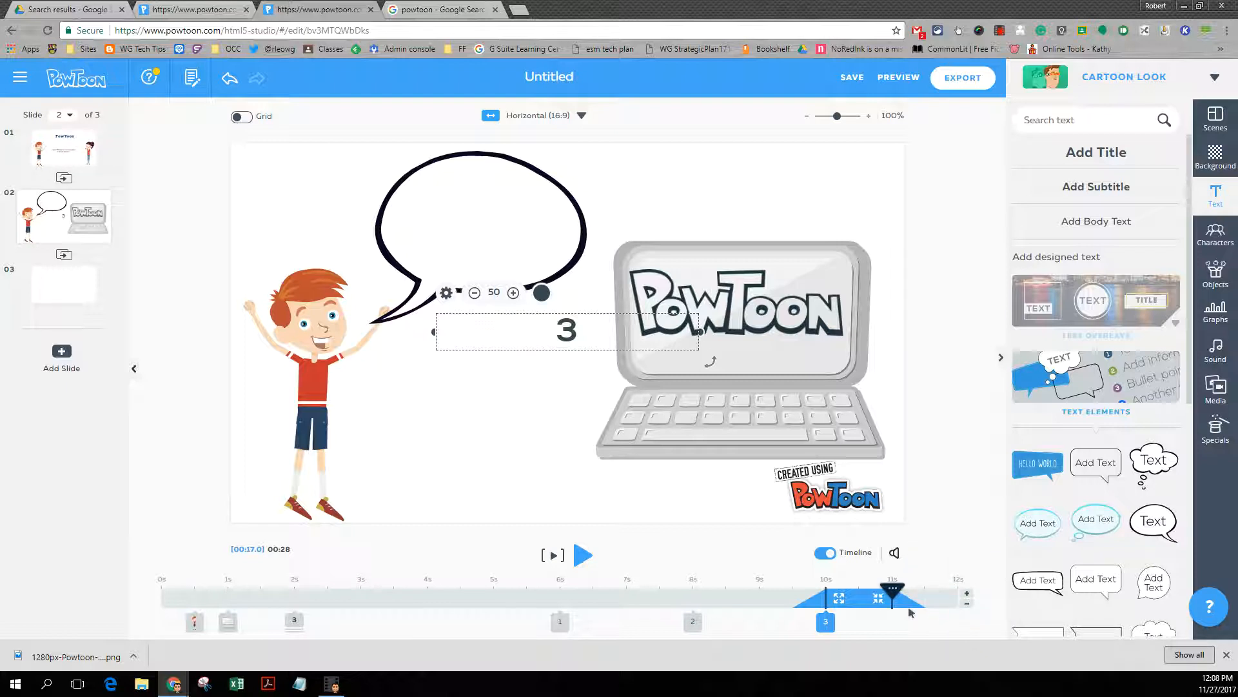
click(528, 490)
Move the numbers 1, 2 and 3 into the centre of the speech bubble
click(560, 621)
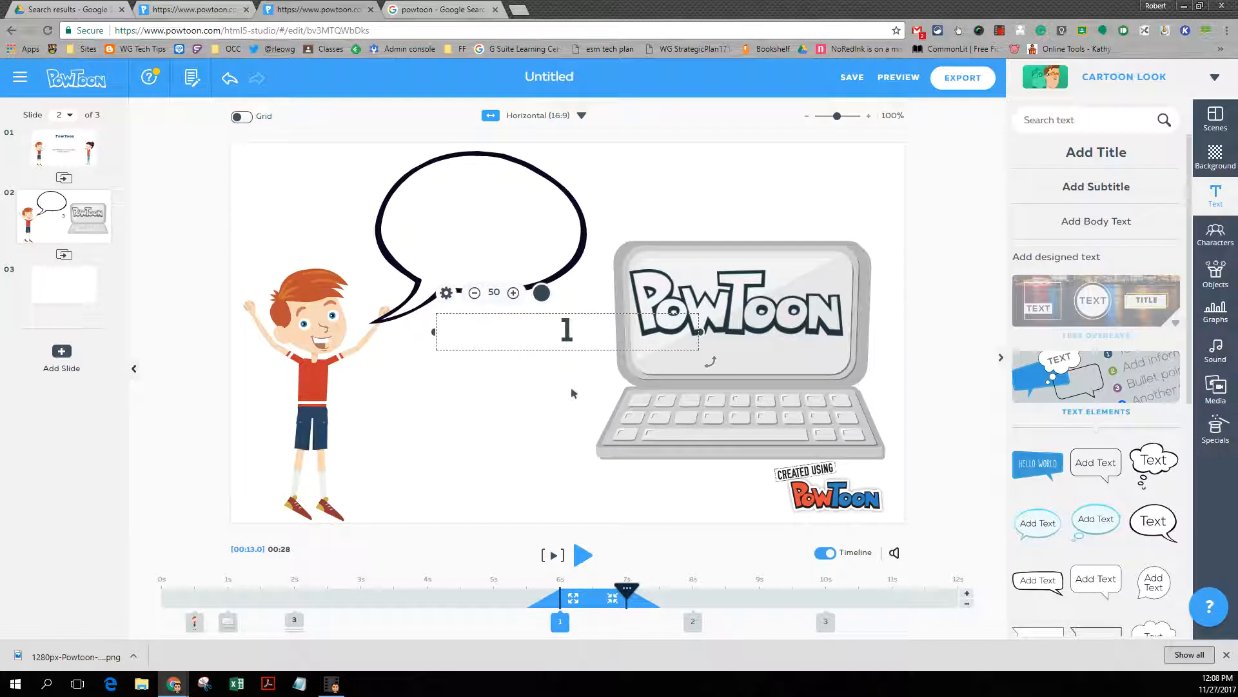
drag(566, 332, 478, 227)
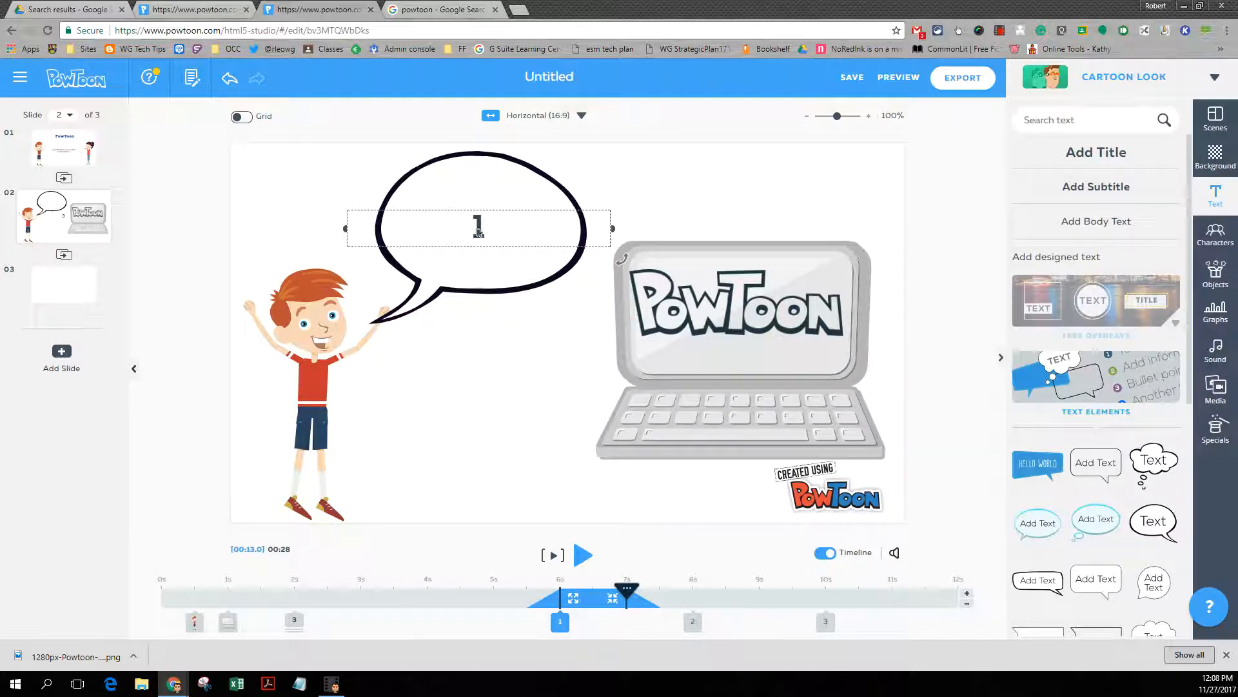
click(692, 621)
drag(570, 333, 483, 229)
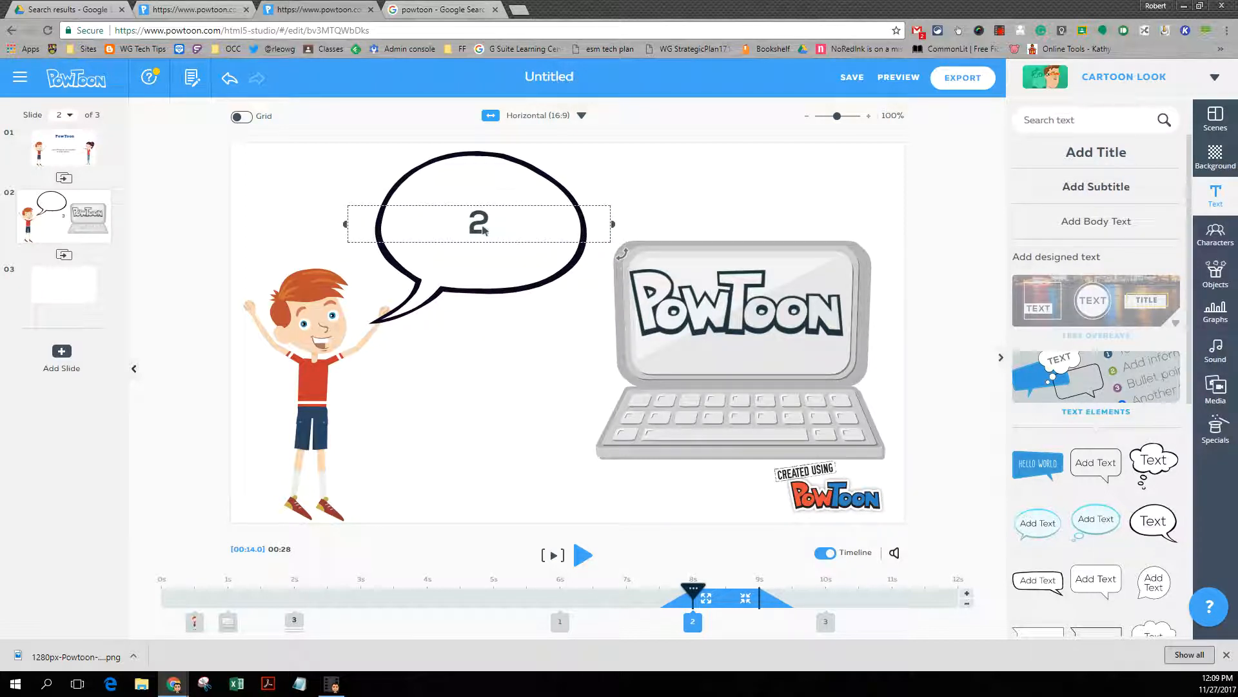
click(826, 622)
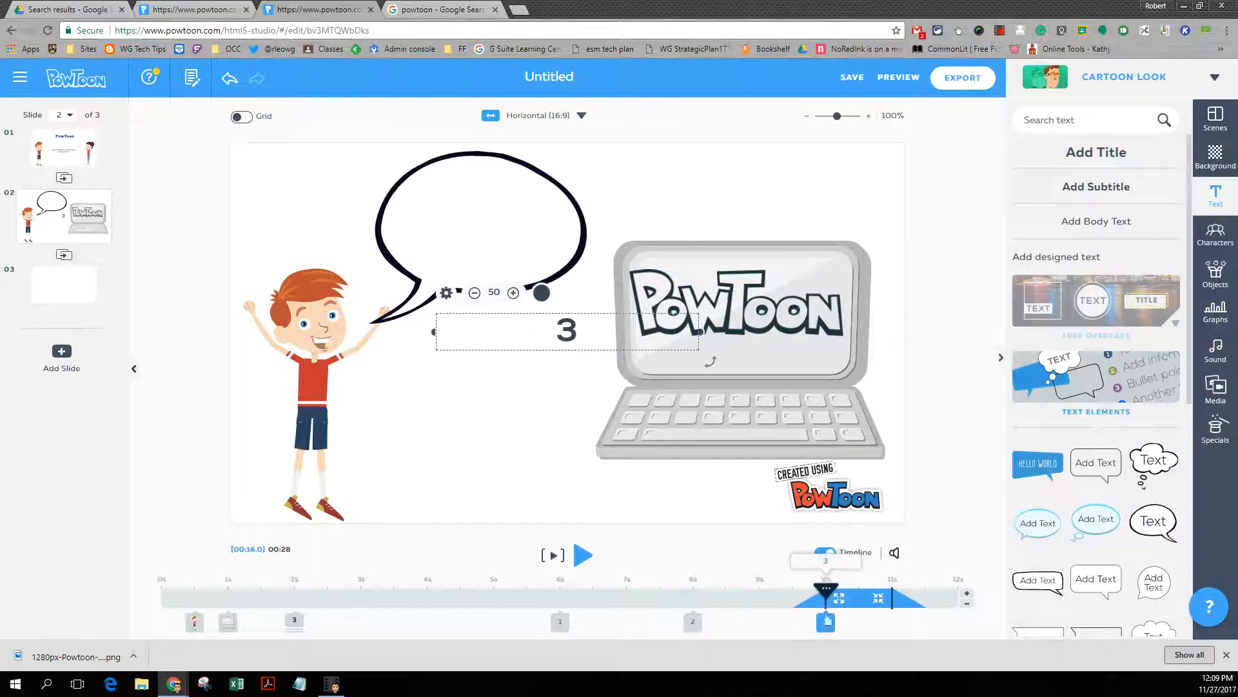
drag(568, 329, 478, 230)
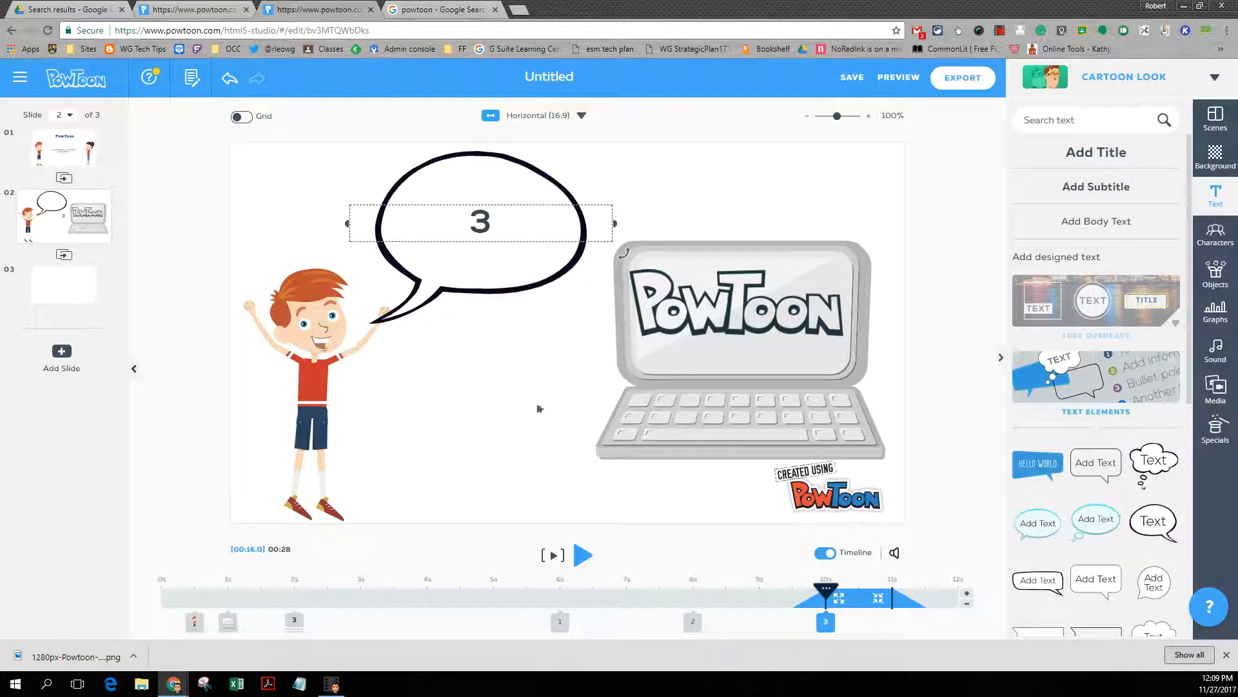
Set the laptop's enter effect to Down
drag(829, 590, 142, 634)
click(194, 621)
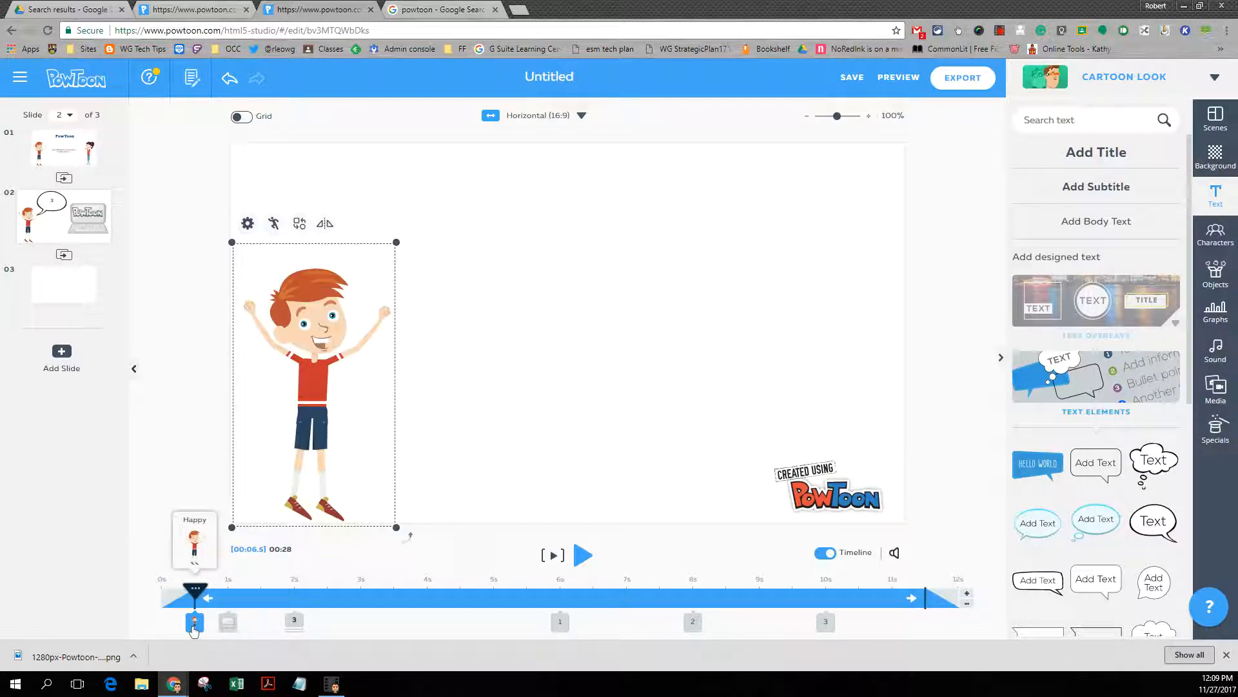
click(227, 623)
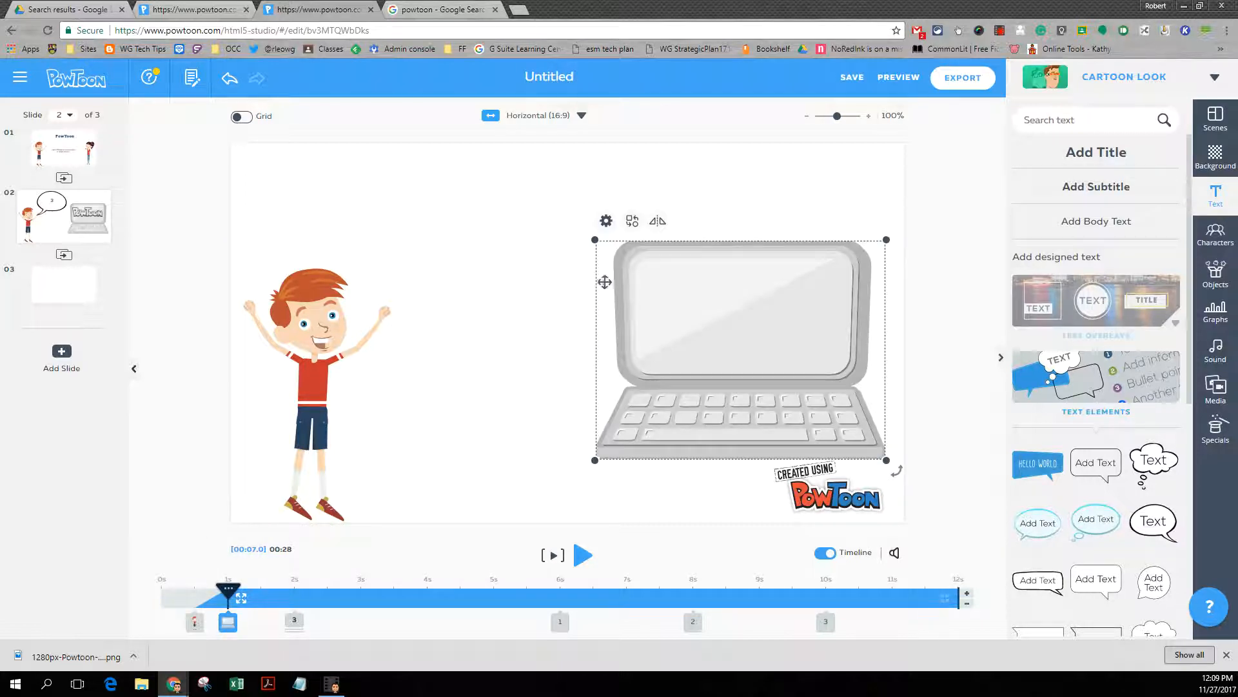
click(606, 221)
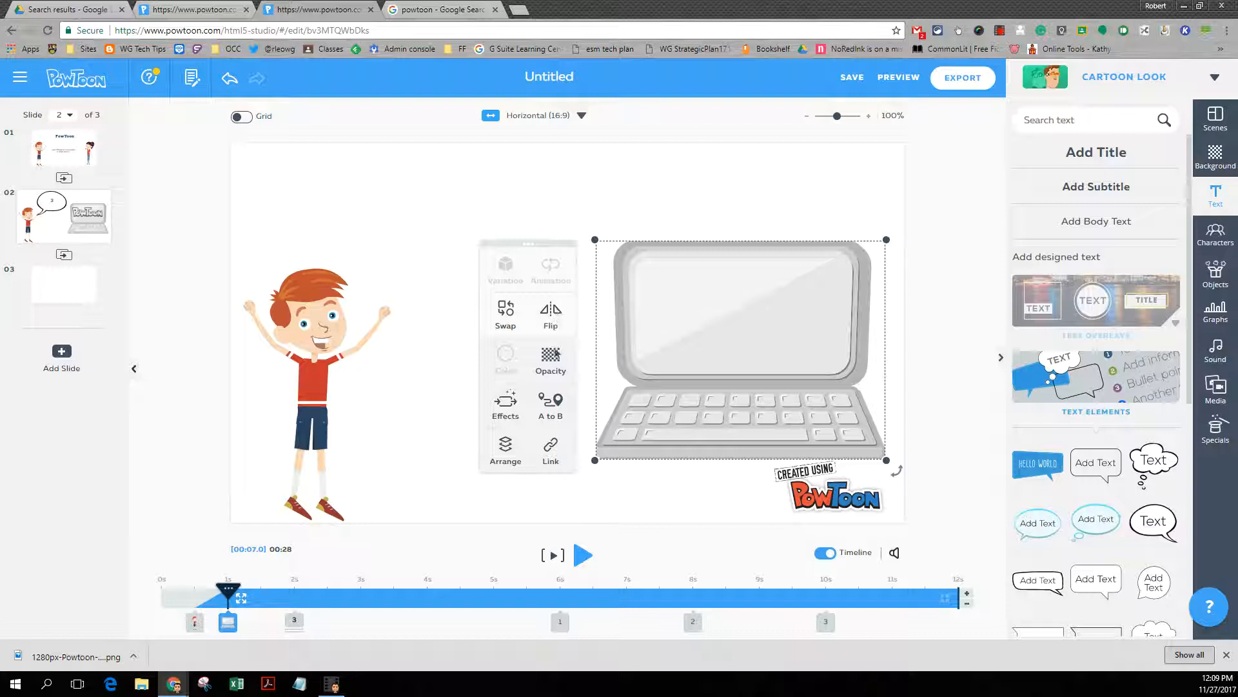
click(501, 411)
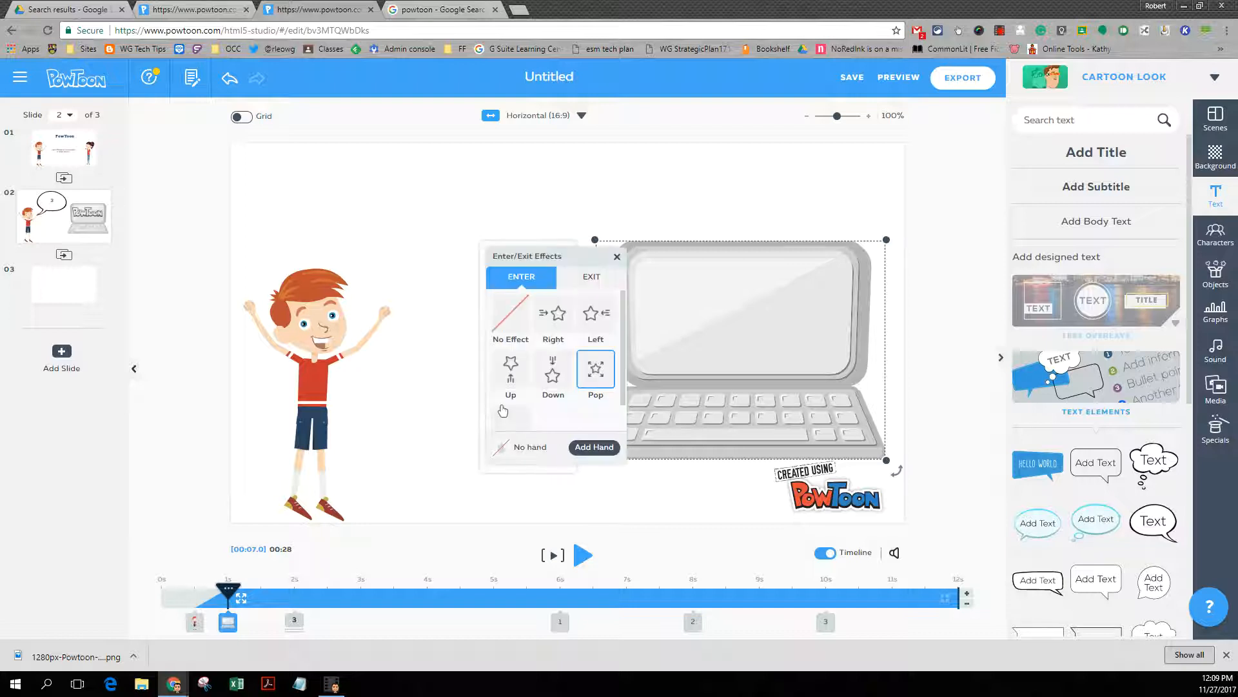
click(552, 371)
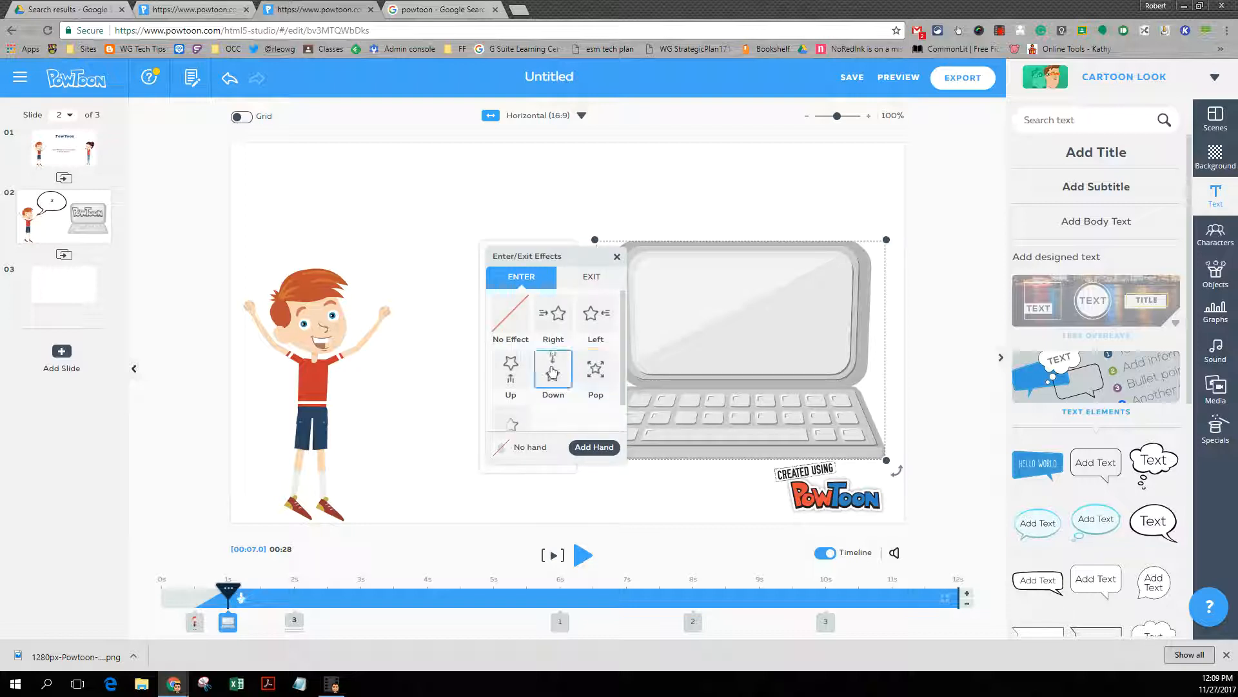
Separate the speech bubble from the objects entering with it and make it enter at 3 s
click(295, 622)
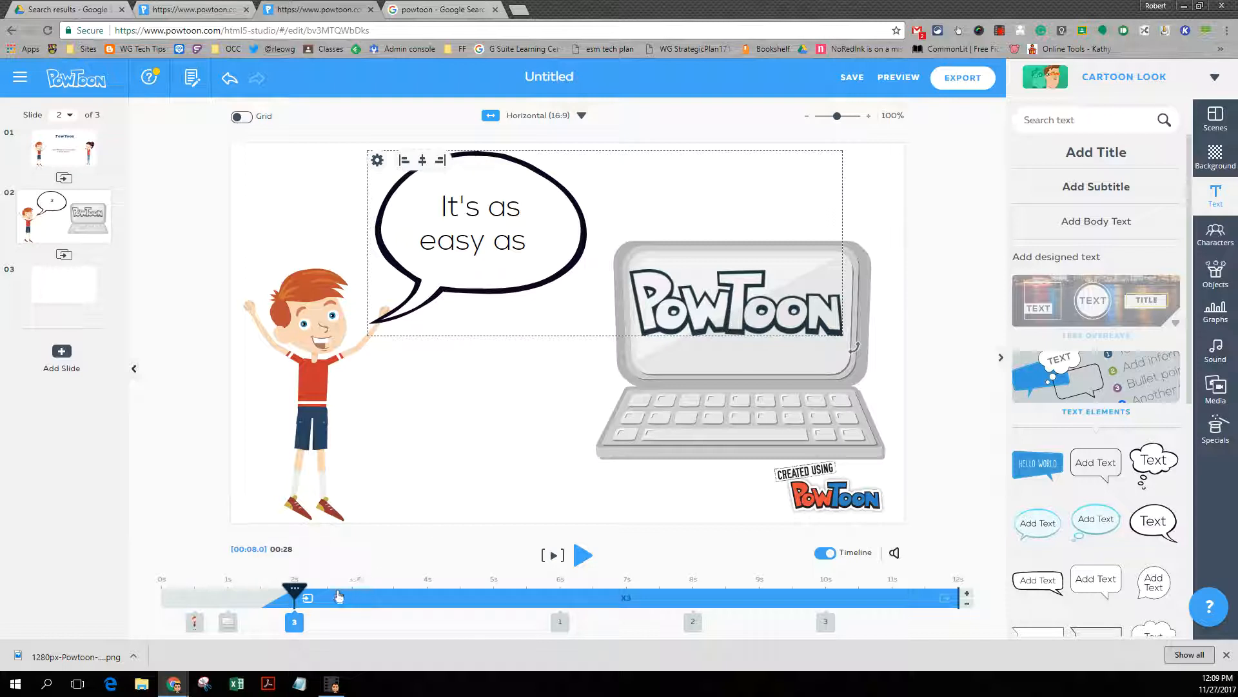
mouse_move(300, 629)
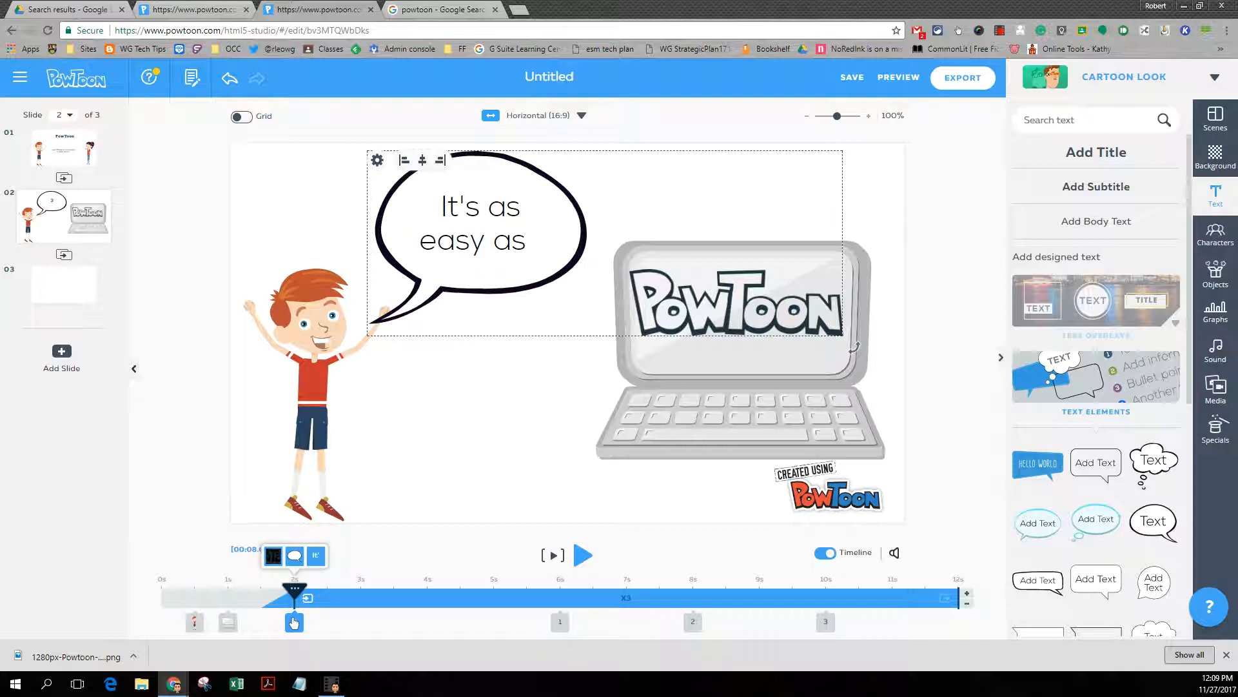
click(273, 555)
click(294, 555)
drag(297, 624, 370, 624)
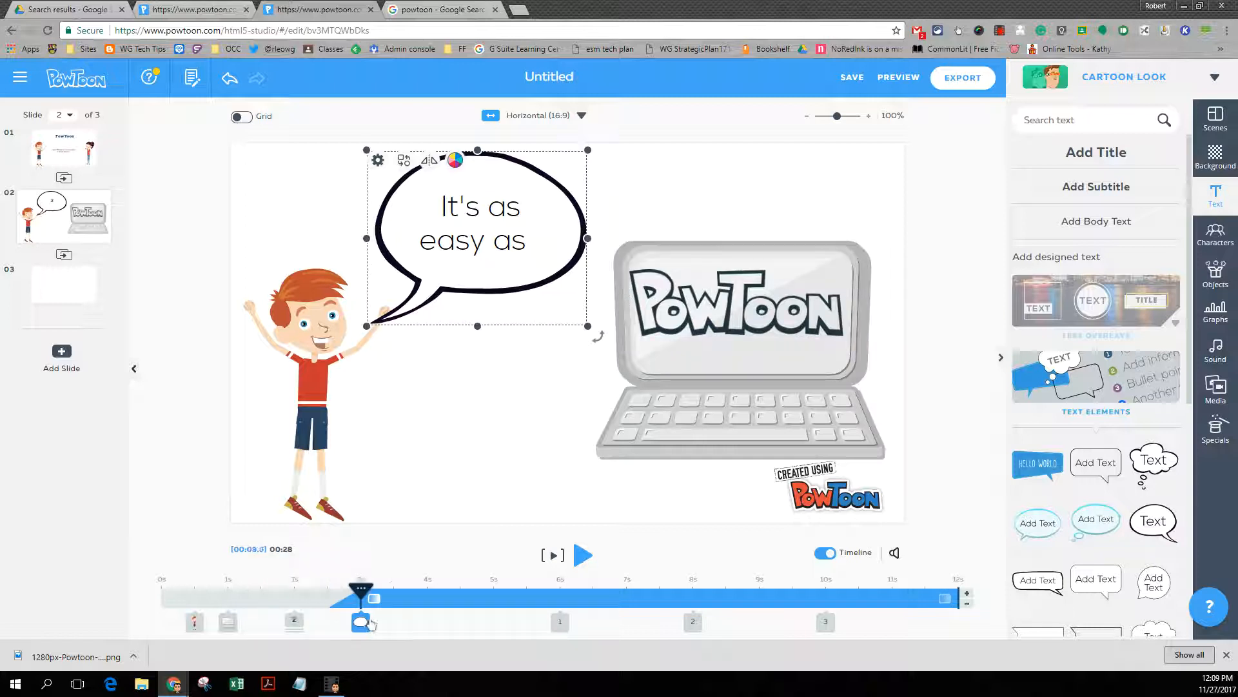
Time the "It's as easy as" text to enter at 4 s and exit at 5.5 s
mouse_move(294, 622)
click(312, 556)
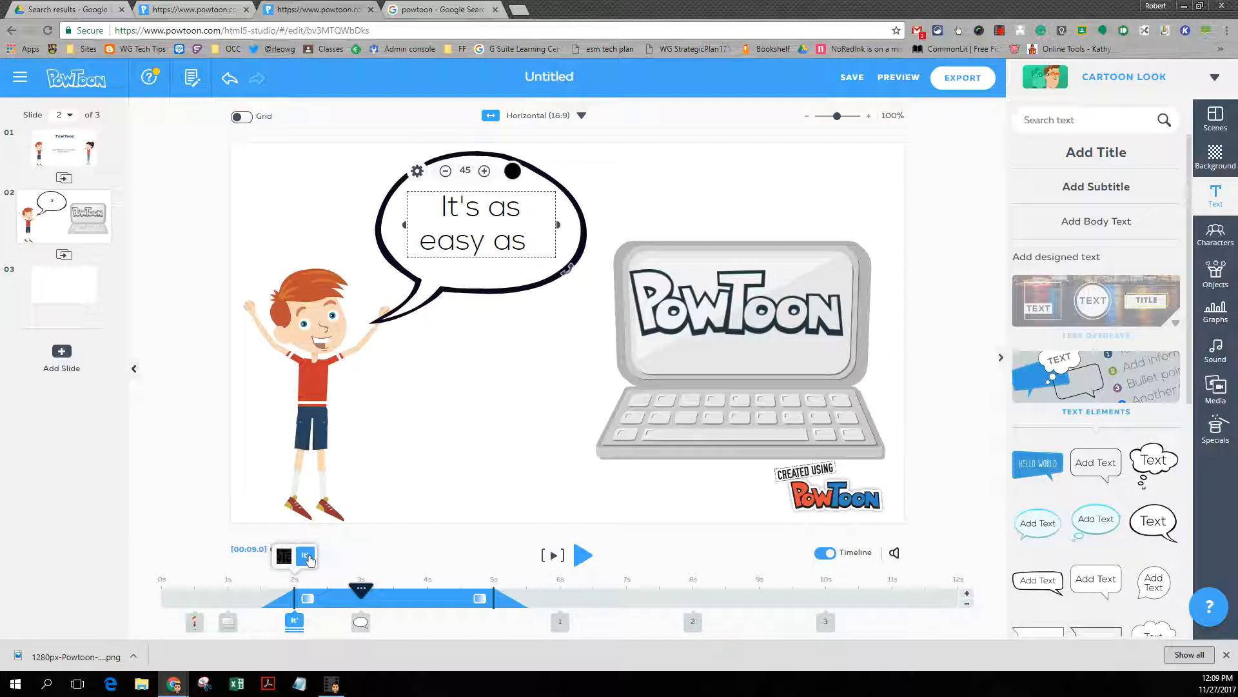
mouse_move(294, 621)
mouse_down()
mouse_move(494, 616)
mouse_move(444, 620)
mouse_up()
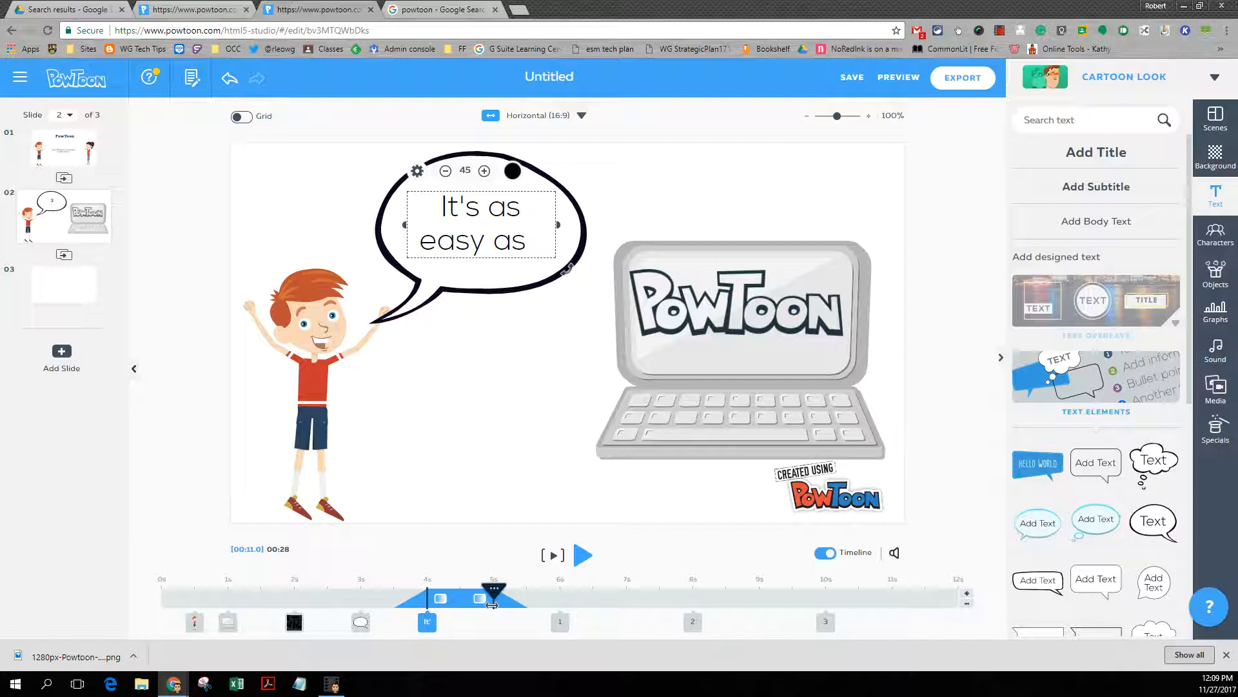
drag(492, 605, 528, 602)
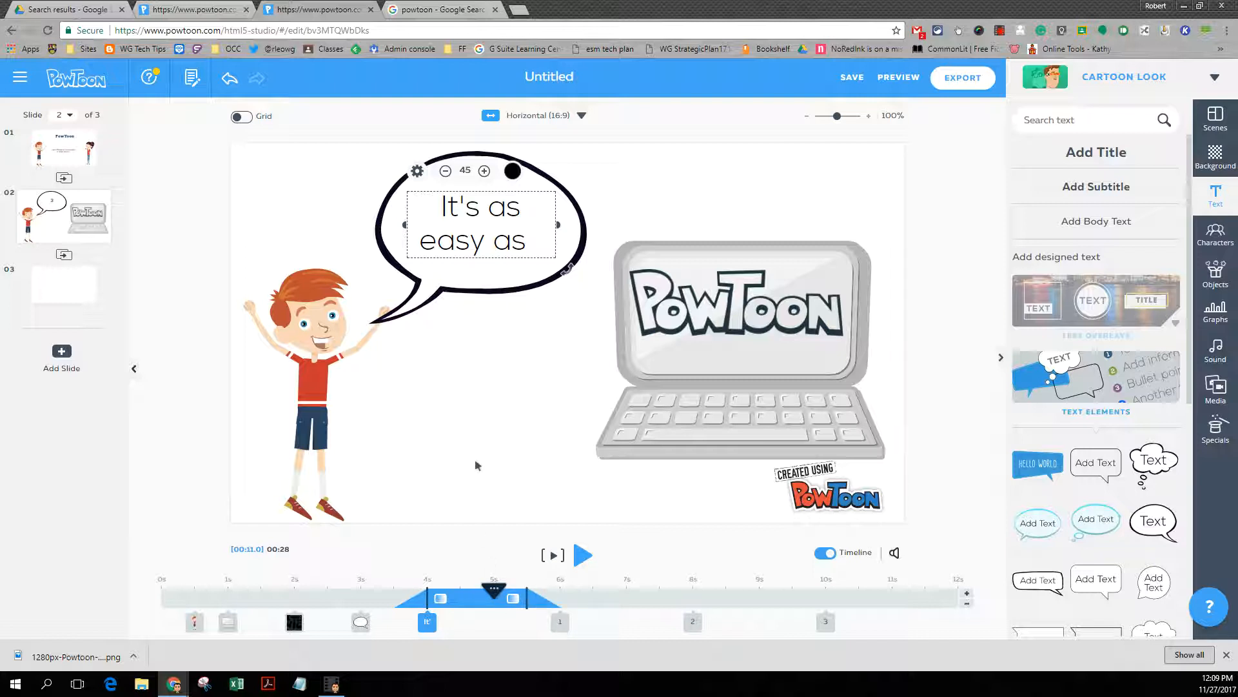
Play slide 2 from its beginning to check the timing of its animations, and stop the playback
drag(492, 592, 161, 592)
click(583, 556)
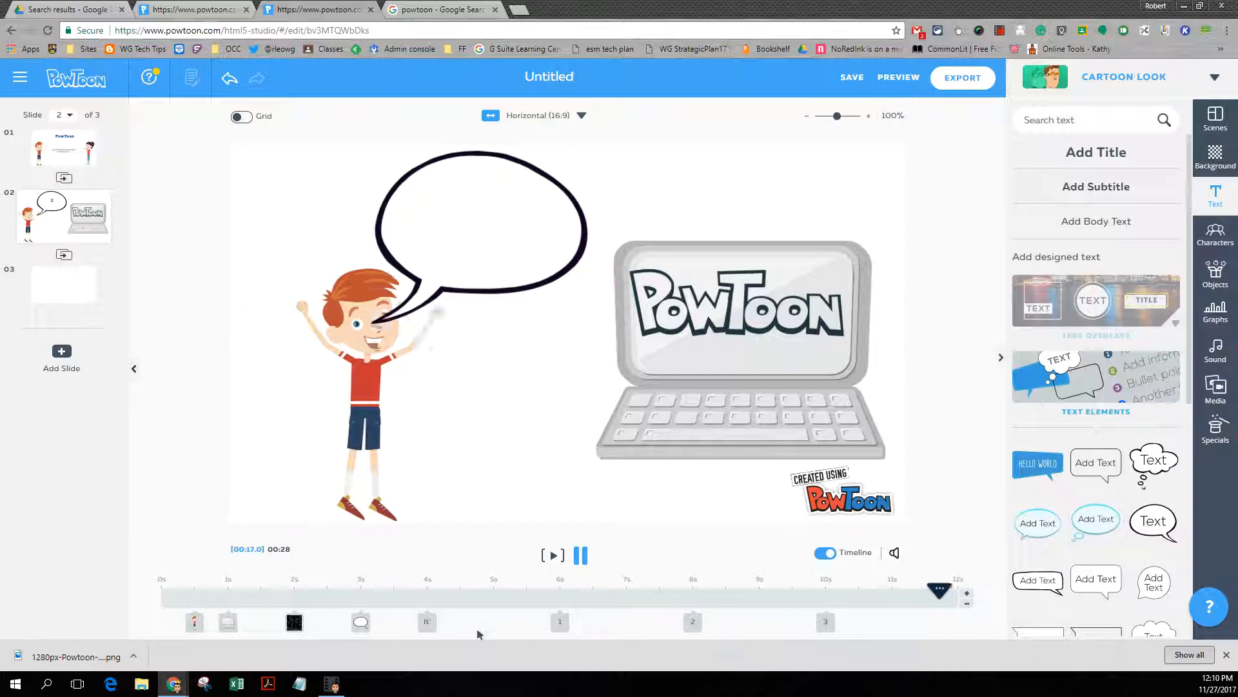
click(579, 558)
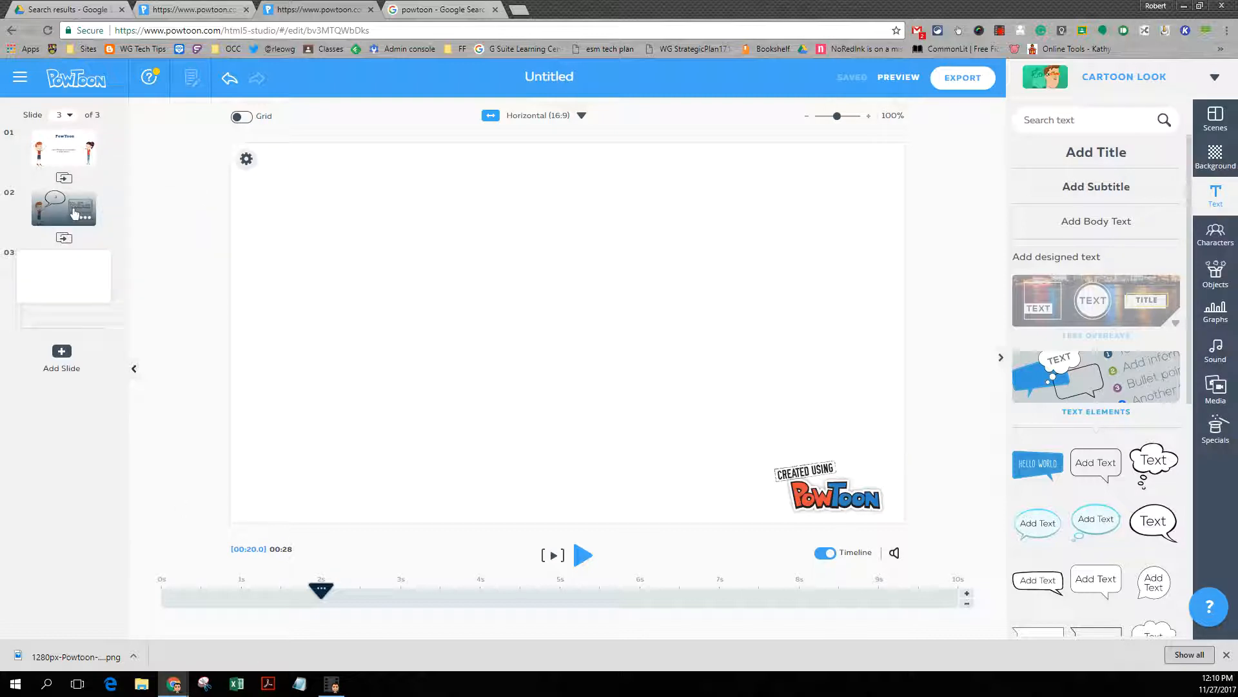
Return to slide 2 and review the boy, laptop, logo, speech bubble and text in timeline order, along with the media and text libraries
click(73, 216)
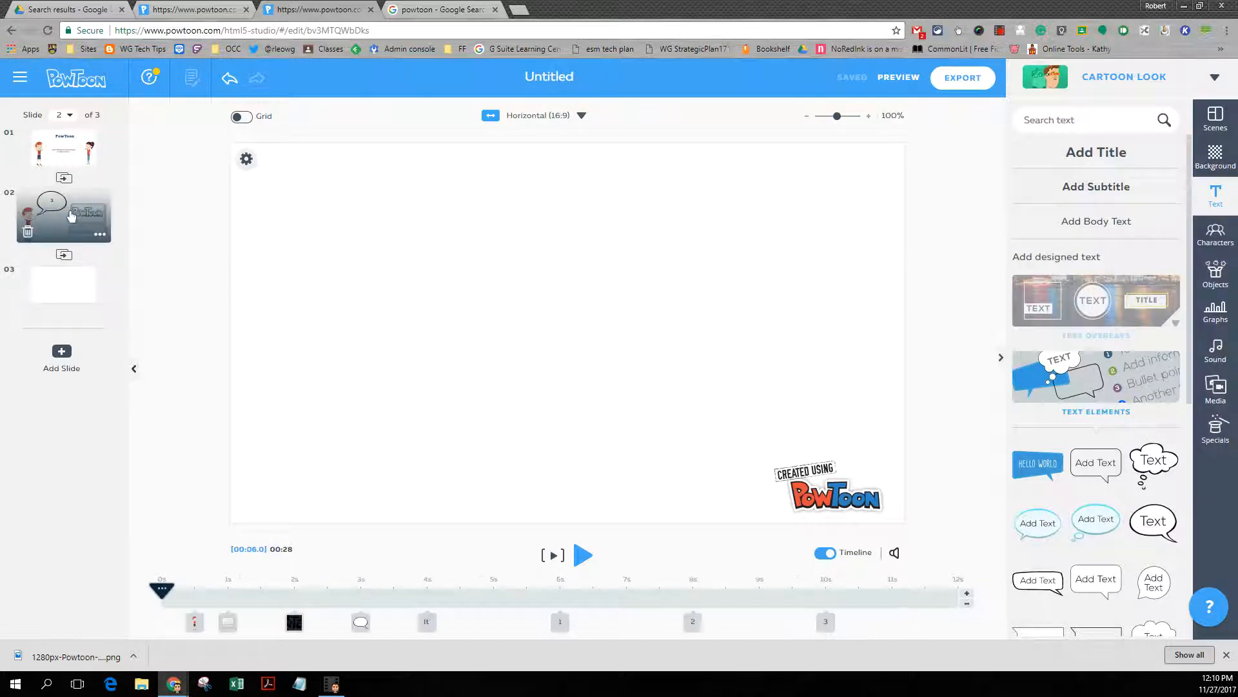
click(102, 239)
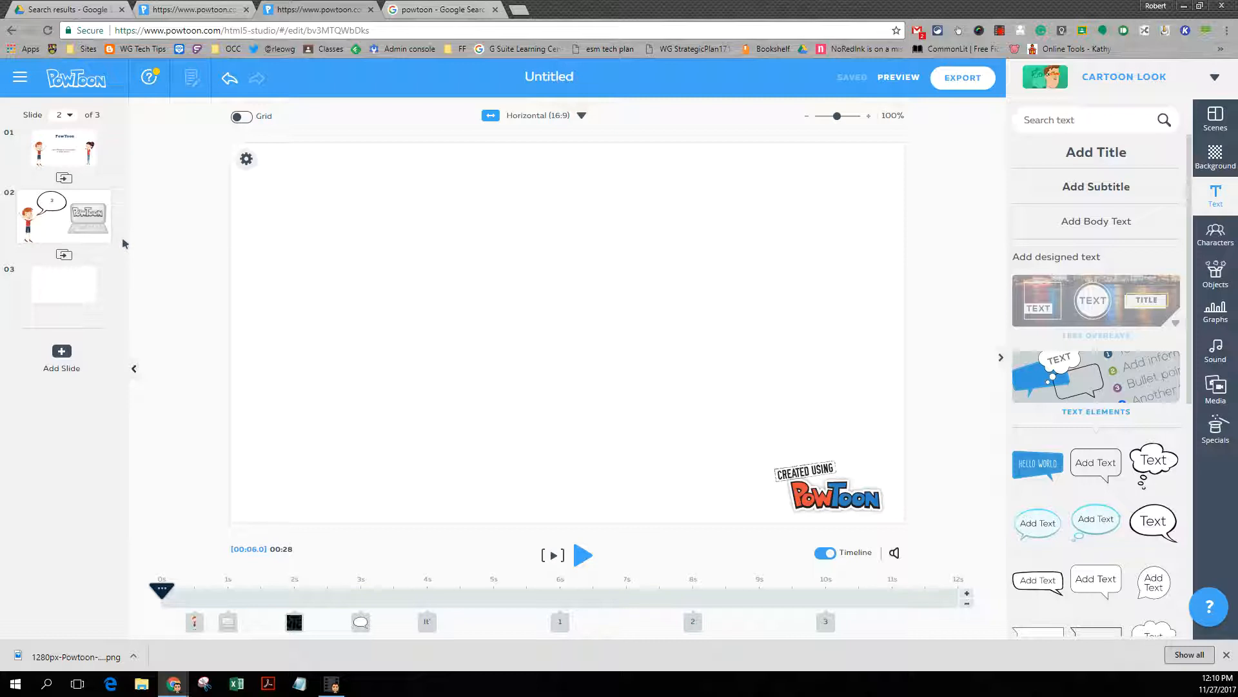
mouse_move(54, 234)
click(194, 623)
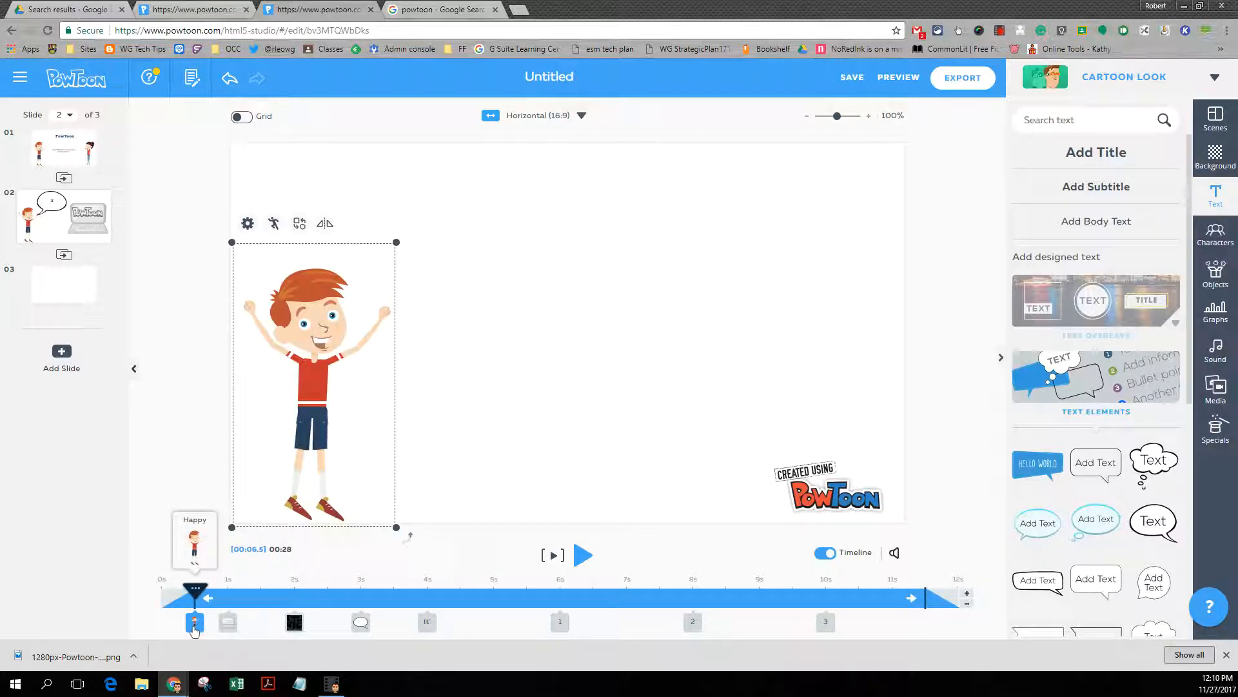
click(248, 225)
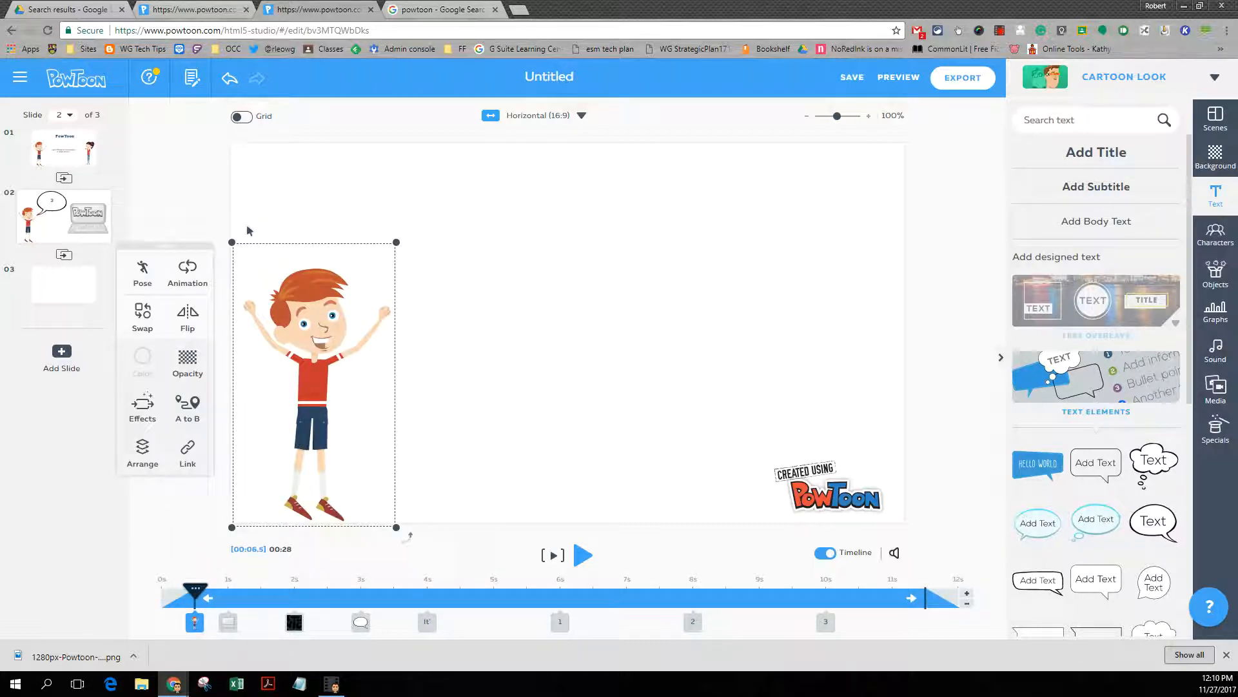
click(220, 627)
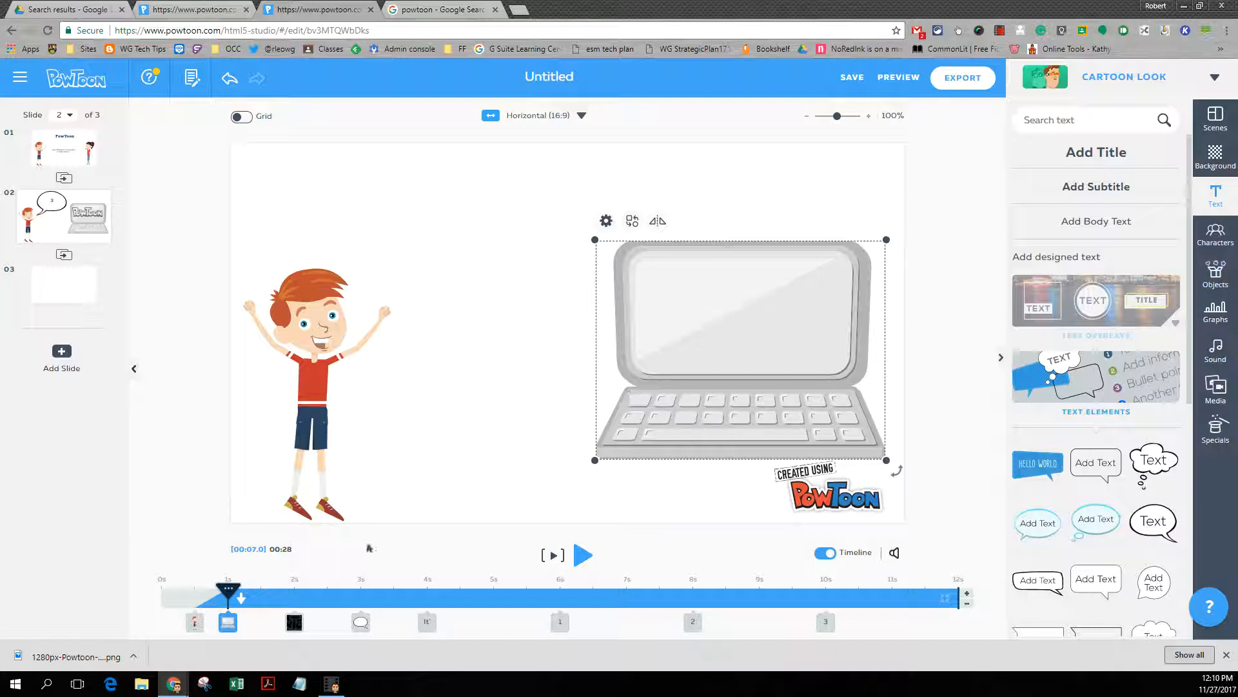
click(294, 623)
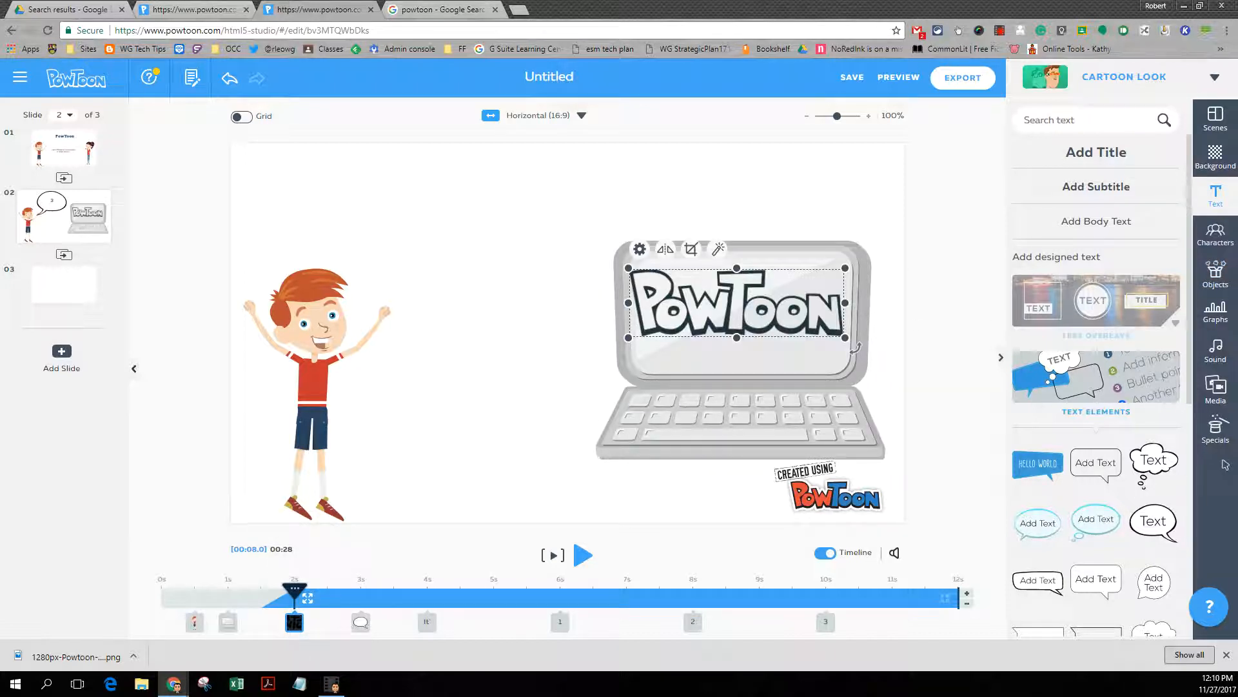
click(1216, 389)
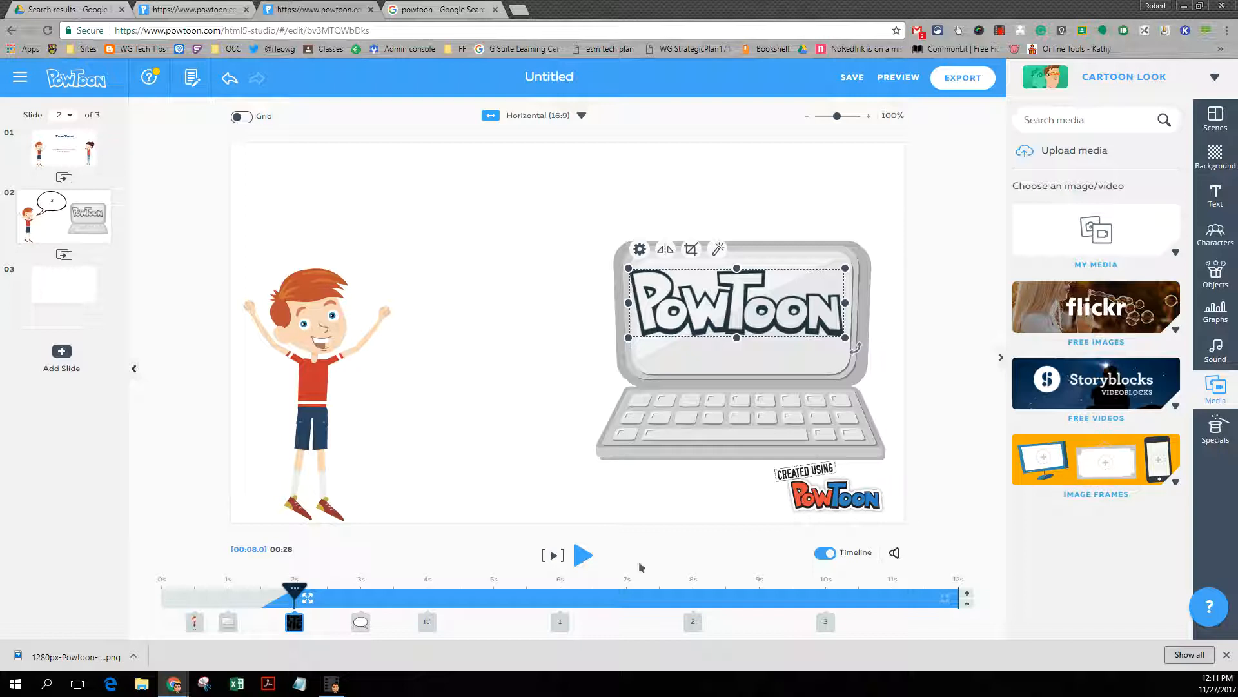
click(361, 621)
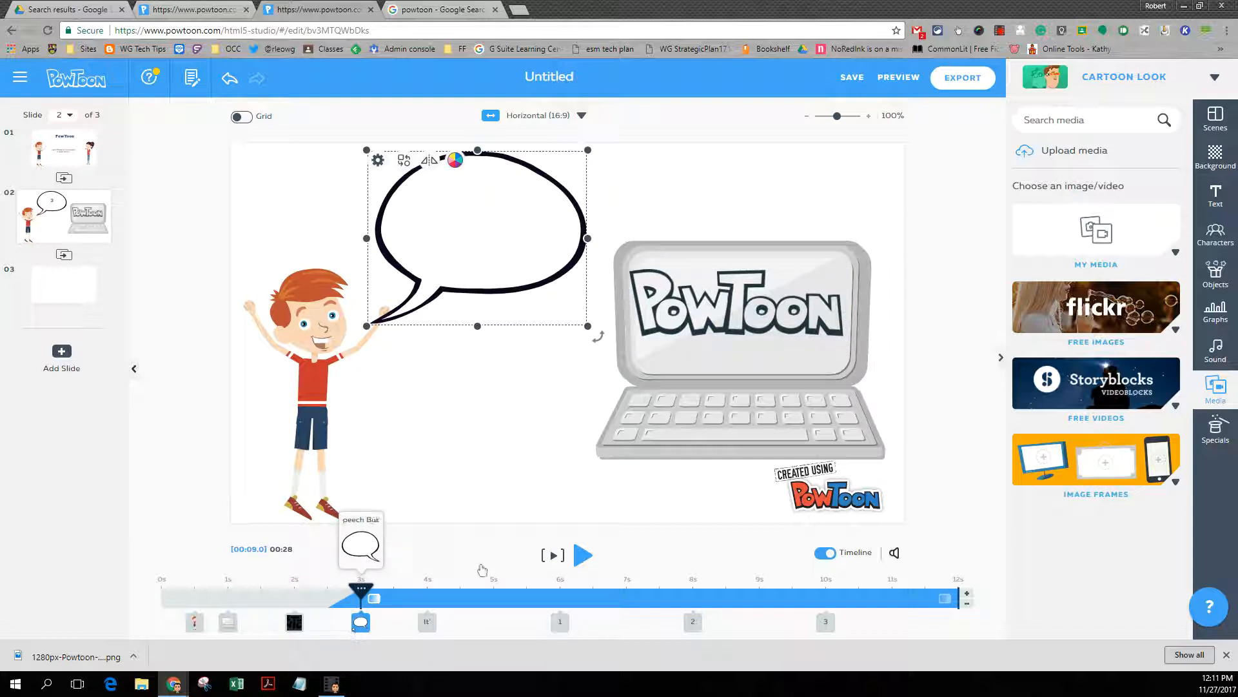
click(1228, 198)
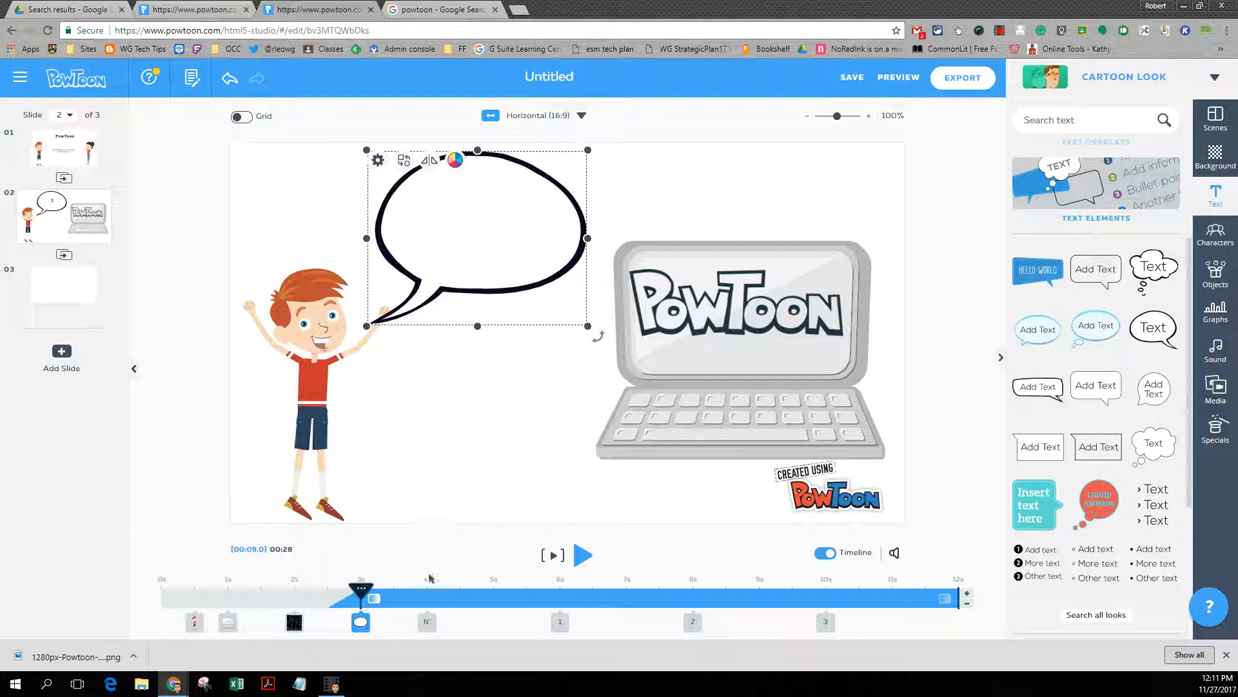
click(427, 622)
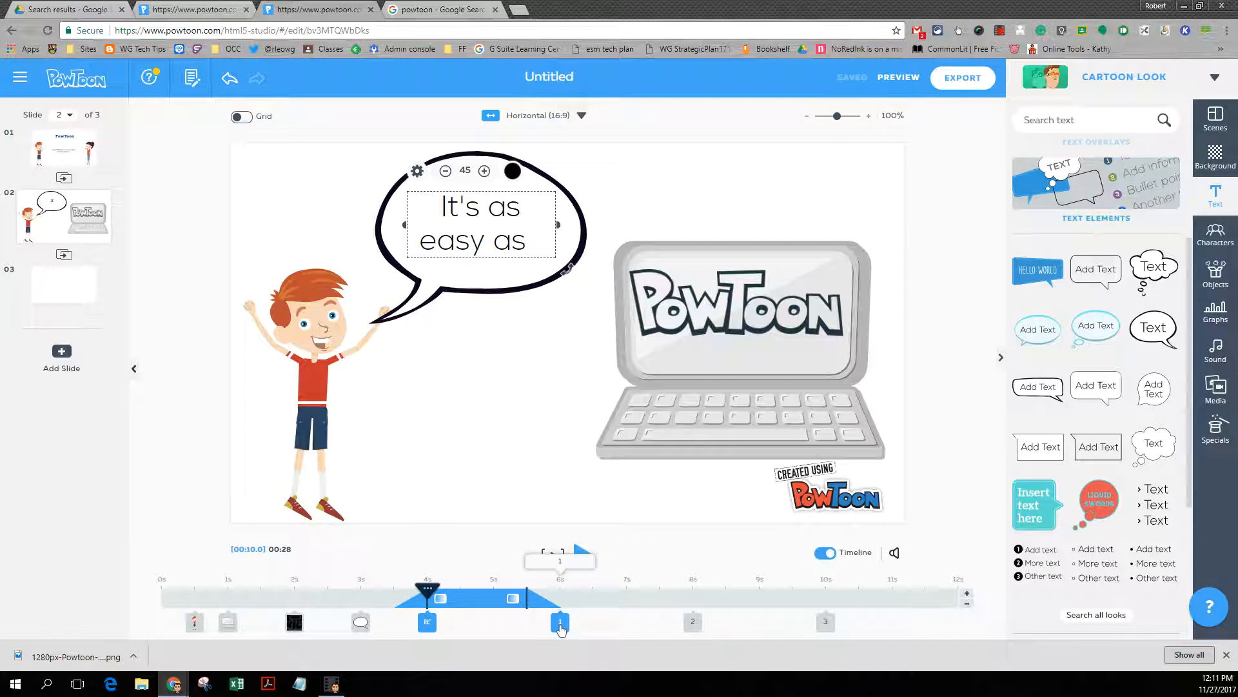
Make the number 2 enter at 7.5 s and select the number 3 on the timeline
click(560, 626)
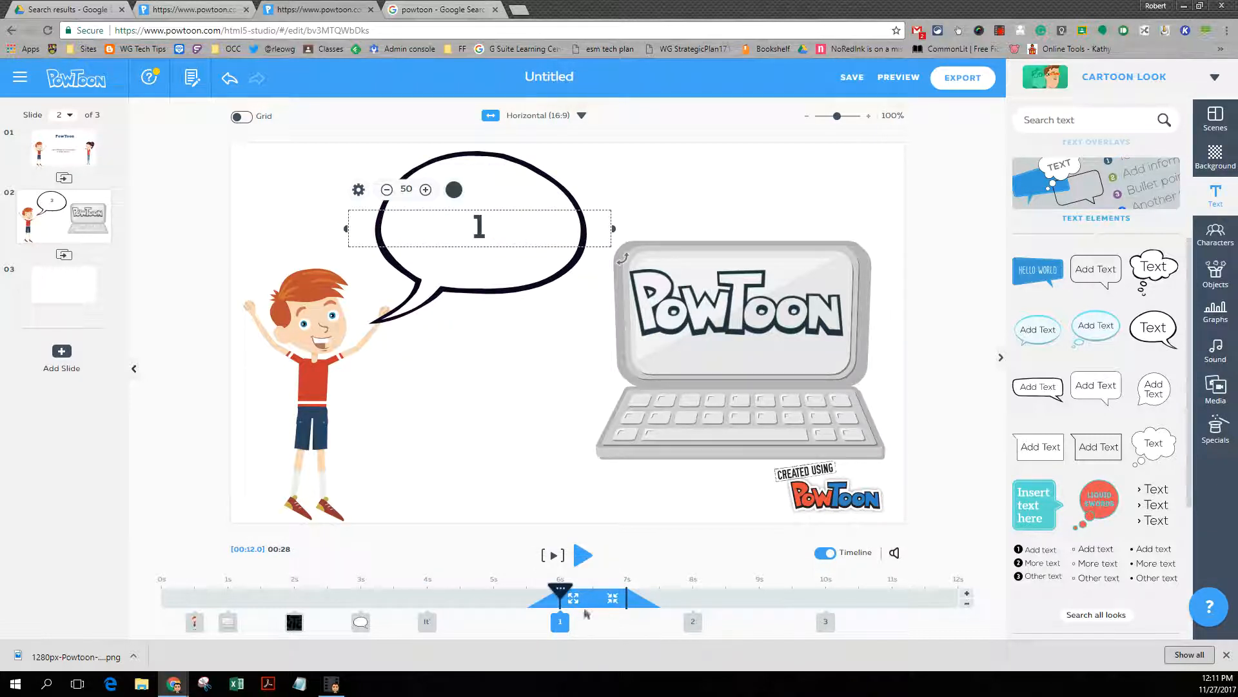
click(657, 624)
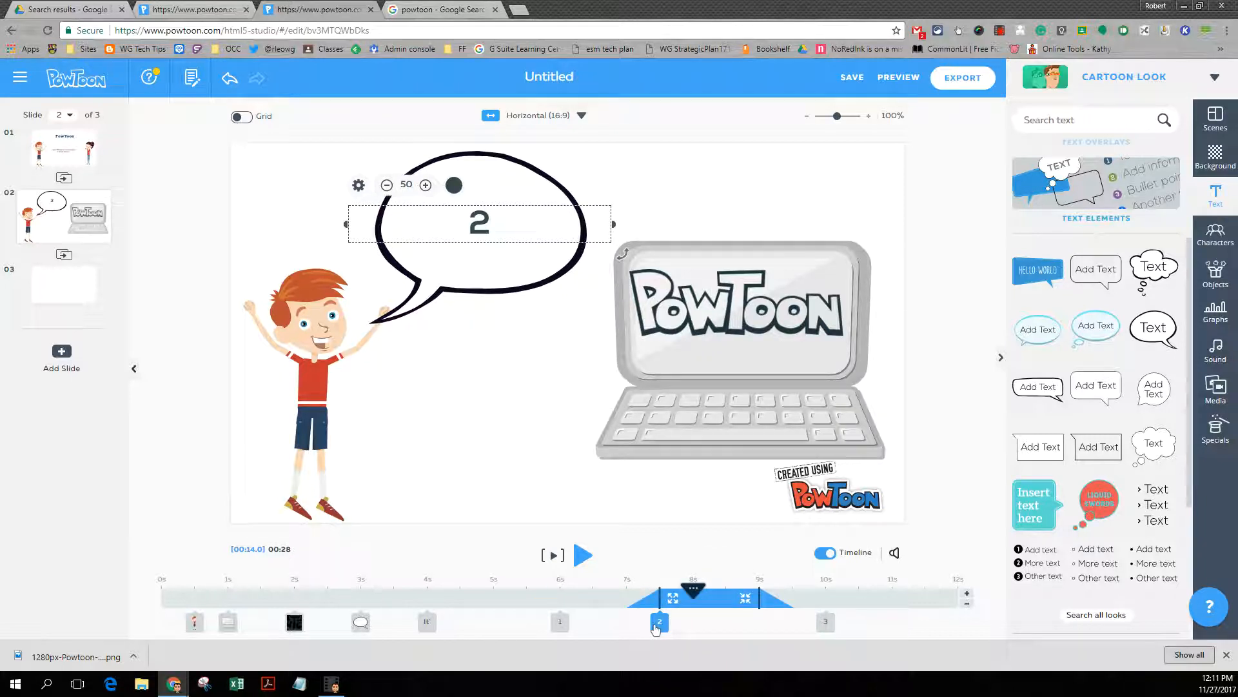
click(825, 623)
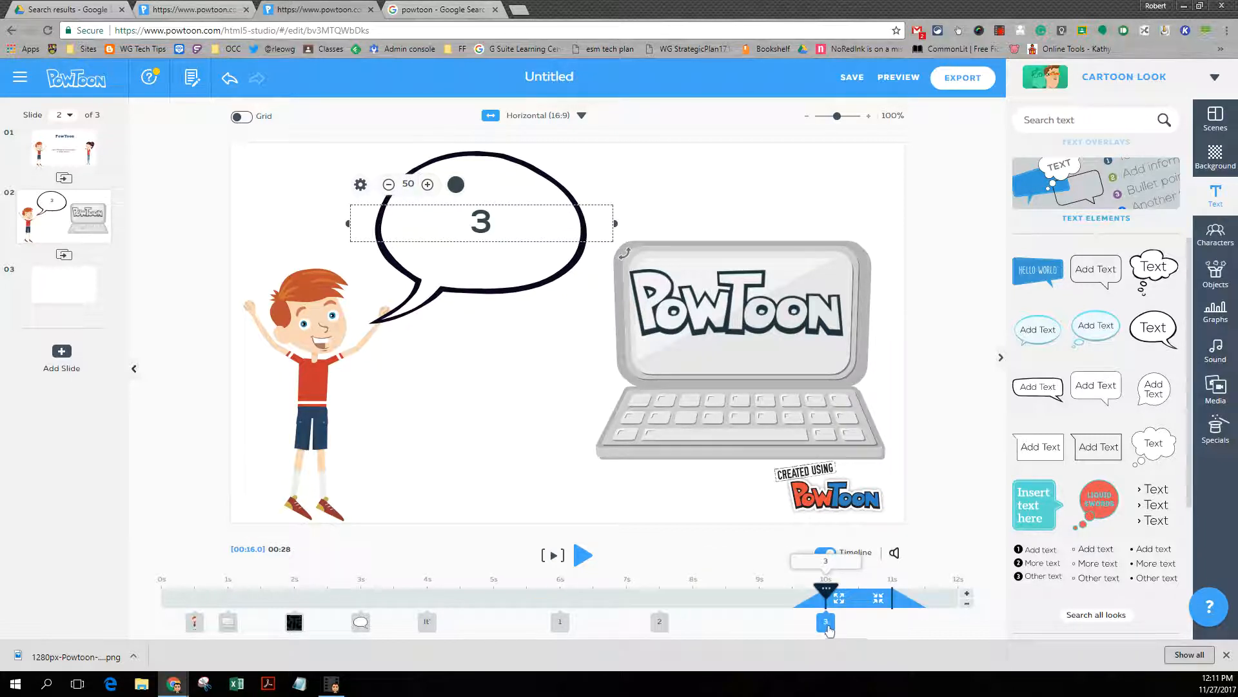